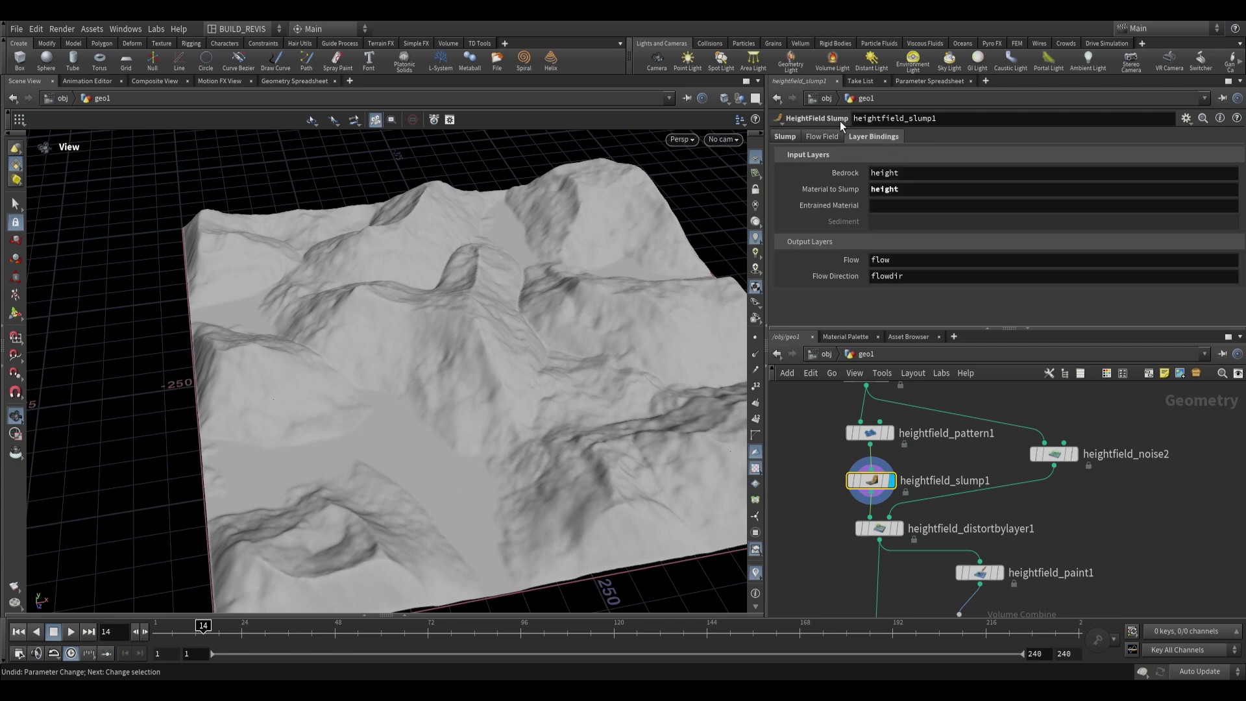
- Examine the terrain around heightfield_slump1, heightfield_distortbylayer1 and heightfield_noise2, checking how each node shapes it
click(943, 194)
click(1022, 461)
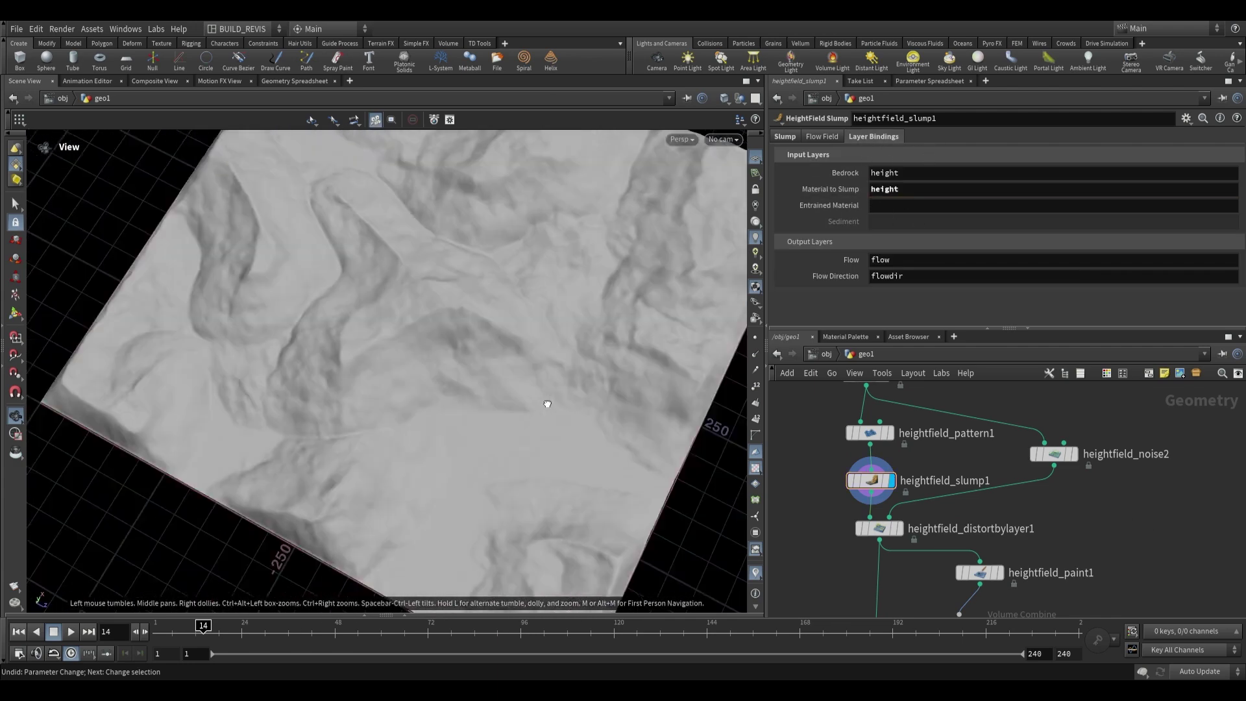
drag(158, 323, 369, 333)
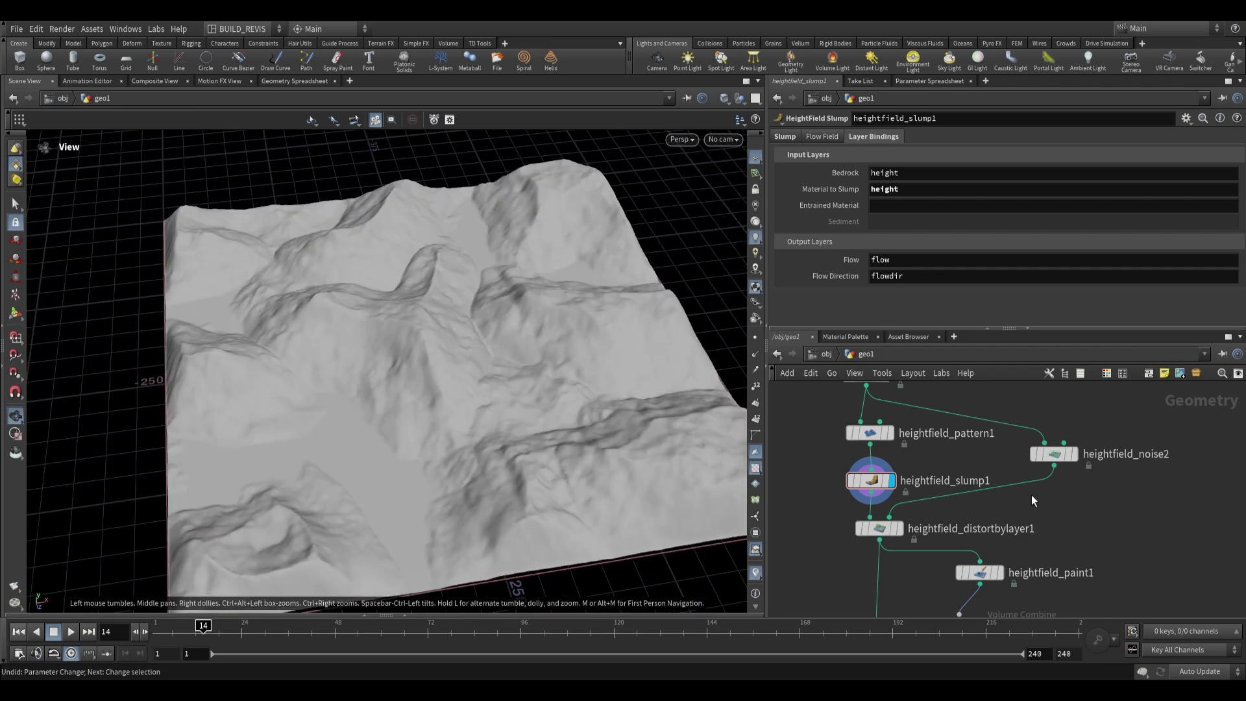
middle_drag(1033, 496, 1033, 475)
click(898, 507)
drag(522, 475, 532, 361)
middle_drag(1129, 481, 1092, 512)
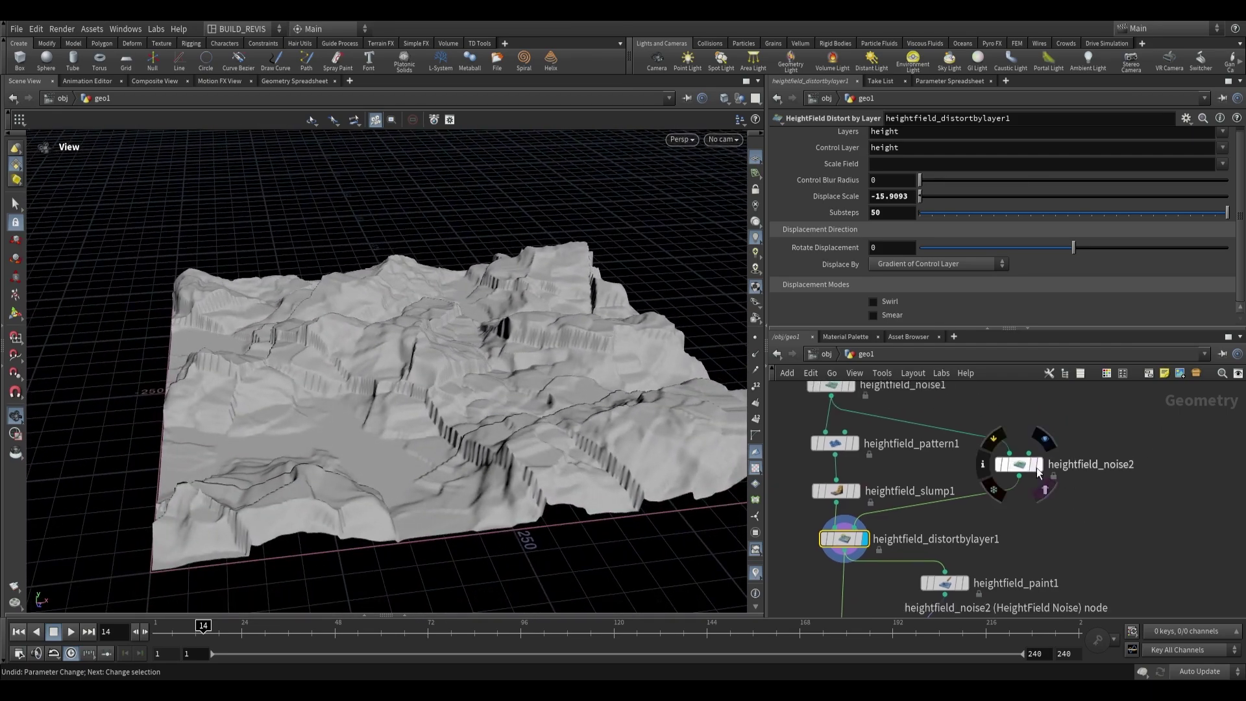
click(1032, 466)
drag(571, 376, 565, 337)
- Set the Substeps of heightfield_distortbylayer1 to 36 while checking the distorted cliffs
click(863, 539)
drag(454, 363, 501, 369)
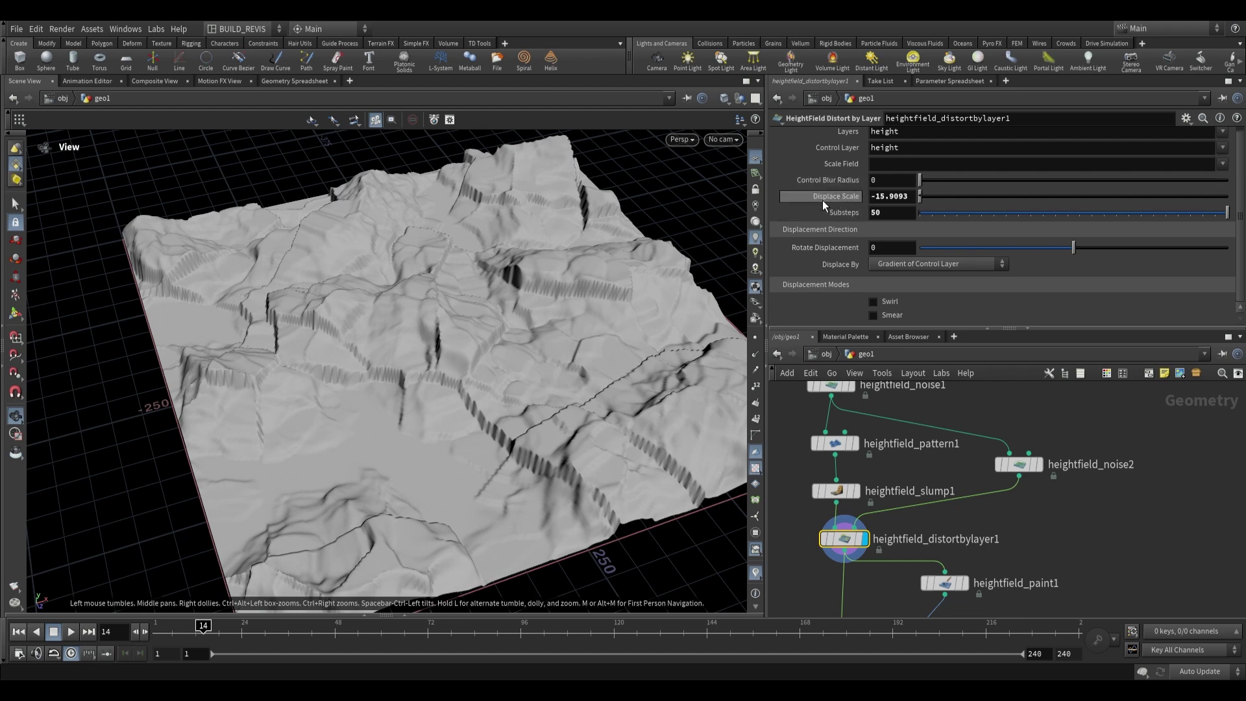
drag(553, 380, 519, 370)
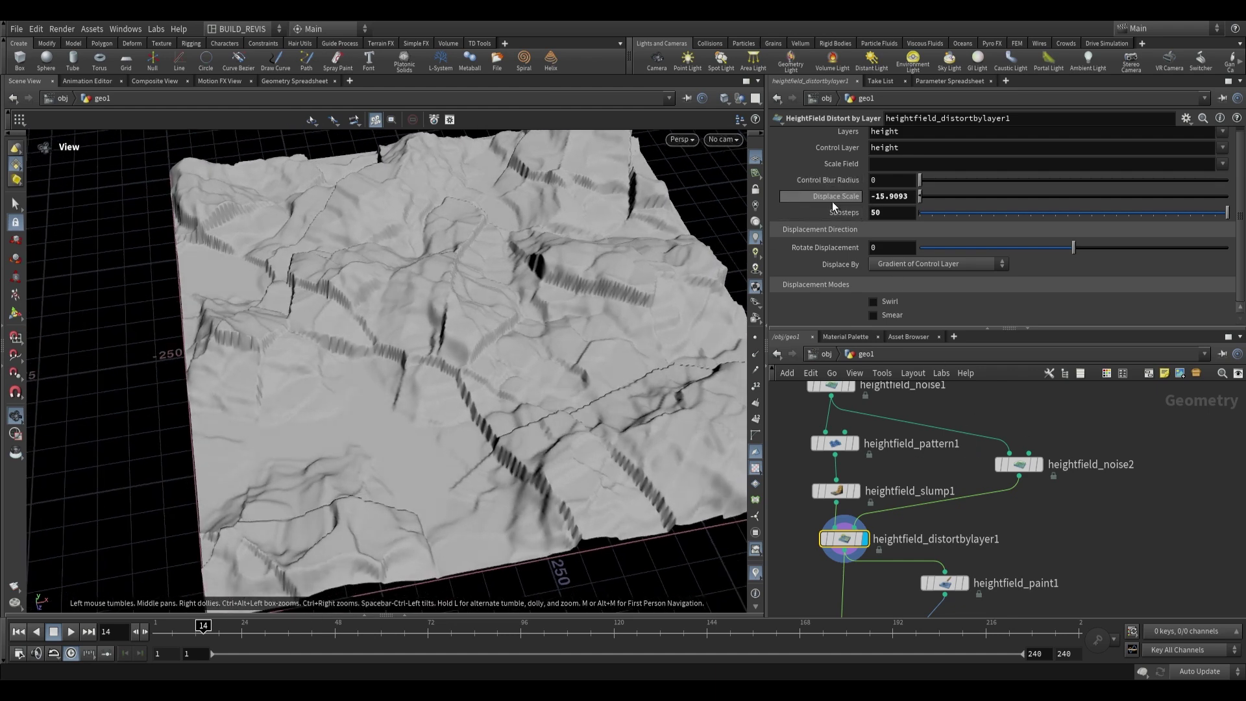
mouse_move(414, 370)
mouse_down()
mouse_move(407, 417)
mouse_move(422, 356)
mouse_move(436, 364)
mouse_up()
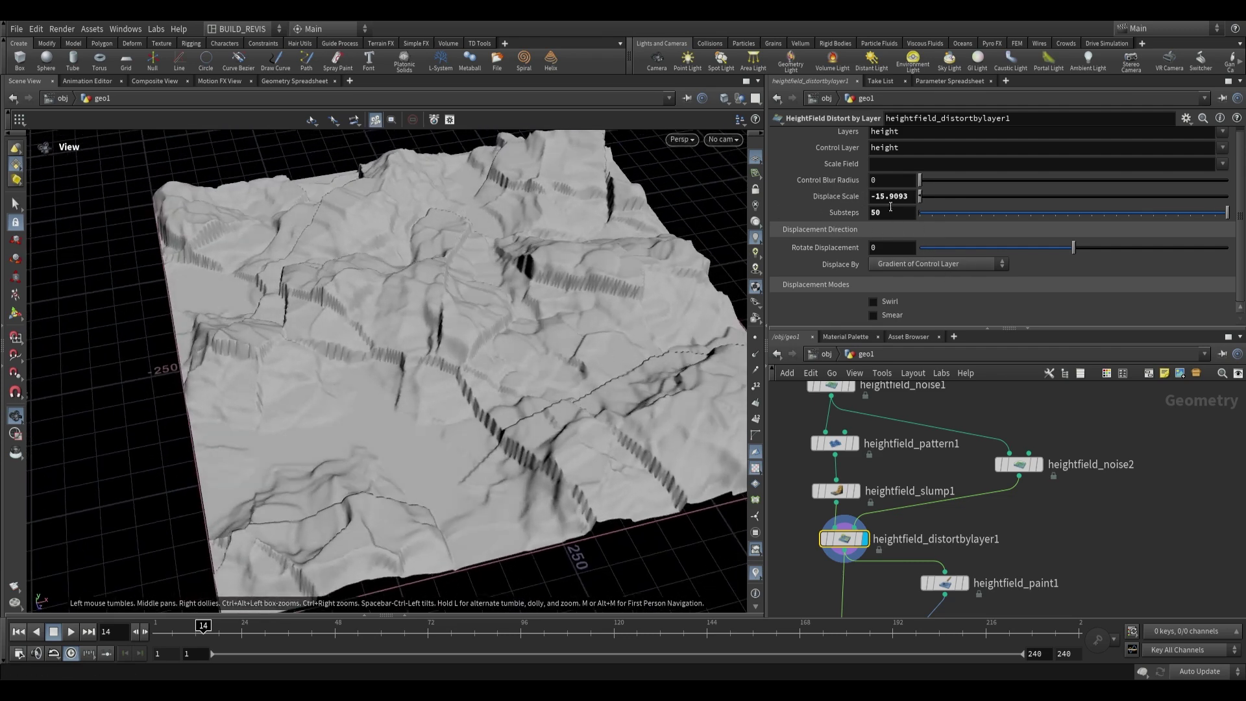
mouse_move(1017, 212)
mouse_down()
mouse_move(895, 220)
mouse_move(1015, 219)
mouse_up()
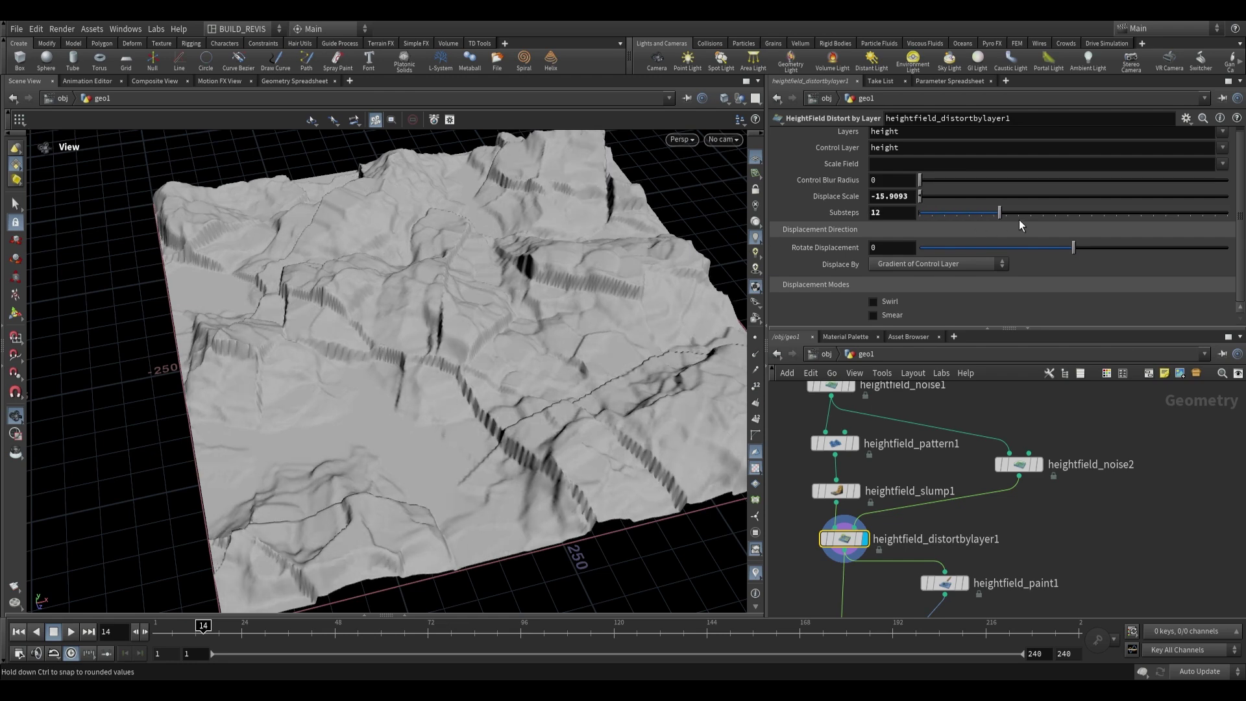
drag(1144, 227, 1168, 227)
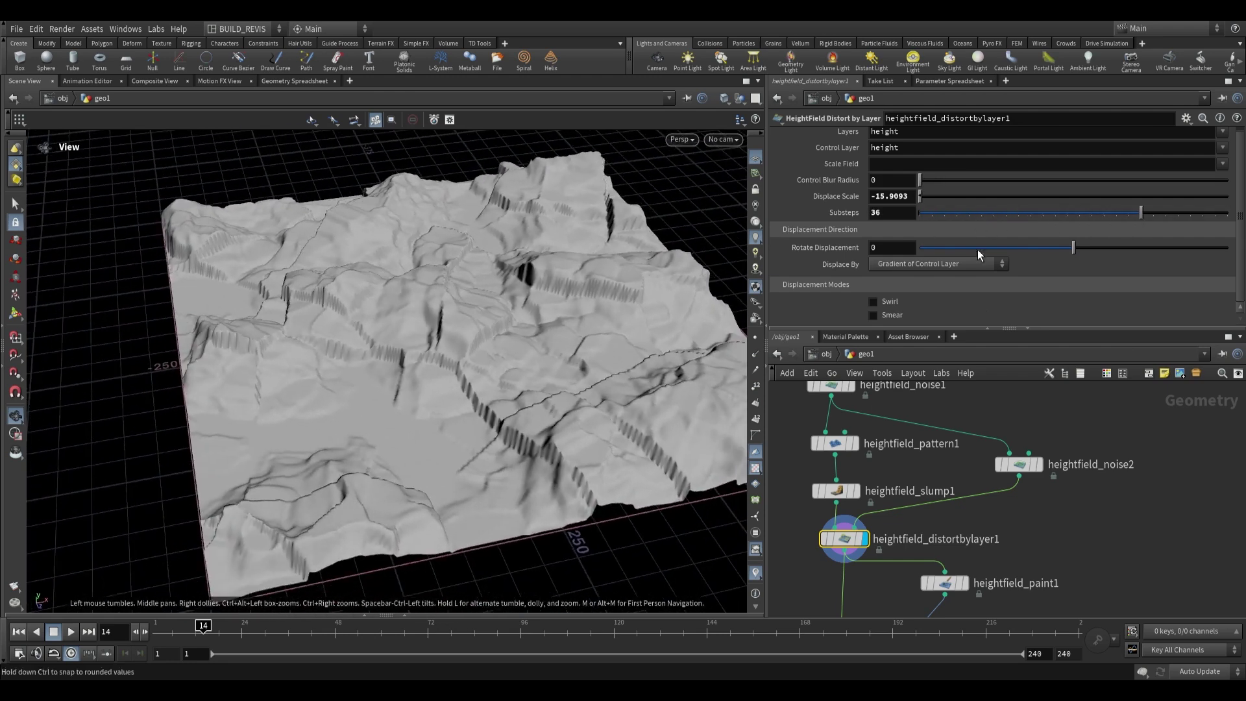
- Examine the painted mask through heightfield_paint1, heightfield_maskinvert1 and heightfield_maskblur1
middle_drag(947, 583, 995, 437)
click(992, 431)
drag(537, 361, 546, 448)
click(975, 474)
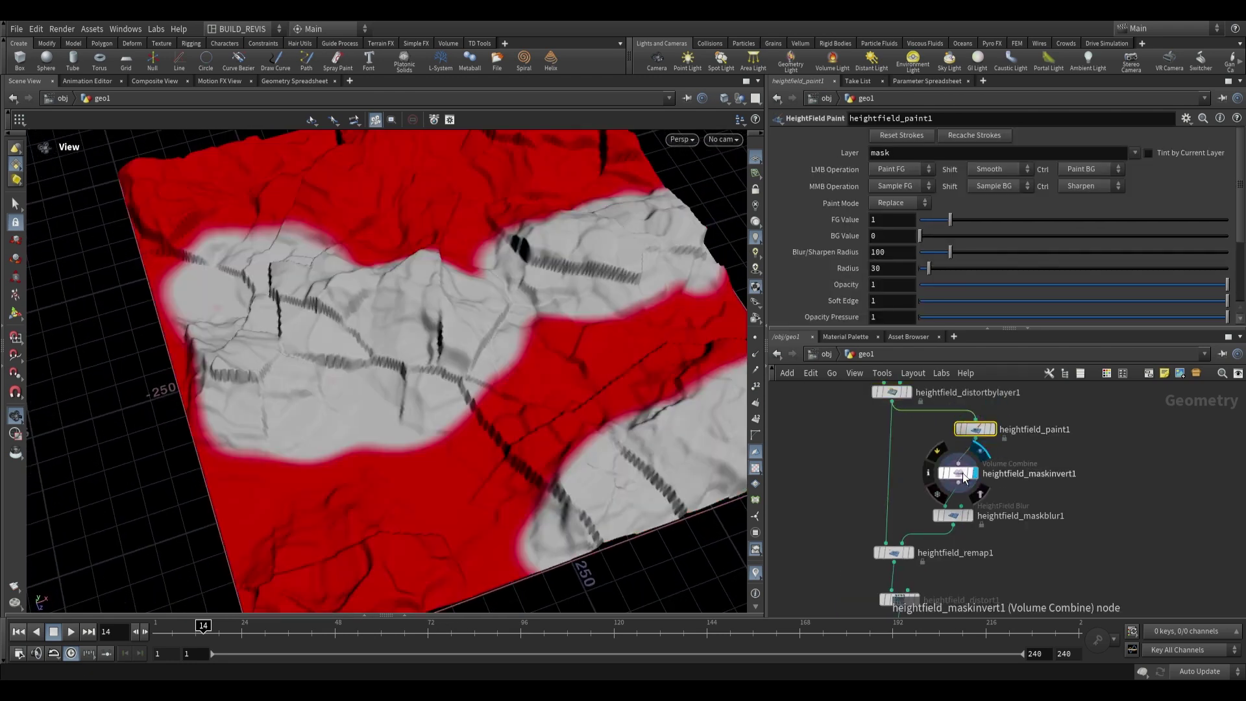
drag(551, 389, 550, 309)
click(953, 516)
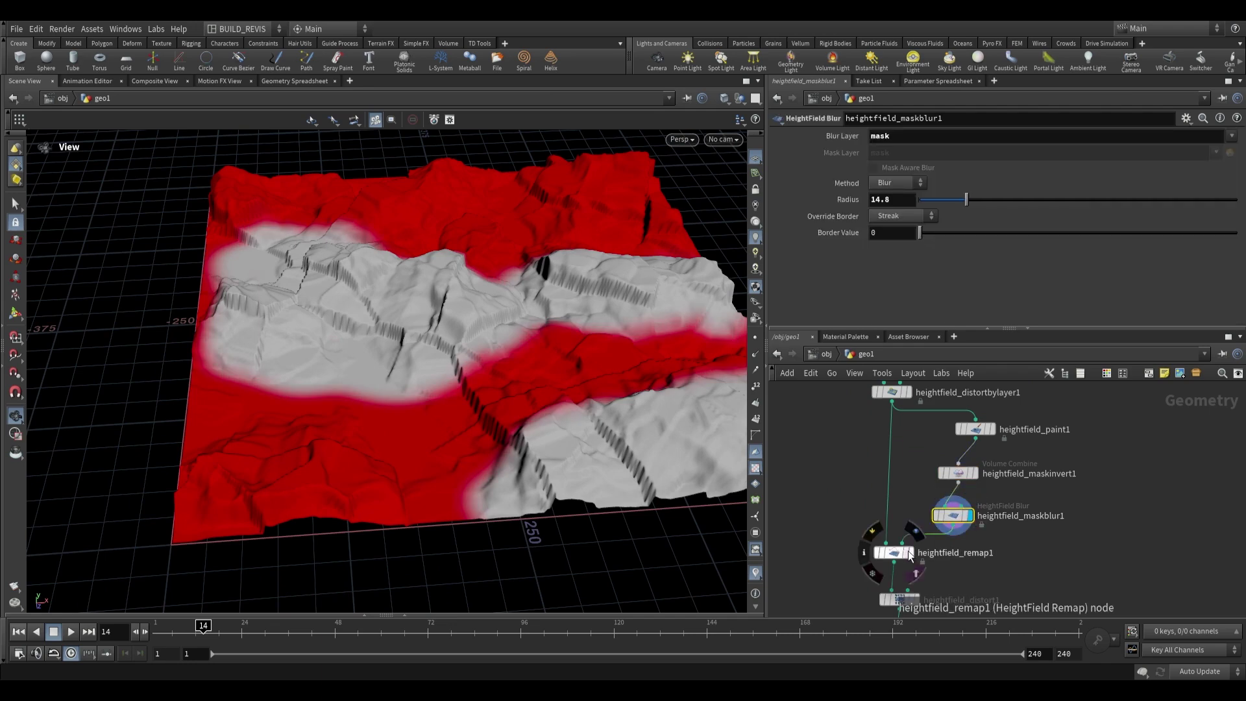
- Compute the height range on heightfield_remap1 and set its Output Max to 30
click(898, 555)
click(899, 556)
drag(532, 415, 623, 279)
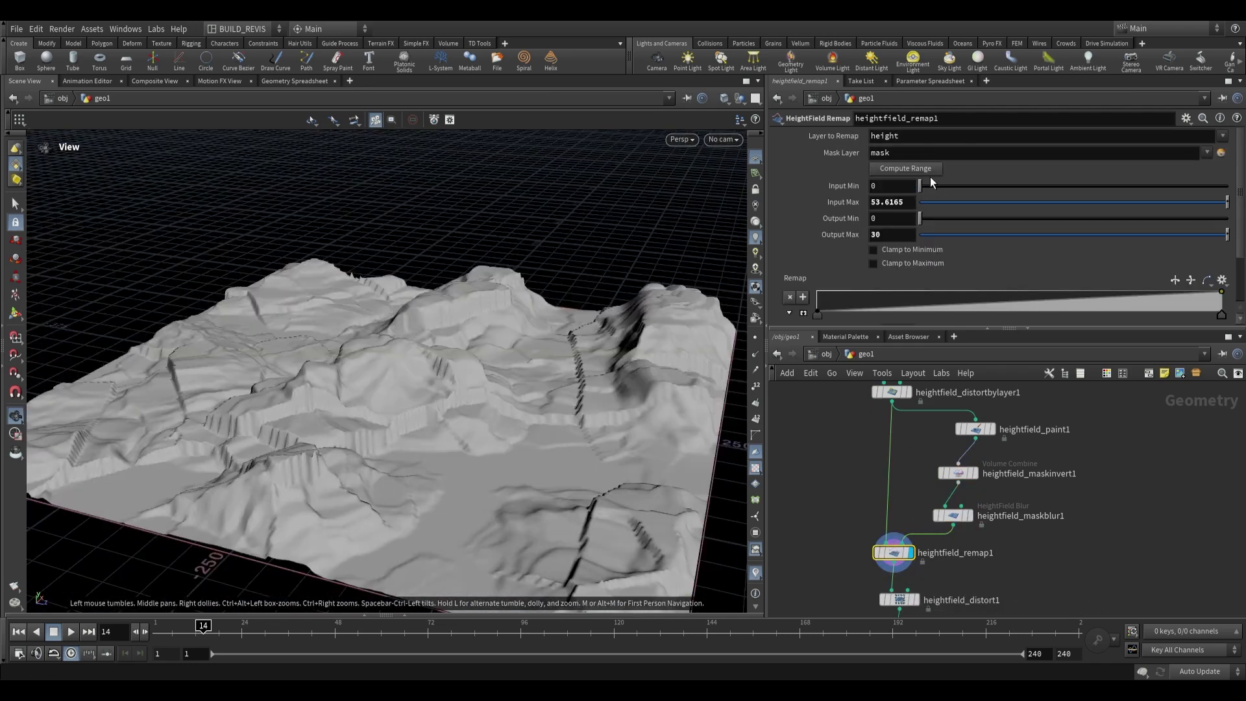
drag(755, 214, 785, 287)
double_click(900, 234)
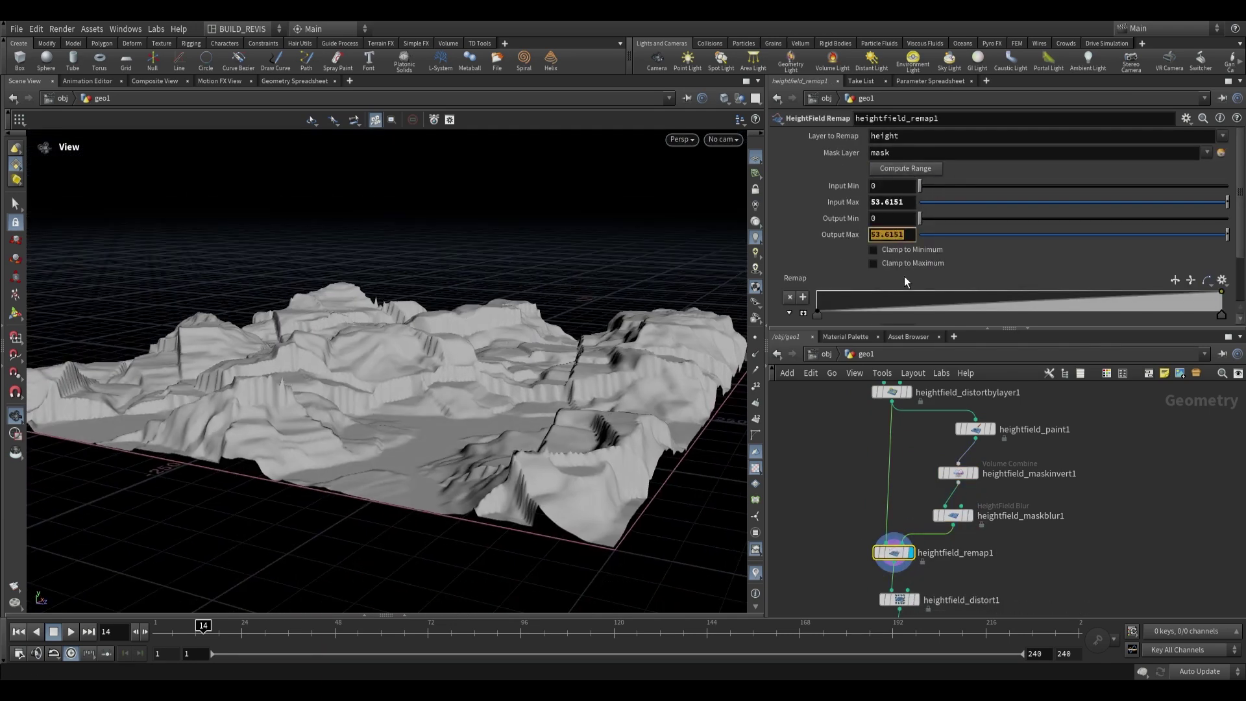
text(30)
key(Return)
drag(454, 338, 398, 395)
scroll(987, 469, up, 2)
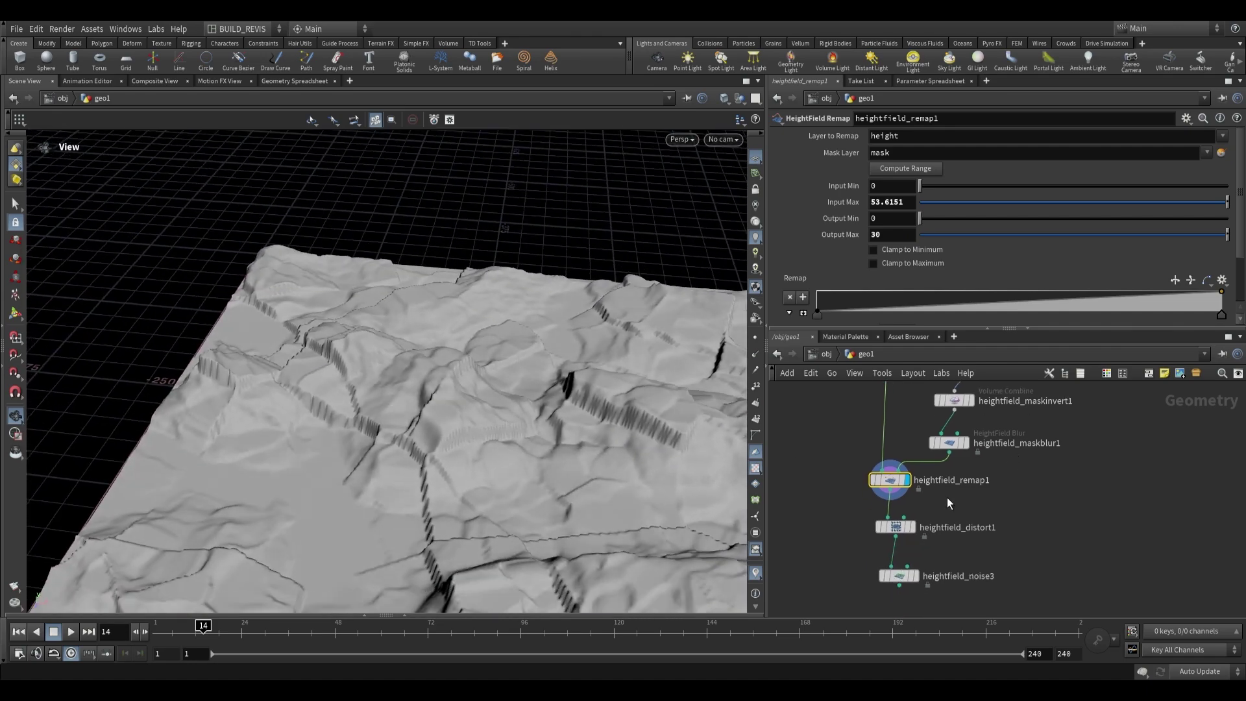
- Compare the terrain produced by heightfield_distort1 with the one produced by heightfield_noise3
click(908, 528)
drag(613, 363, 428, 363)
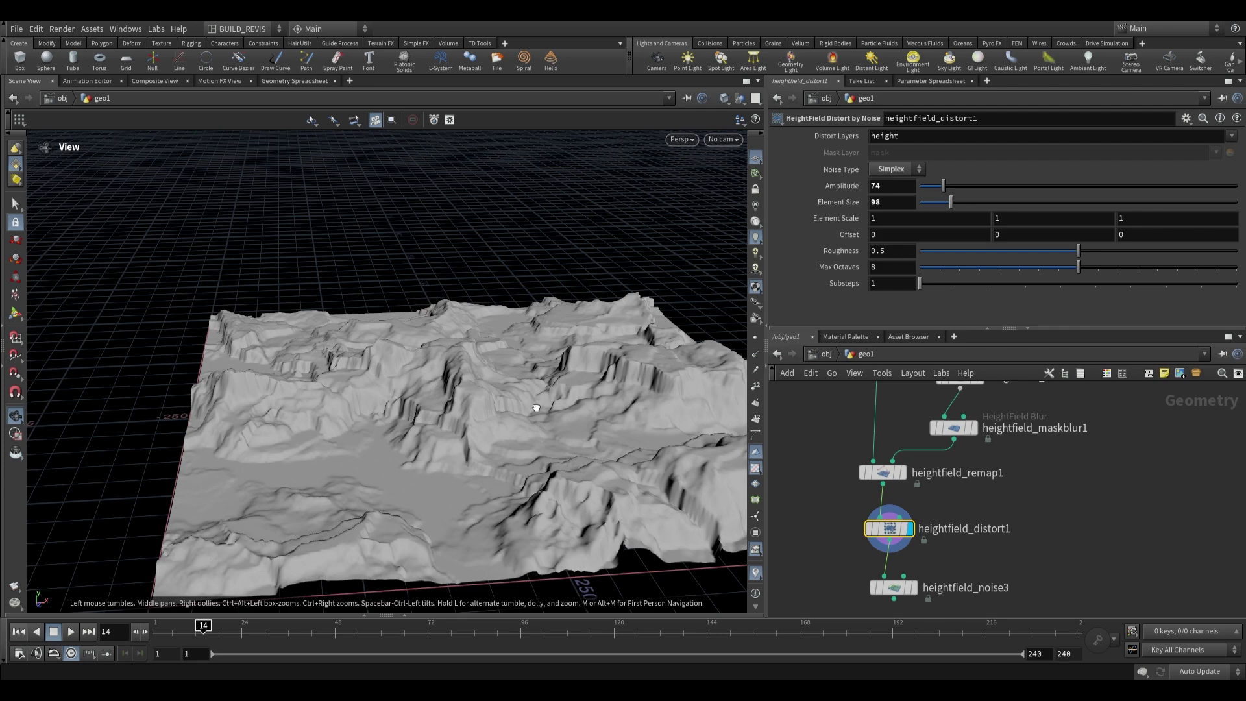
drag(540, 390, 551, 356)
click(898, 577)
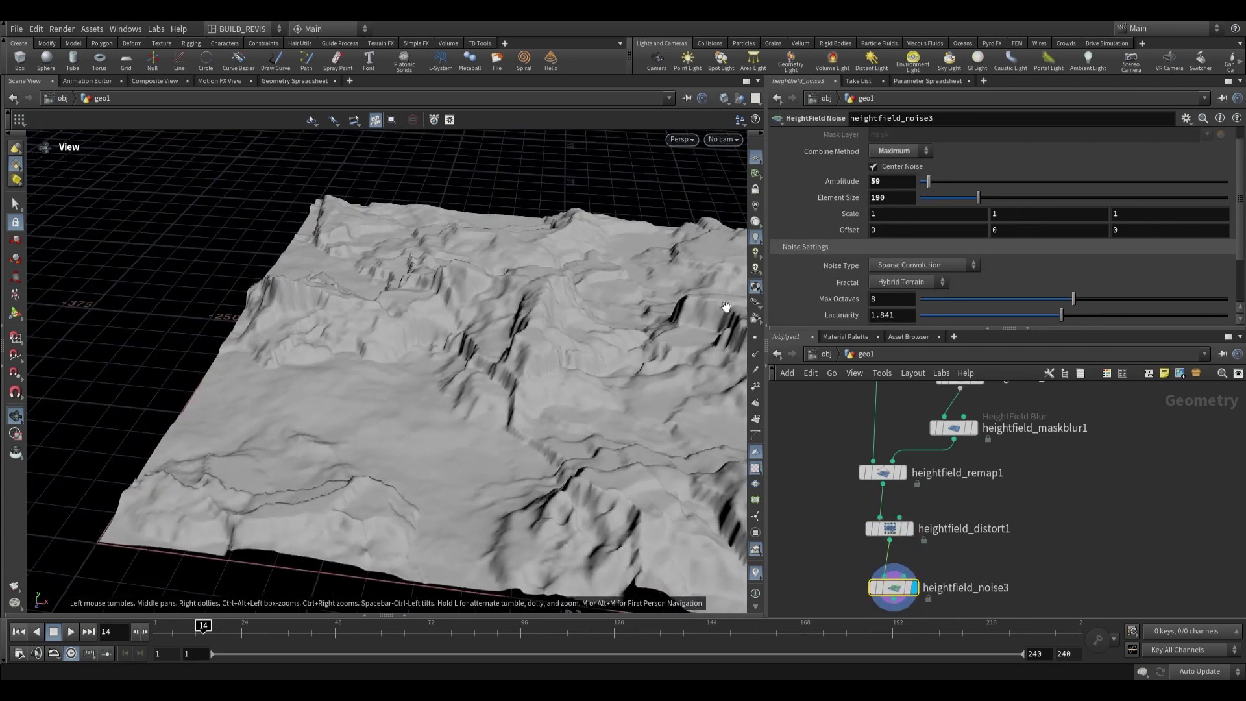
click(889, 528)
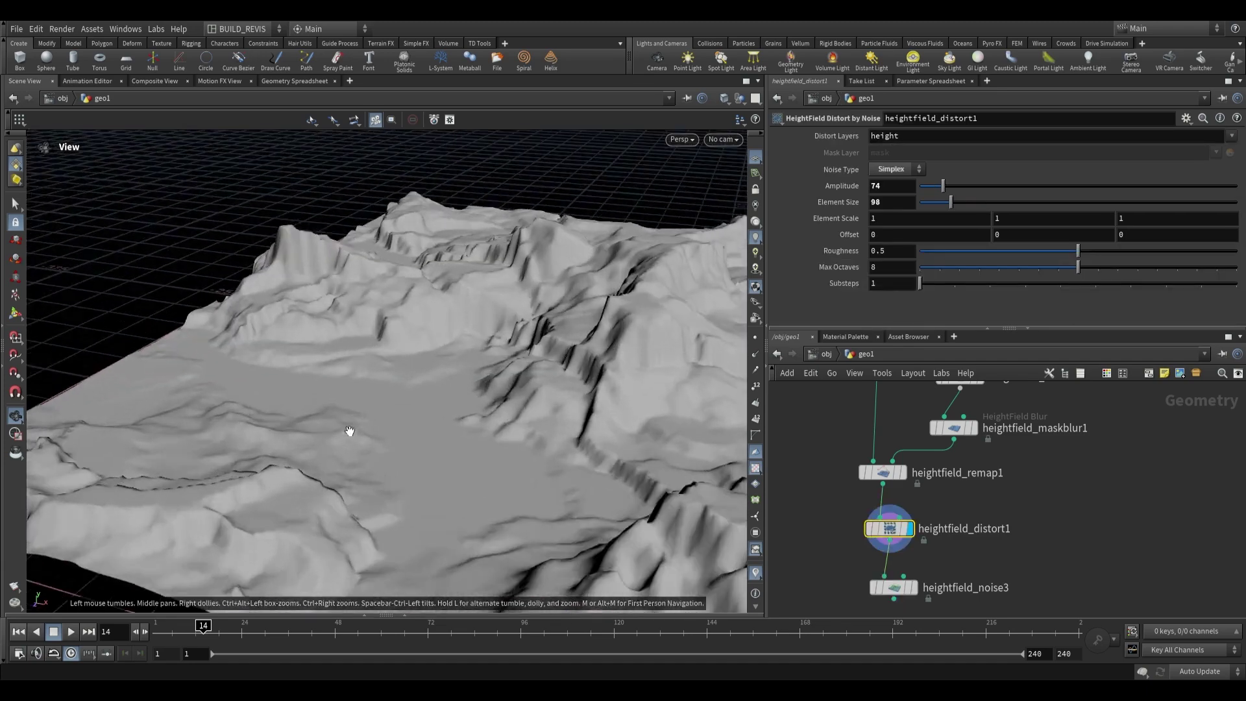
click(883, 585)
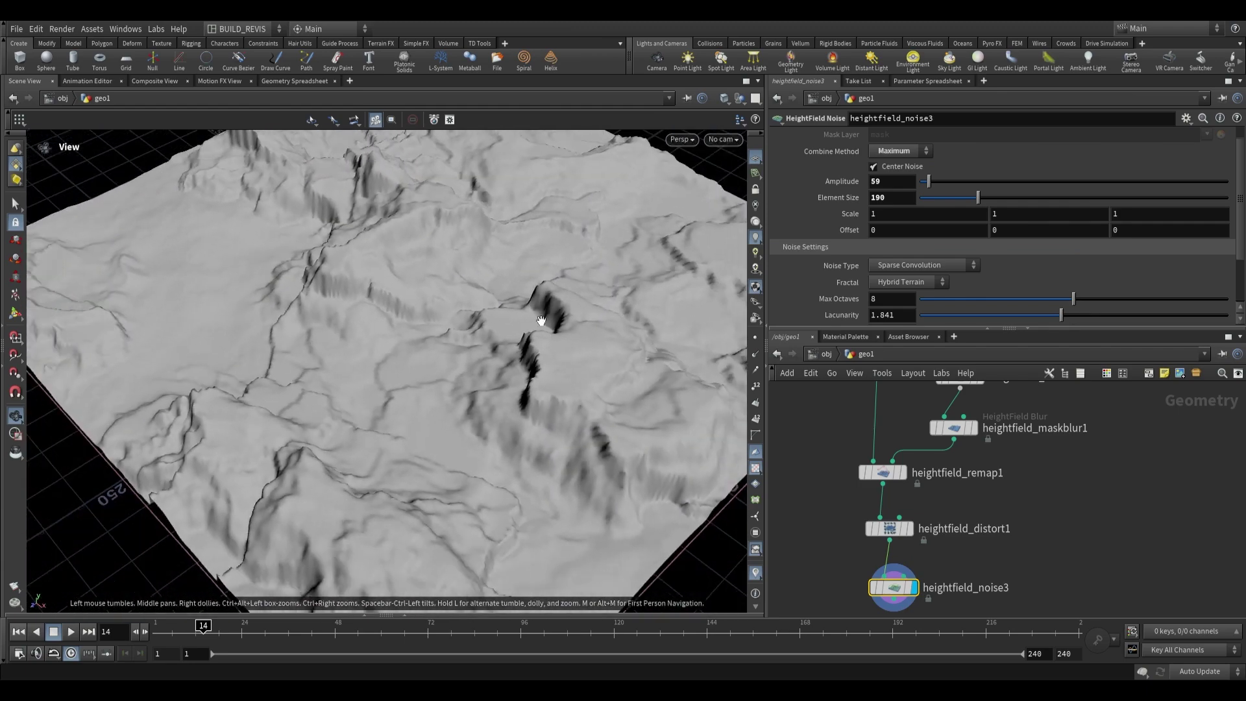
- Inspect the cliffs and flat areas of the heightfield_noise3 terrain from several angles and distances
drag(548, 256, 493, 345)
drag(723, 397, 468, 339)
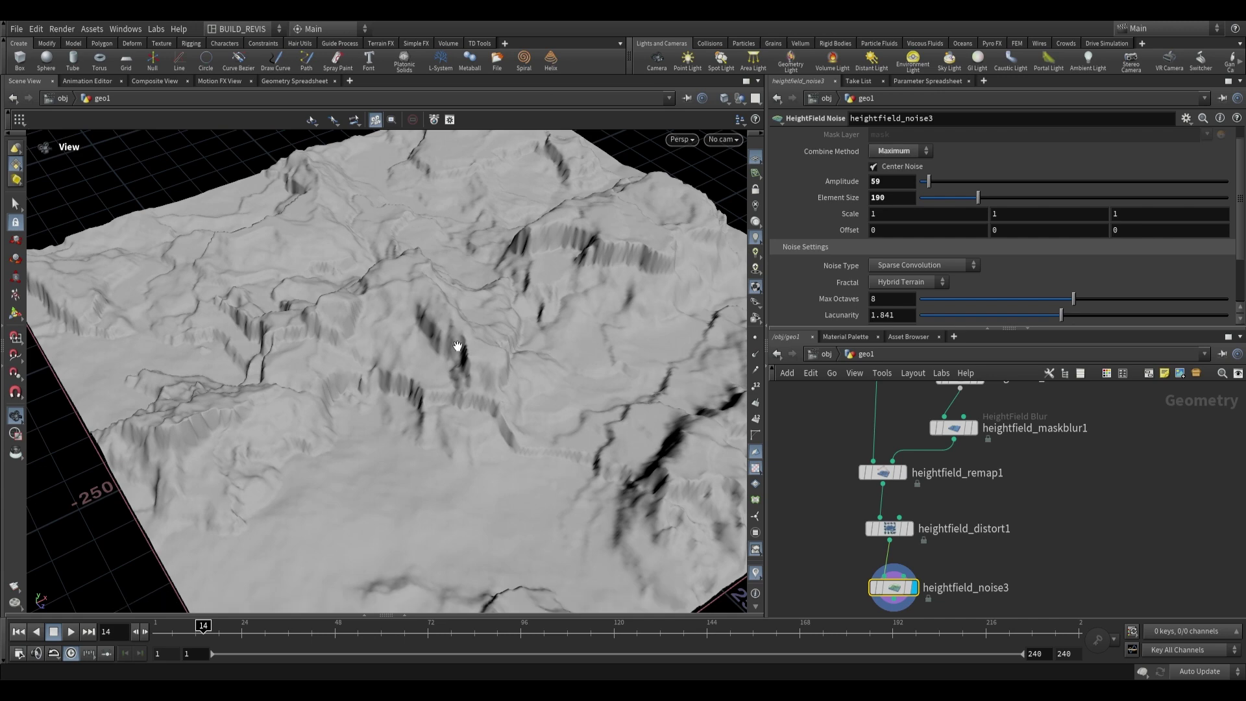
drag(449, 335, 493, 353)
drag(465, 450, 466, 339)
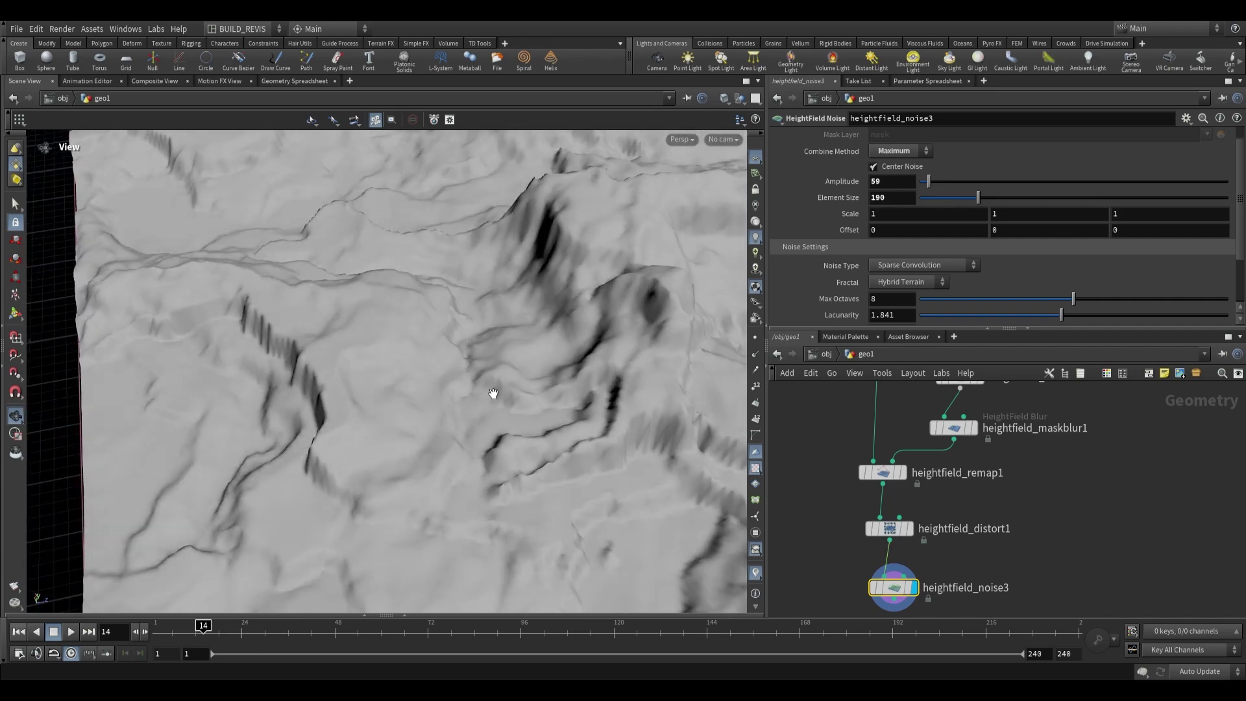
drag(467, 382, 467, 323)
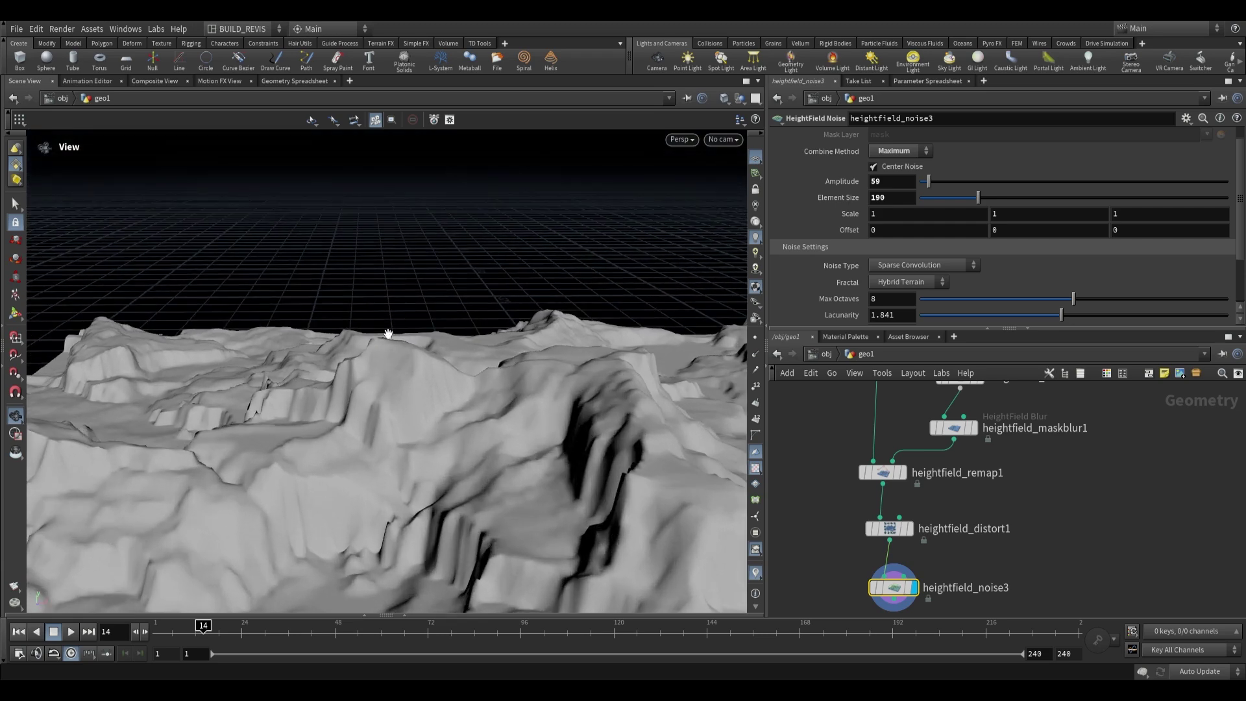
drag(407, 389, 675, 420)
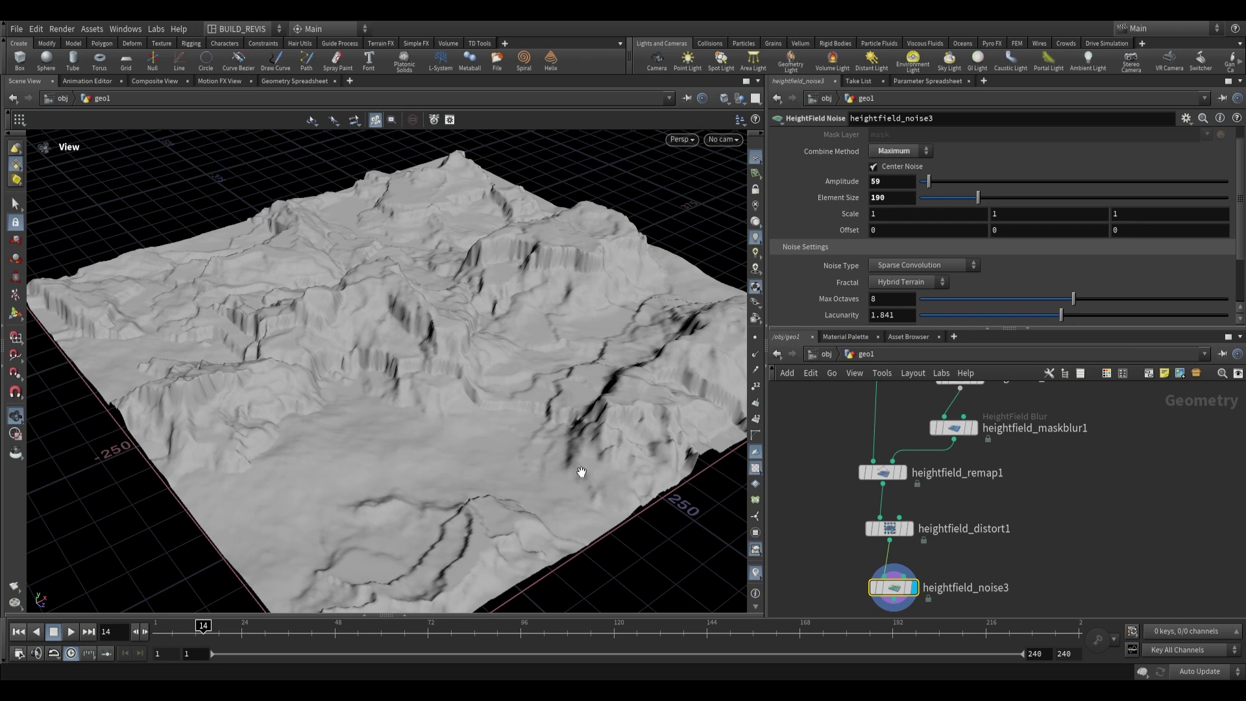
middle_drag(1030, 587, 1055, 482)
drag(564, 416, 361, 318)
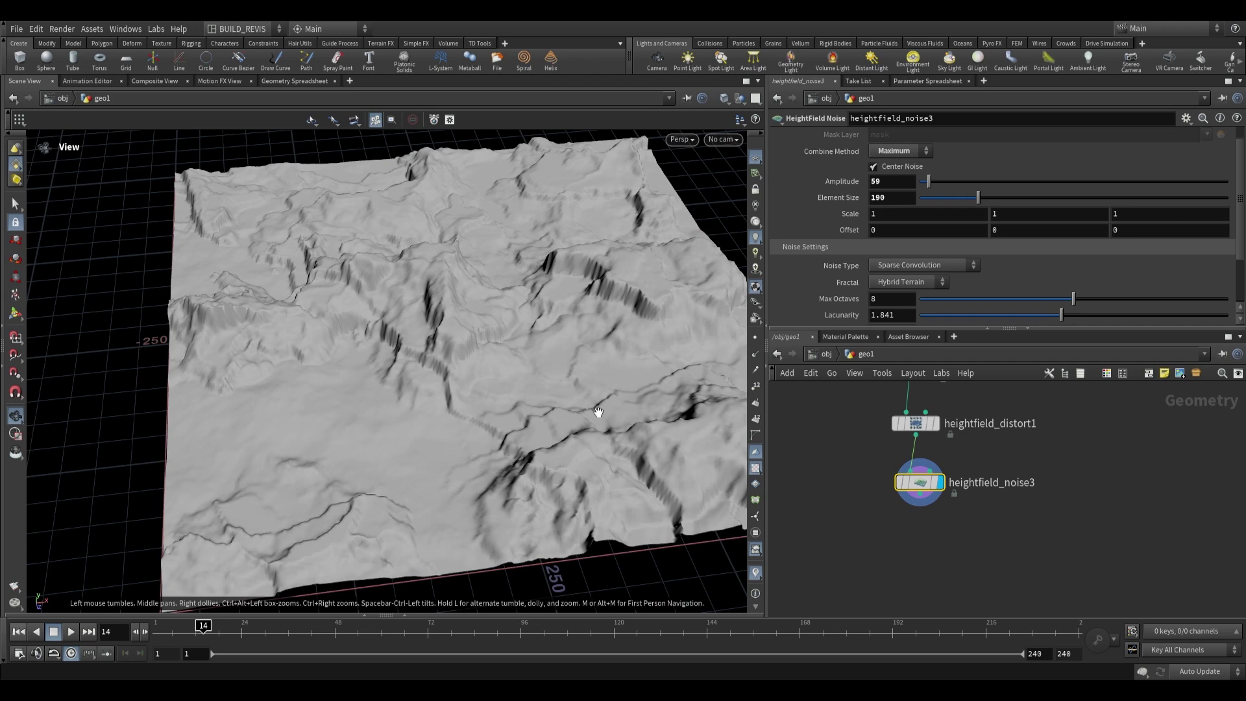
- Check the layer resolution and voxel size in heightfield_noise3's node info, and the Grid Spacing of heightfield1
middle_click(919, 482)
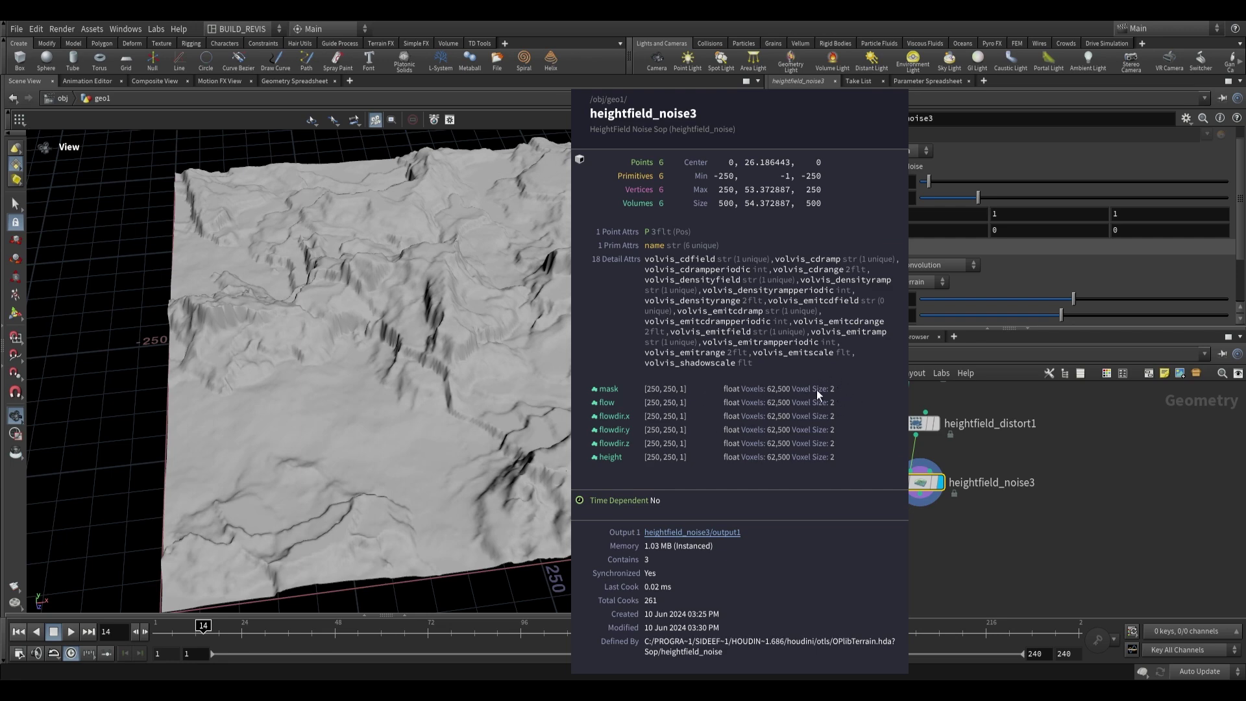
middle_drag(1034, 462, 1018, 504)
scroll(1018, 503, down, 3)
middle_click(976, 468)
middle_drag(1009, 401, 1004, 501)
scroll(980, 487, up, 3)
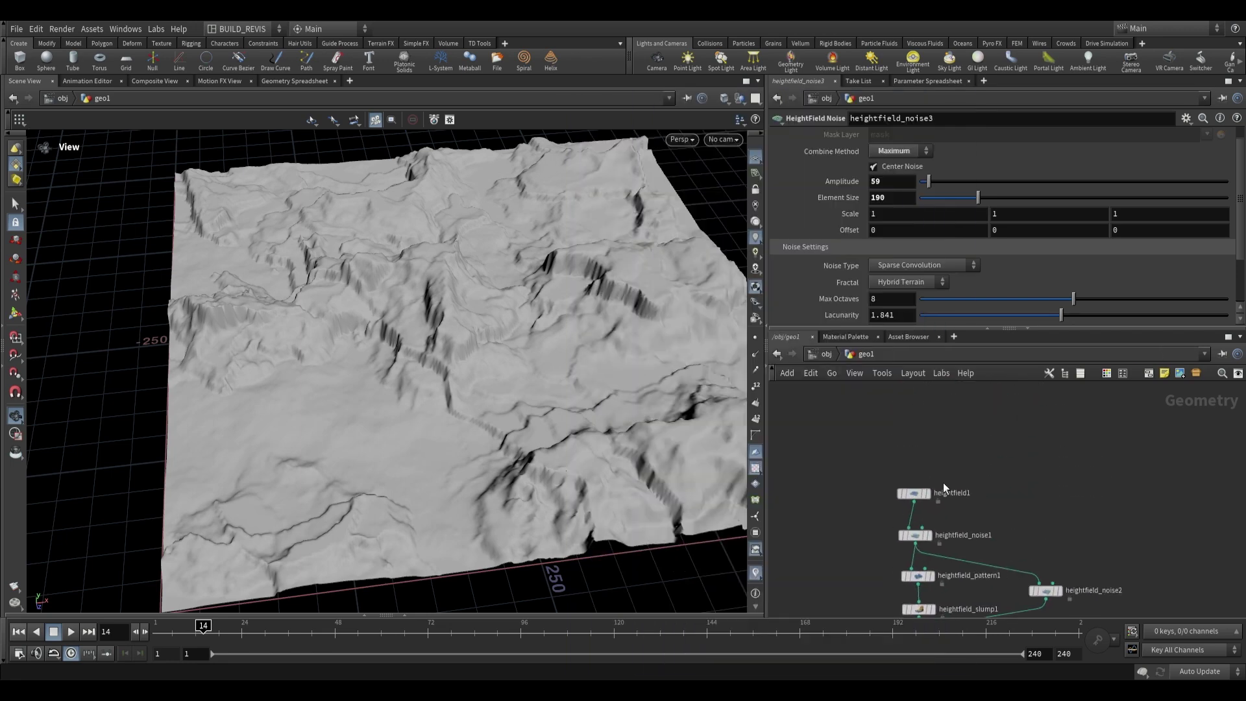
click(911, 492)
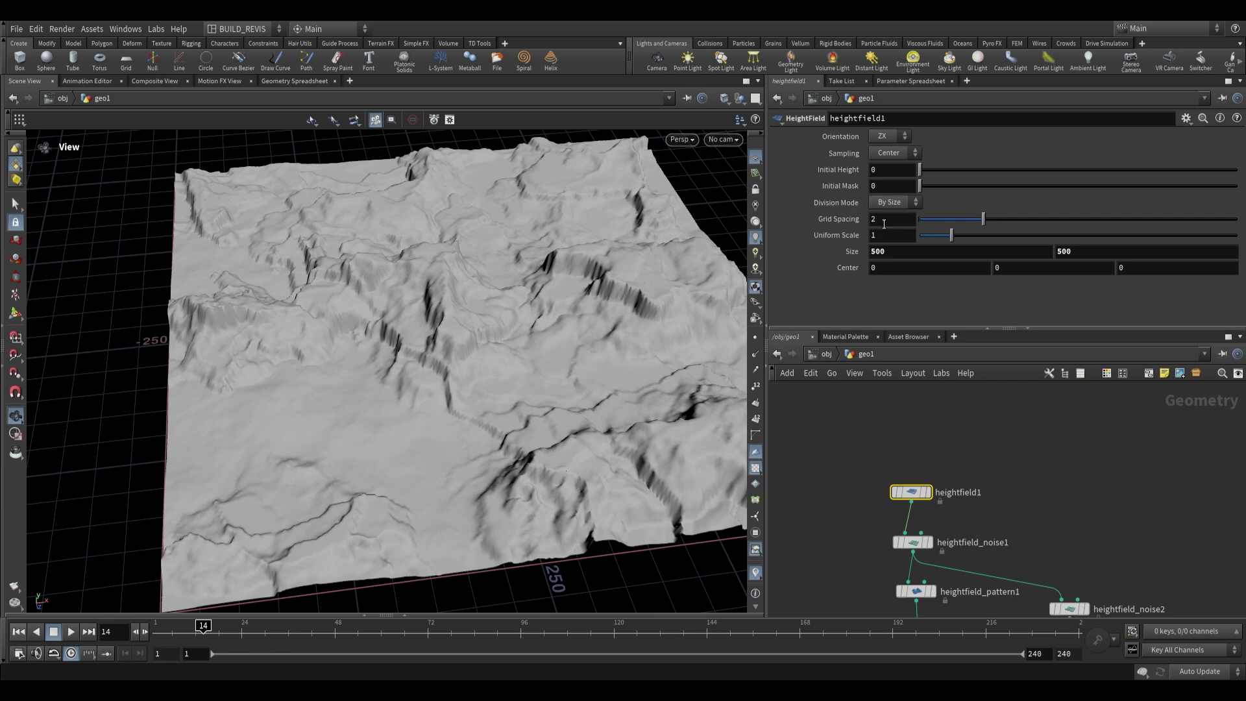
- Add a HeightField Erode node below heightfield_noise3 and connect heightfield_noise3's output to its first input
scroll(1004, 509, down, 3)
middle_drag(1003, 509, 981, 423)
scroll(981, 423, up, 3)
drag(529, 366, 439, 343)
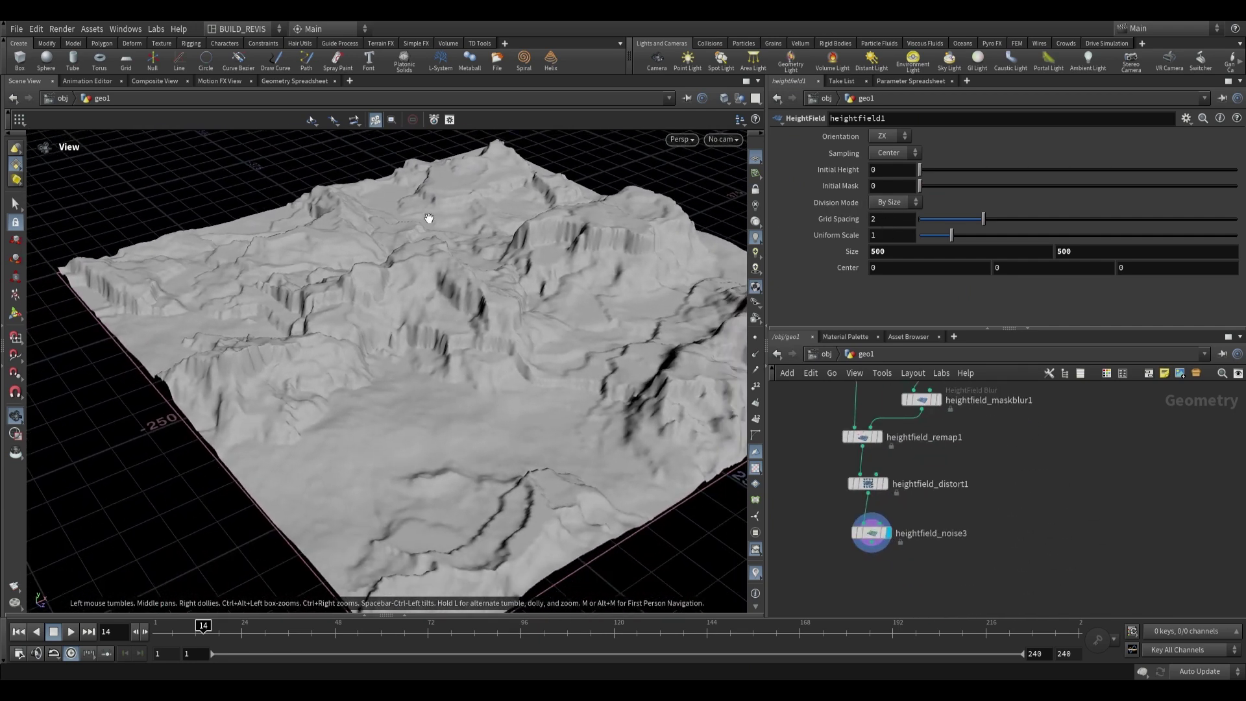
key(Tab)
text(erod)
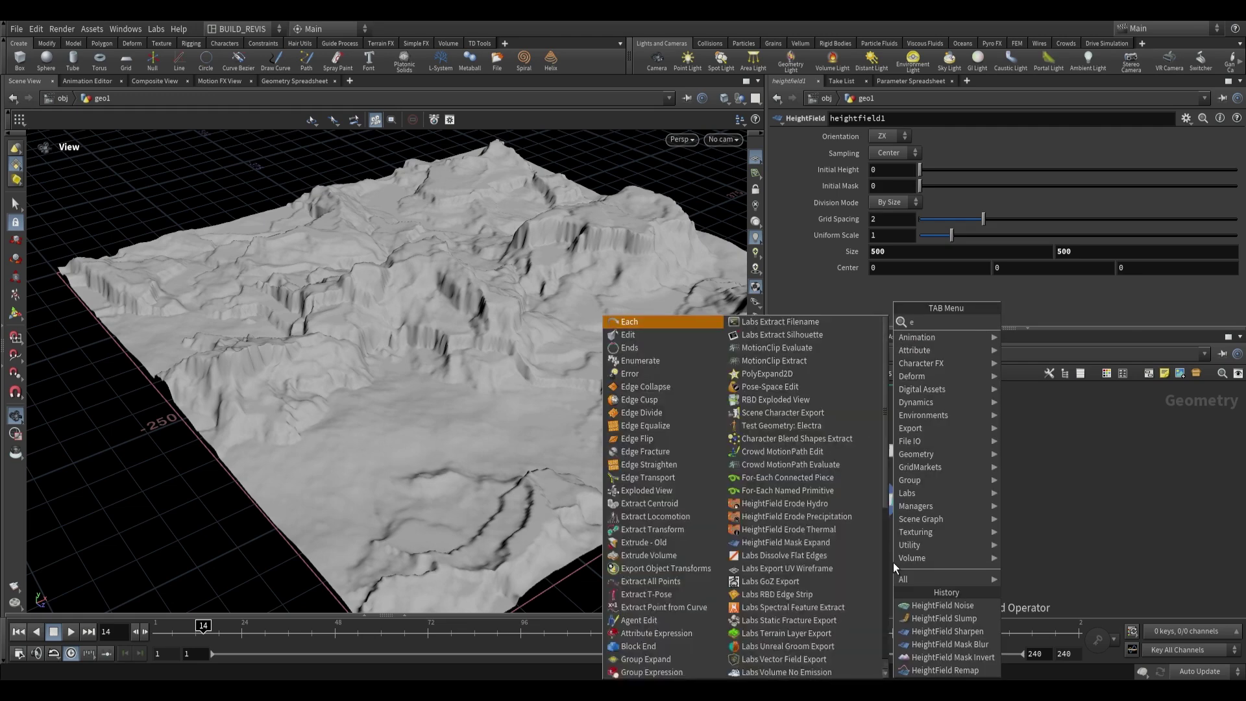
key(Return)
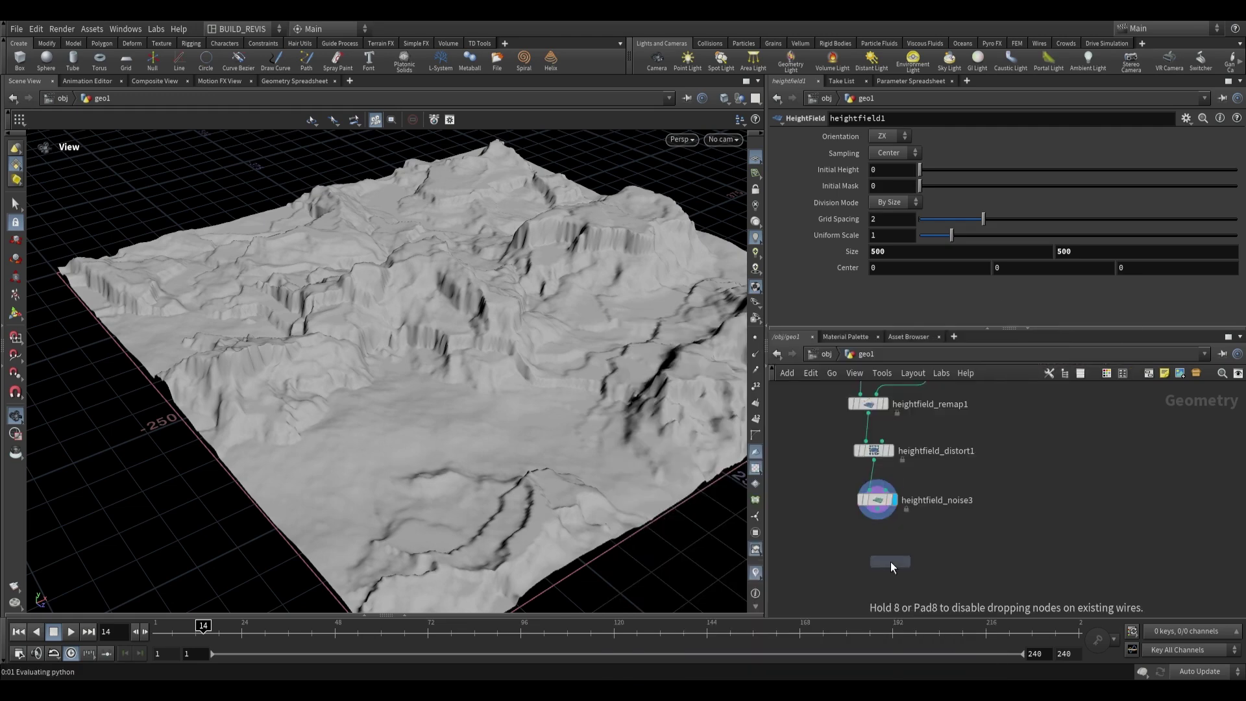
click(891, 562)
drag(879, 521, 879, 558)
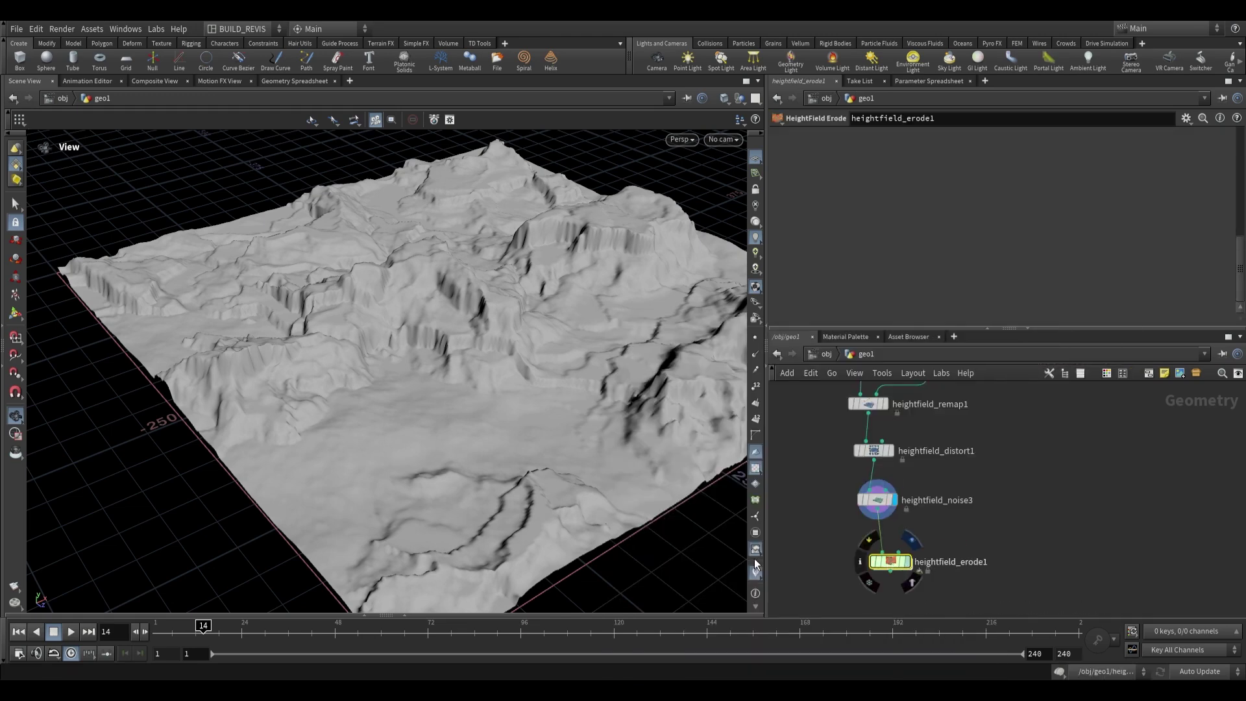
- Return the timeline to frame 1 and view the terrain at the erode node
click(19, 631)
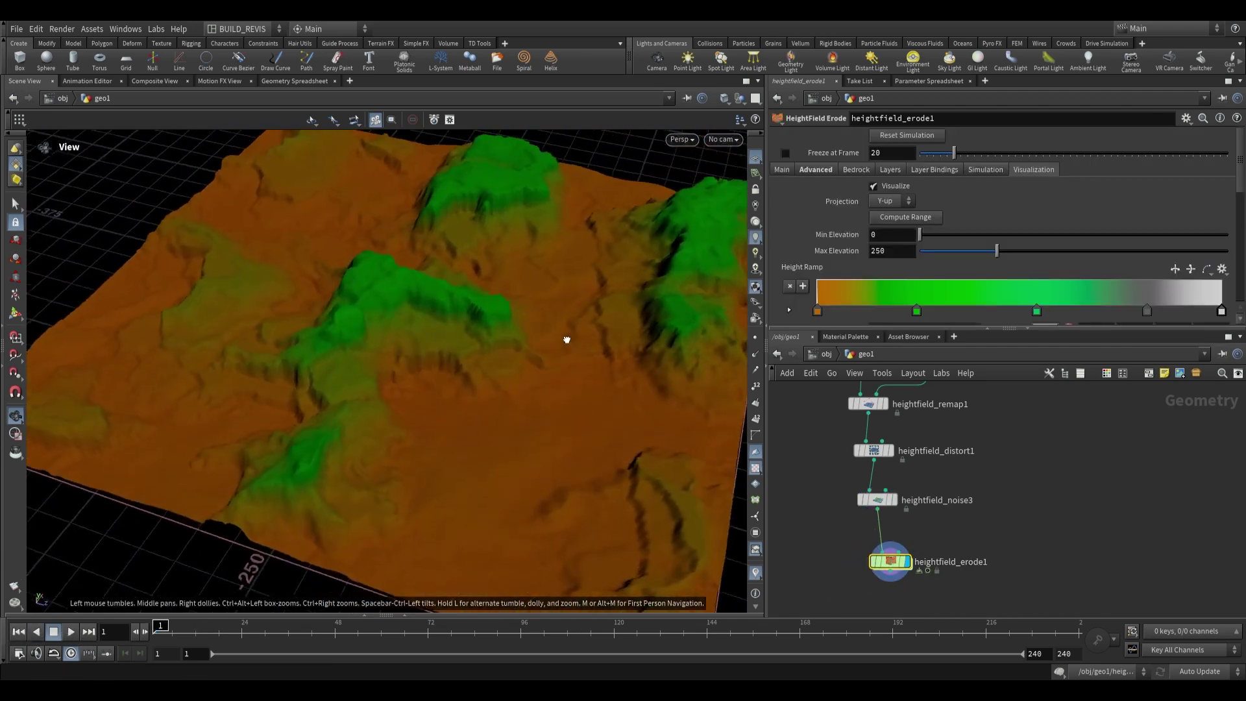
drag(567, 340, 515, 340)
scroll(515, 339, up, 3)
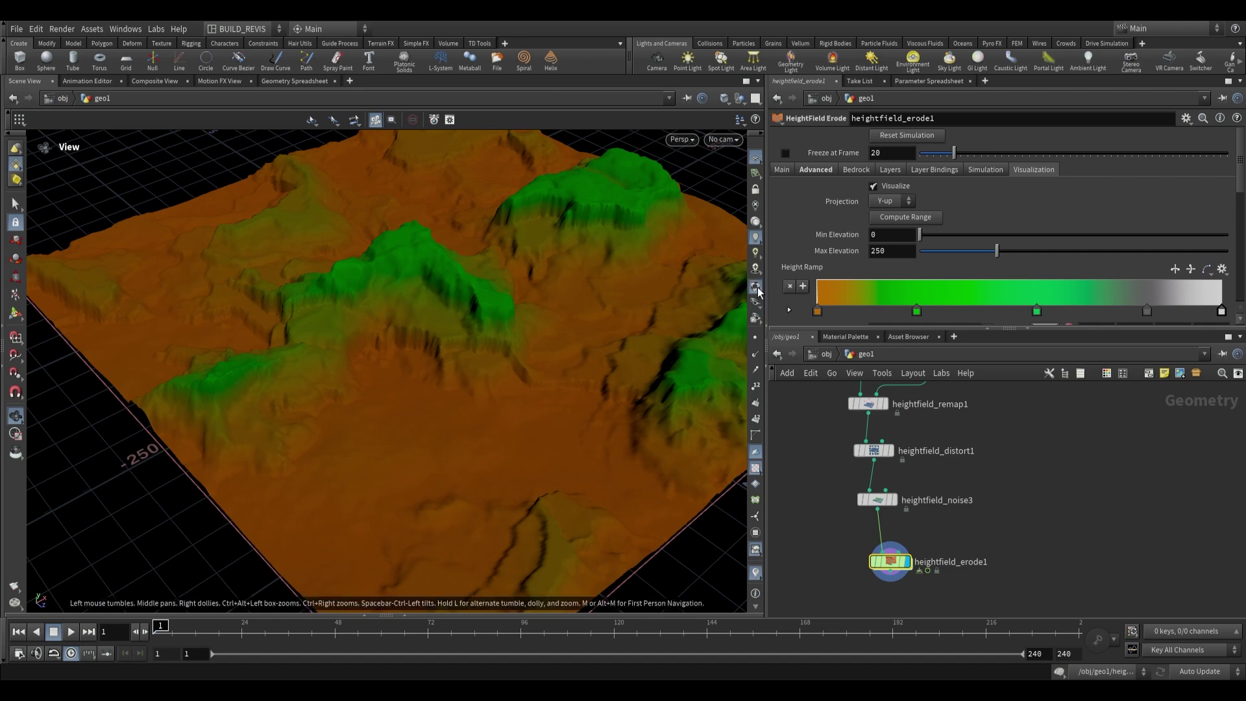
- Turn the erode node's elevation colour visualization off to view the plain terrain, and turn it back on
click(874, 185)
drag(519, 272, 428, 266)
click(873, 185)
scroll(811, 221, down, 2)
scroll(798, 208, up, 2)
- Review the global, Hydro and Thermal erosion parameters among the erode node's main settings
click(779, 170)
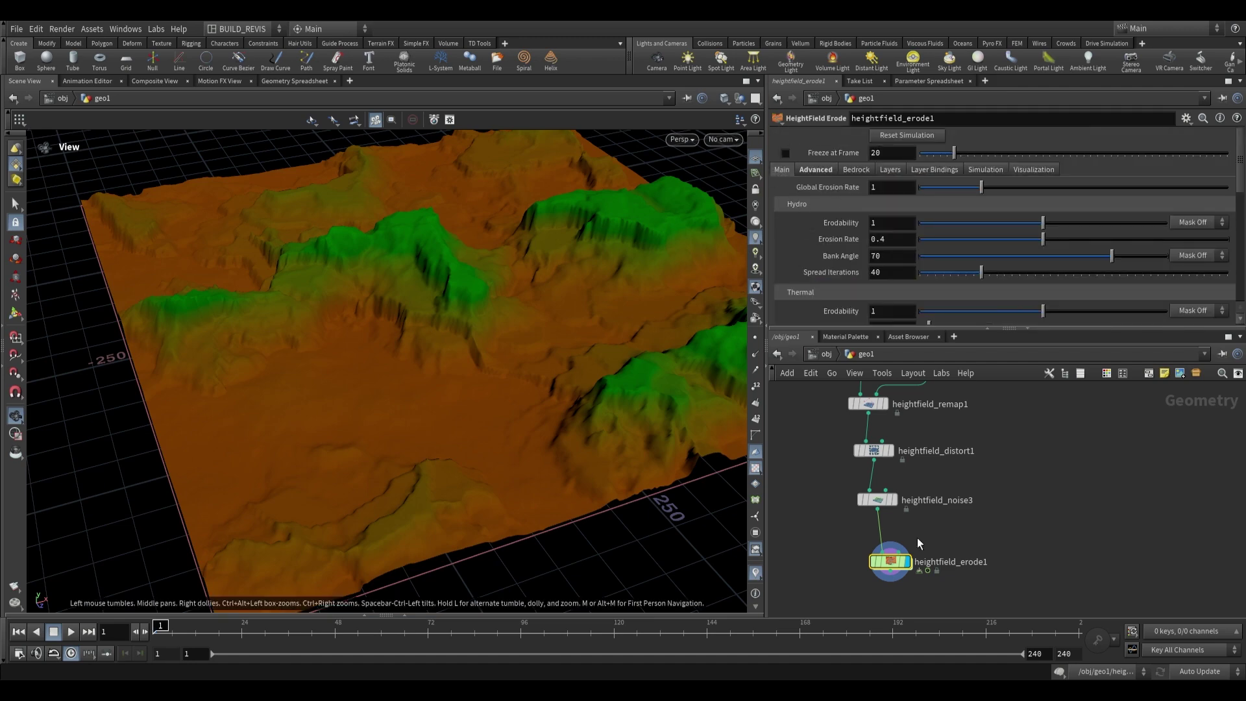
drag(888, 573, 879, 564)
drag(422, 342, 466, 249)
scroll(851, 221, down, 1)
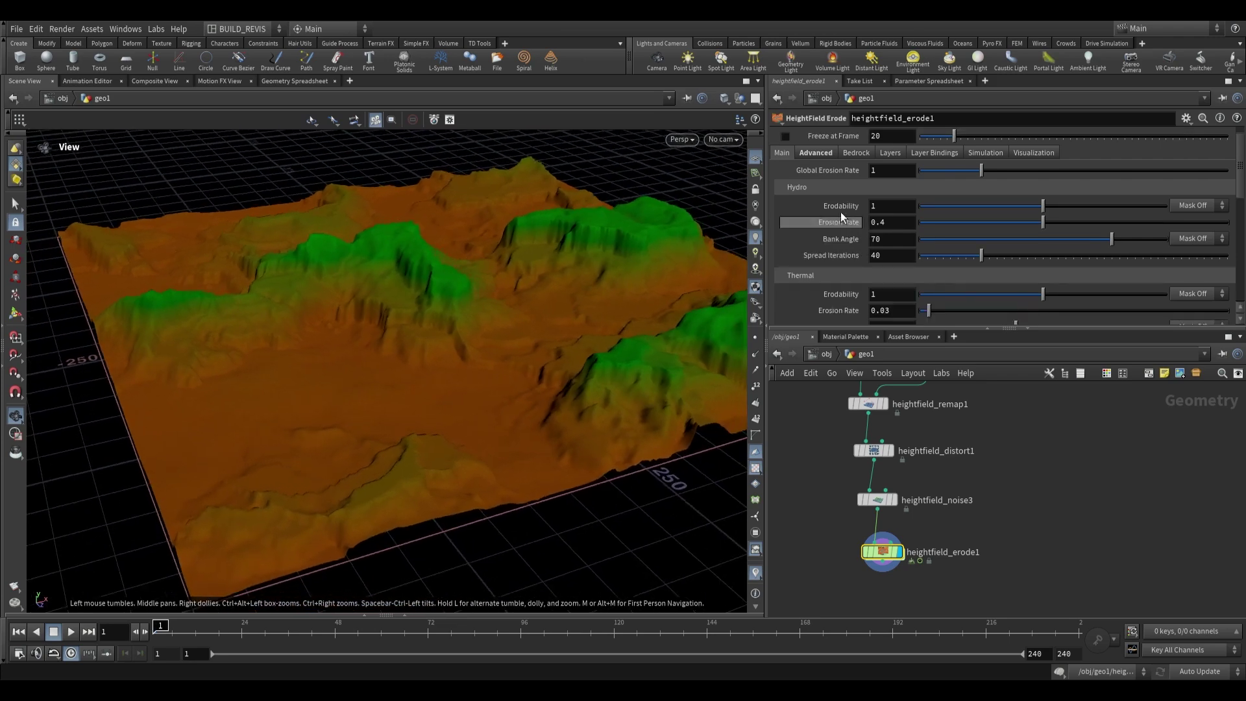
scroll(812, 207, down, 1)
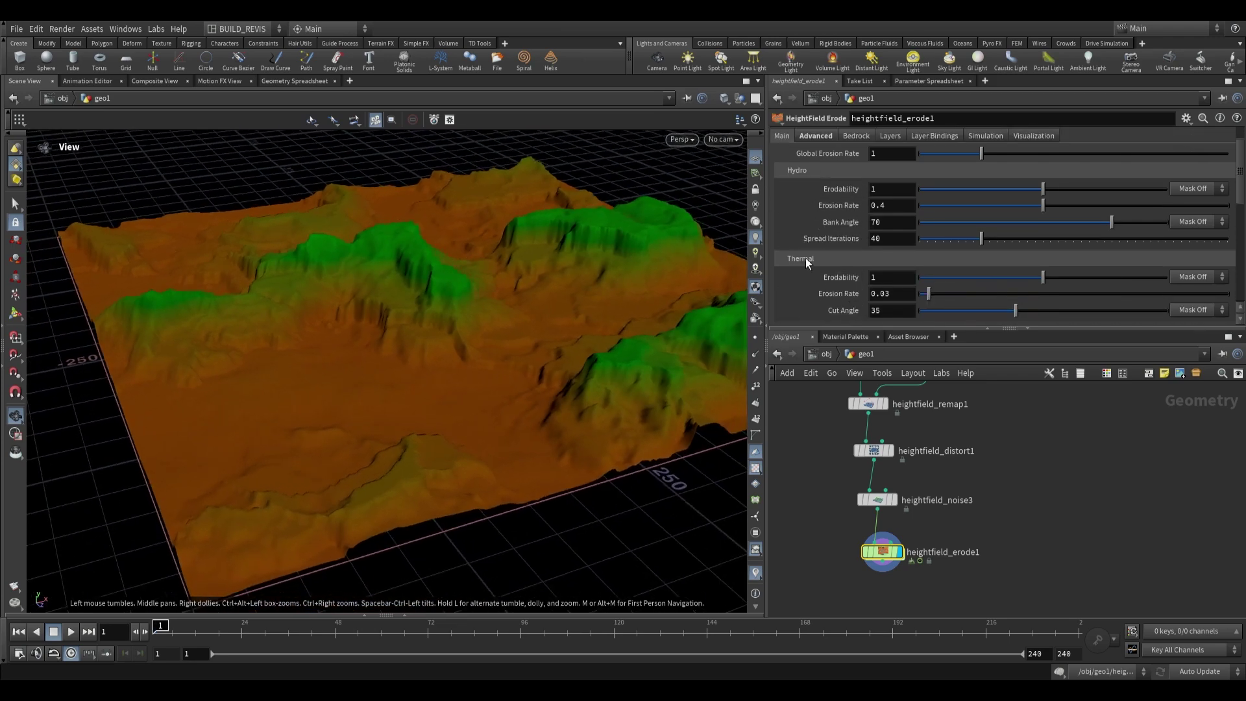
scroll(586, 236, up, 2)
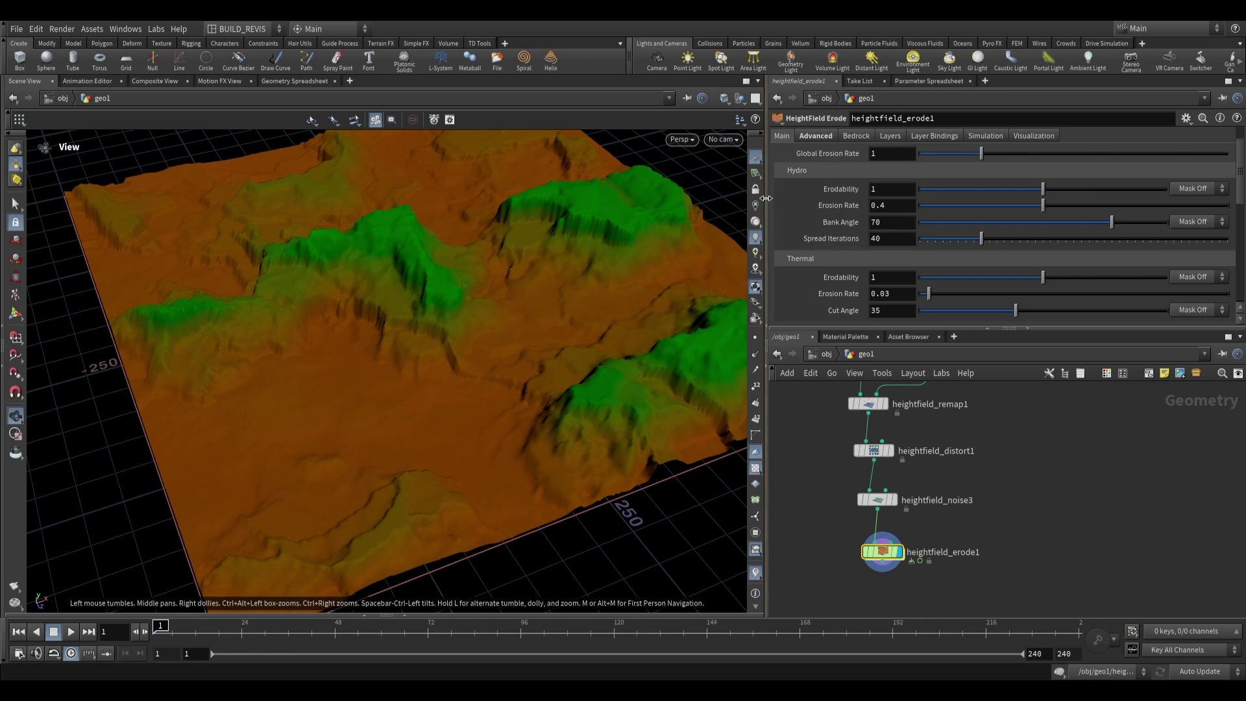
- Set the erode node's Thermal Erodability to 0
scroll(837, 268, down, 1)
double_click(894, 245)
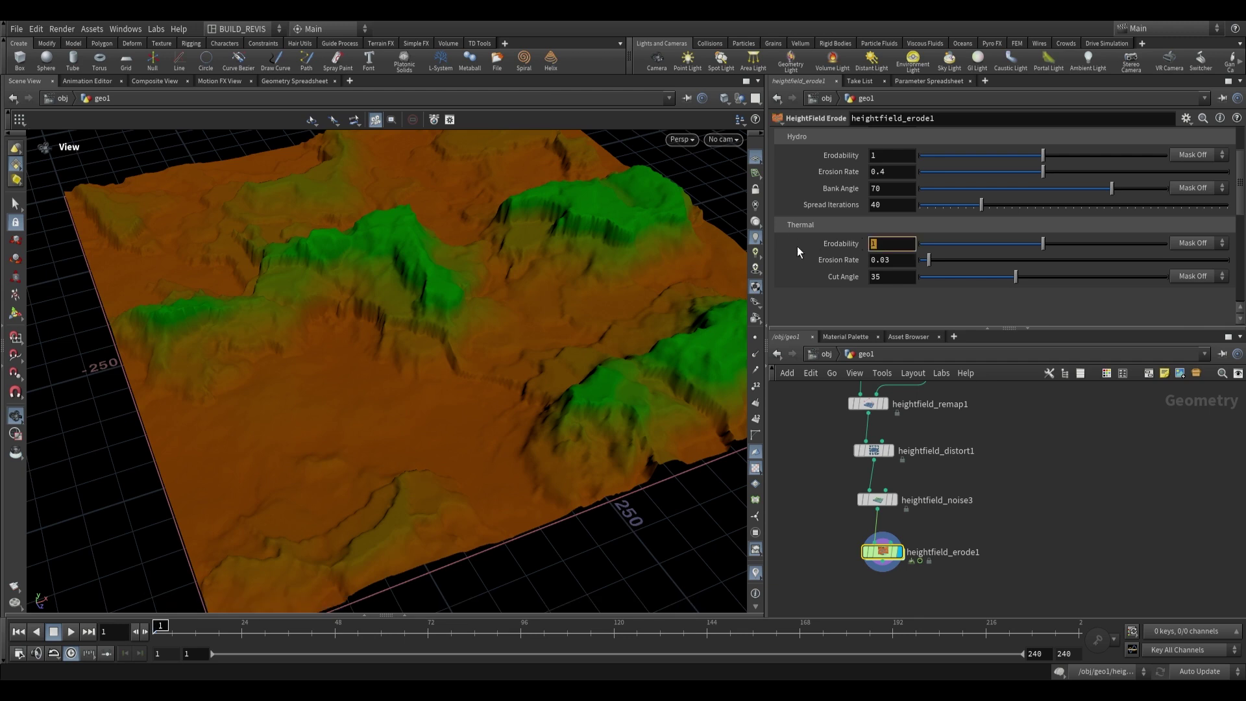
text(0)
key(Return)
drag(520, 305, 494, 305)
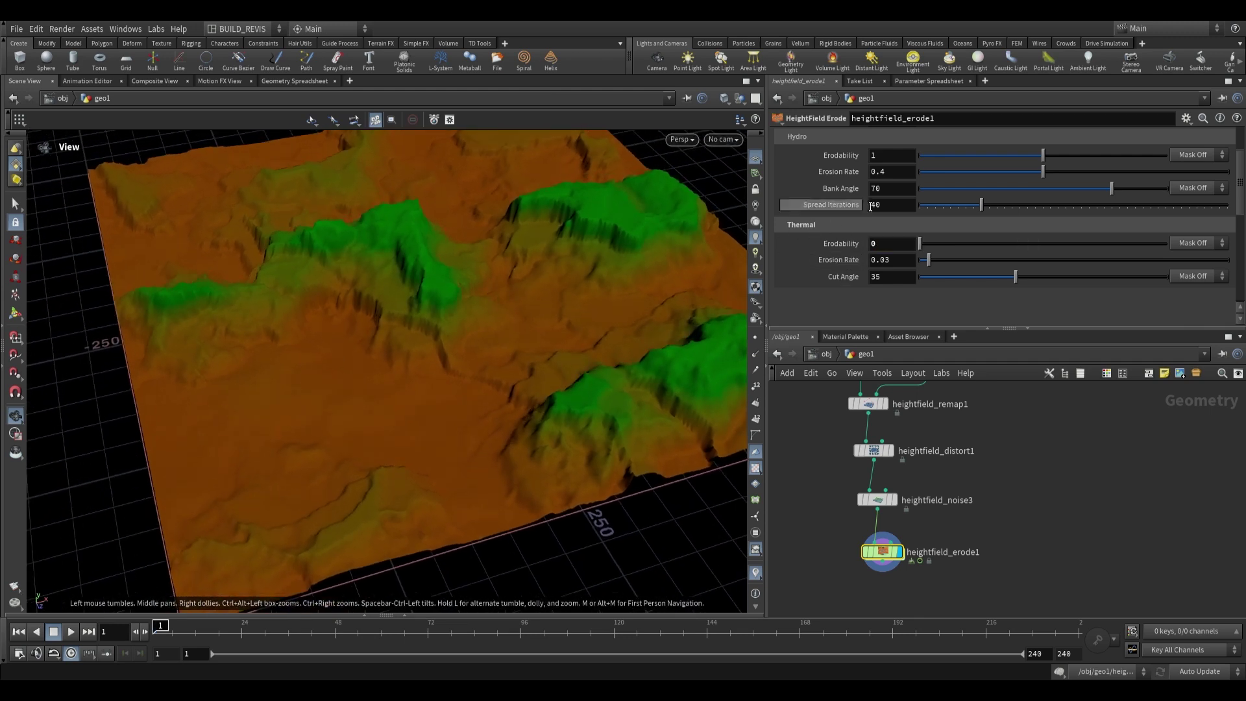
scroll(837, 234, up, 2)
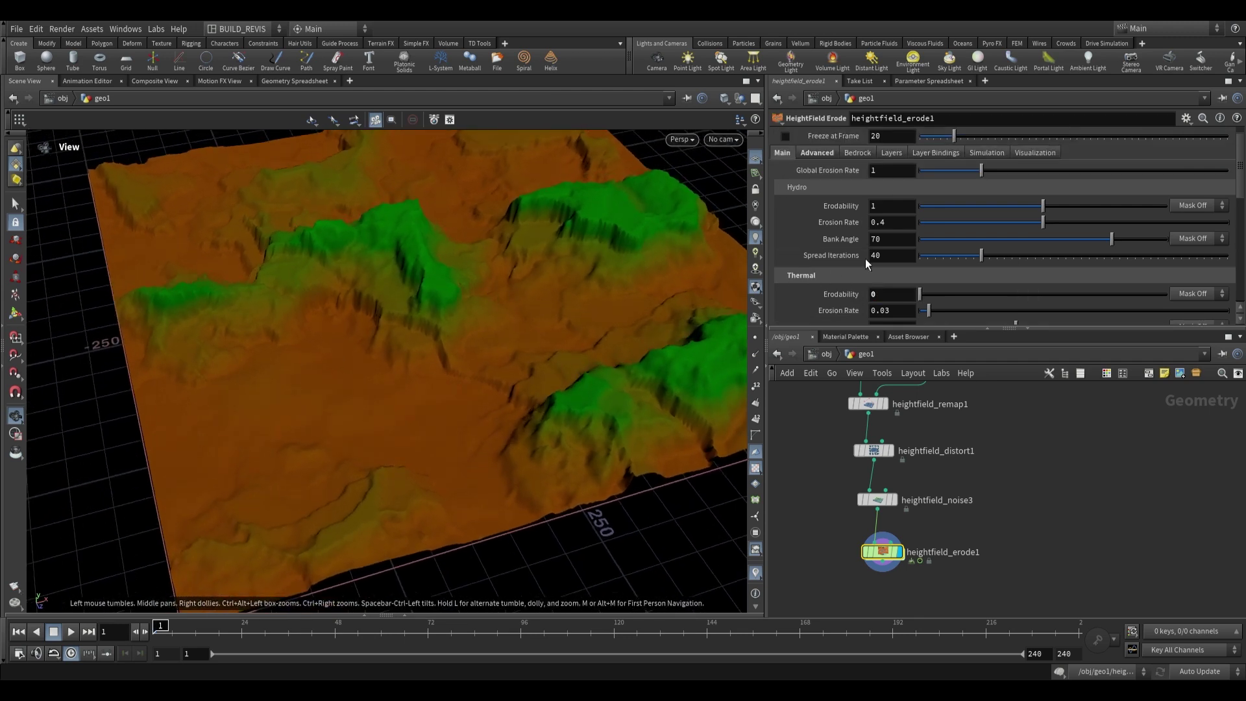
- Review the erode node's advanced Hydro Erosion, Thermal Erosion, Precipitation, Water Flow and Debris Flow parameters
click(822, 156)
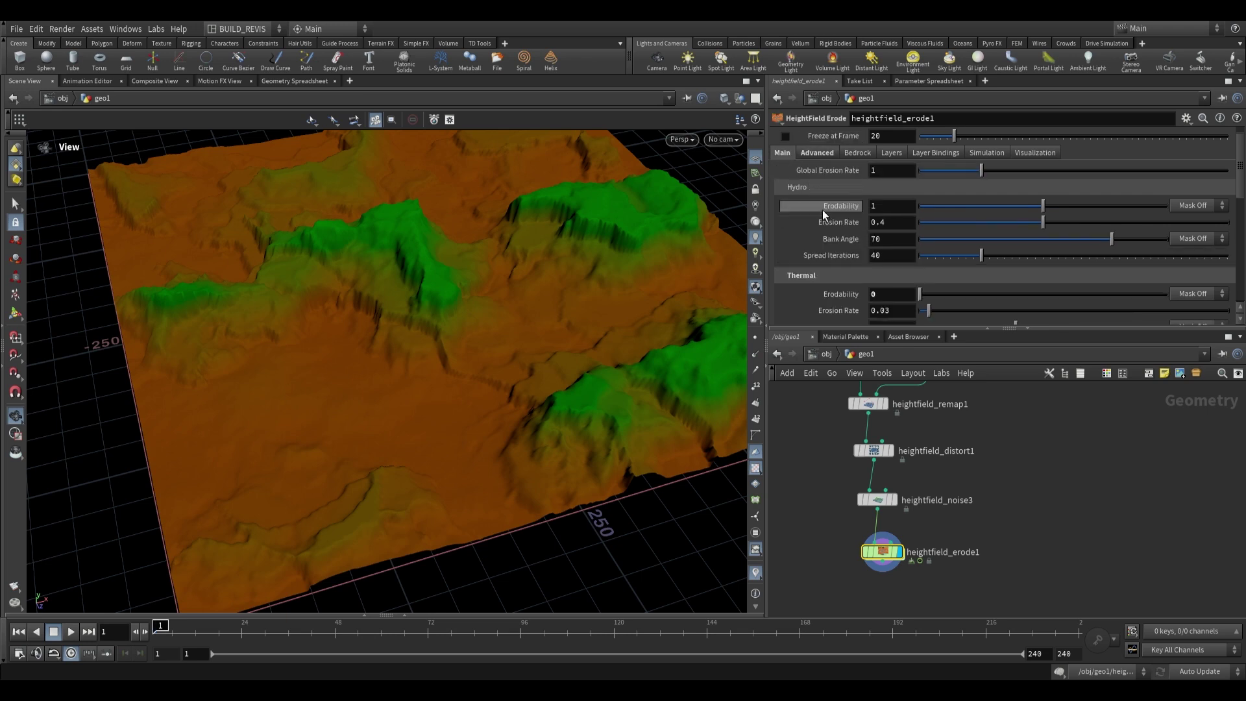
click(826, 153)
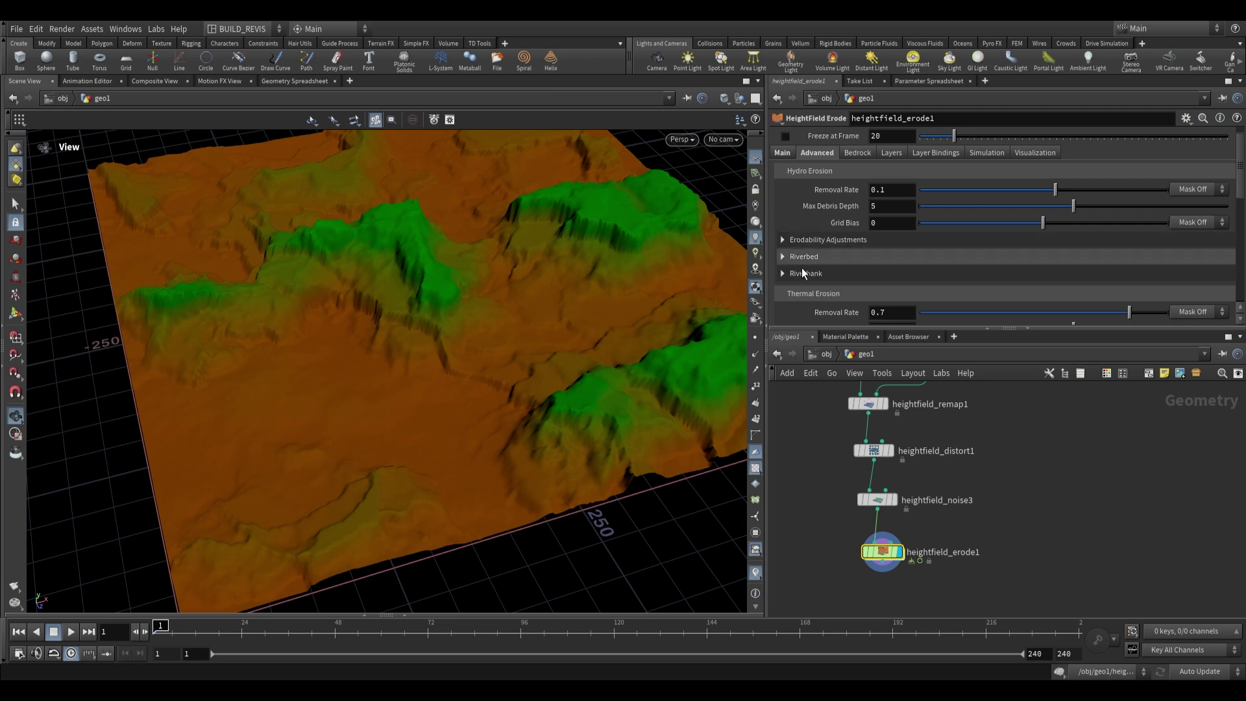
scroll(842, 259, down, 2)
scroll(842, 261, down, 2)
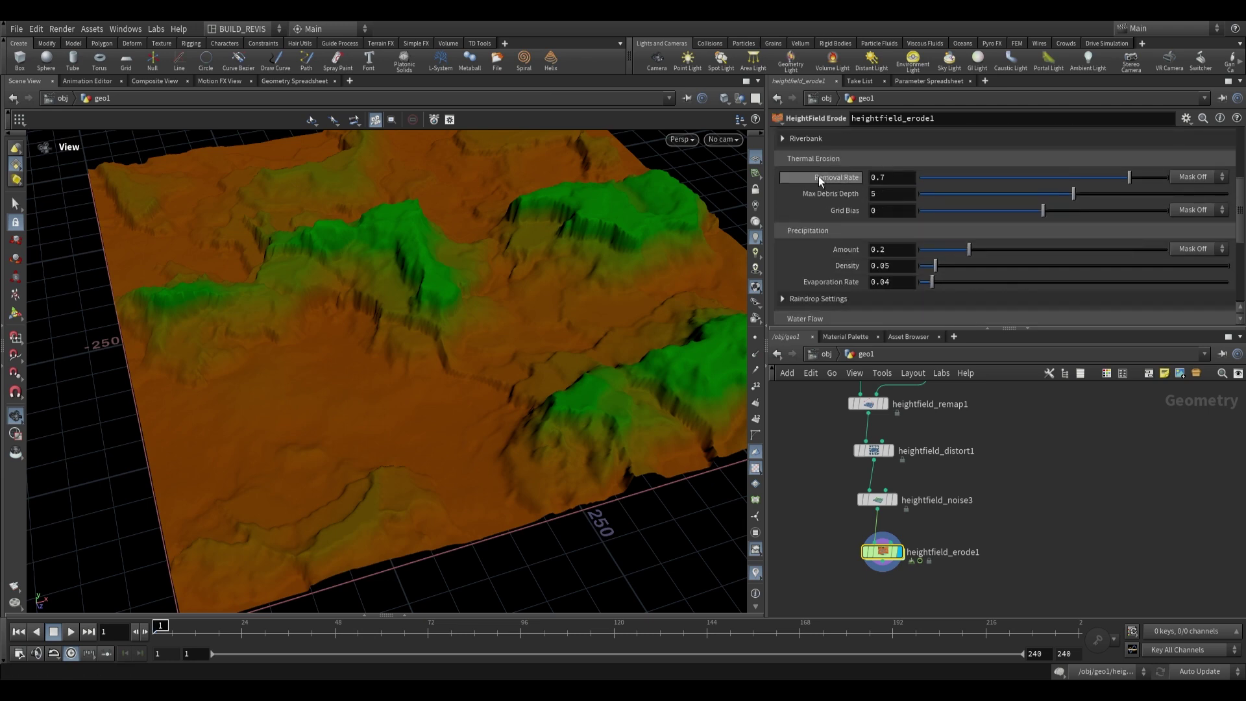
scroll(802, 234, down, 3)
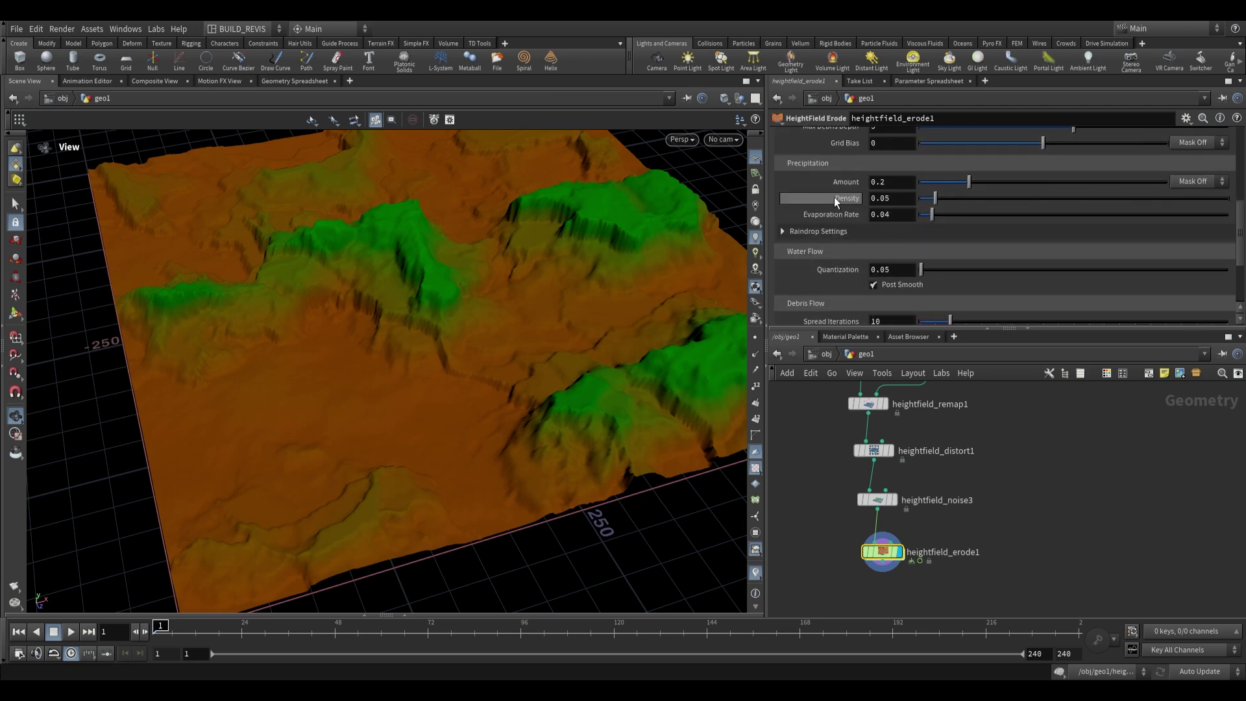
scroll(796, 251, down, 3)
scroll(821, 265, up, 5)
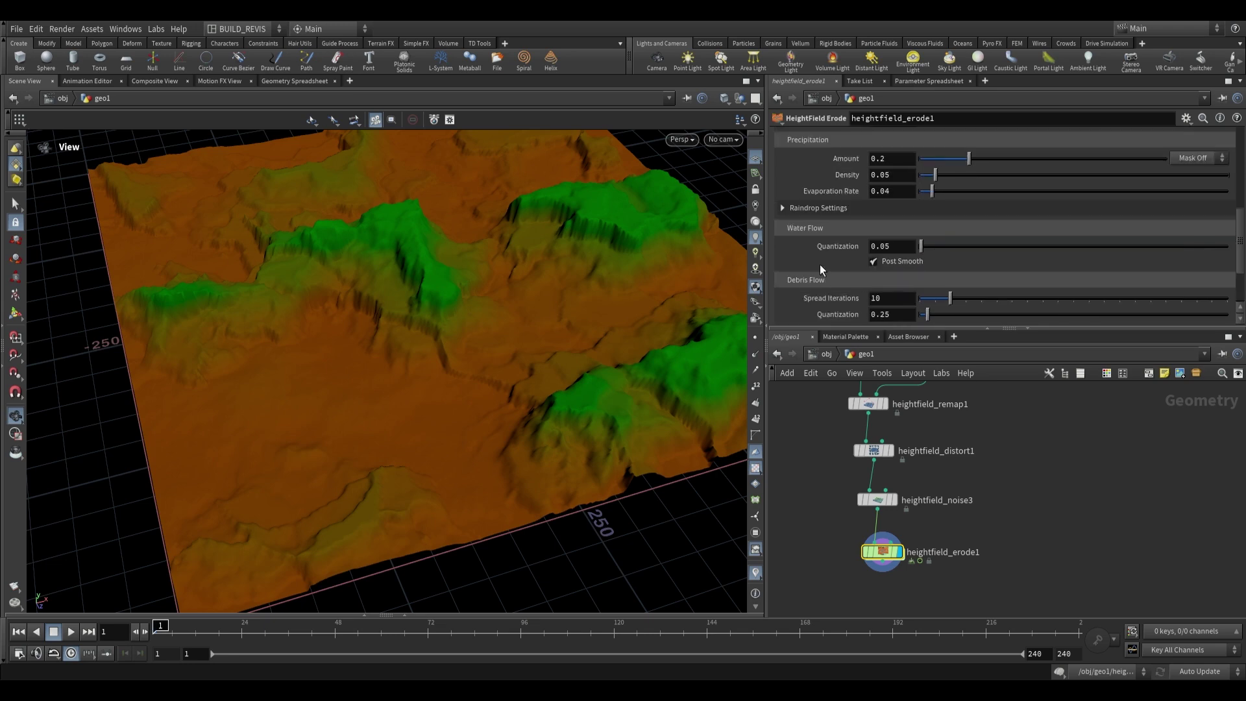
scroll(805, 188, down, 1)
scroll(823, 254, down, 1)
scroll(851, 262, down, 1)
scroll(844, 281, up, 1)
drag(720, 220, 689, 195)
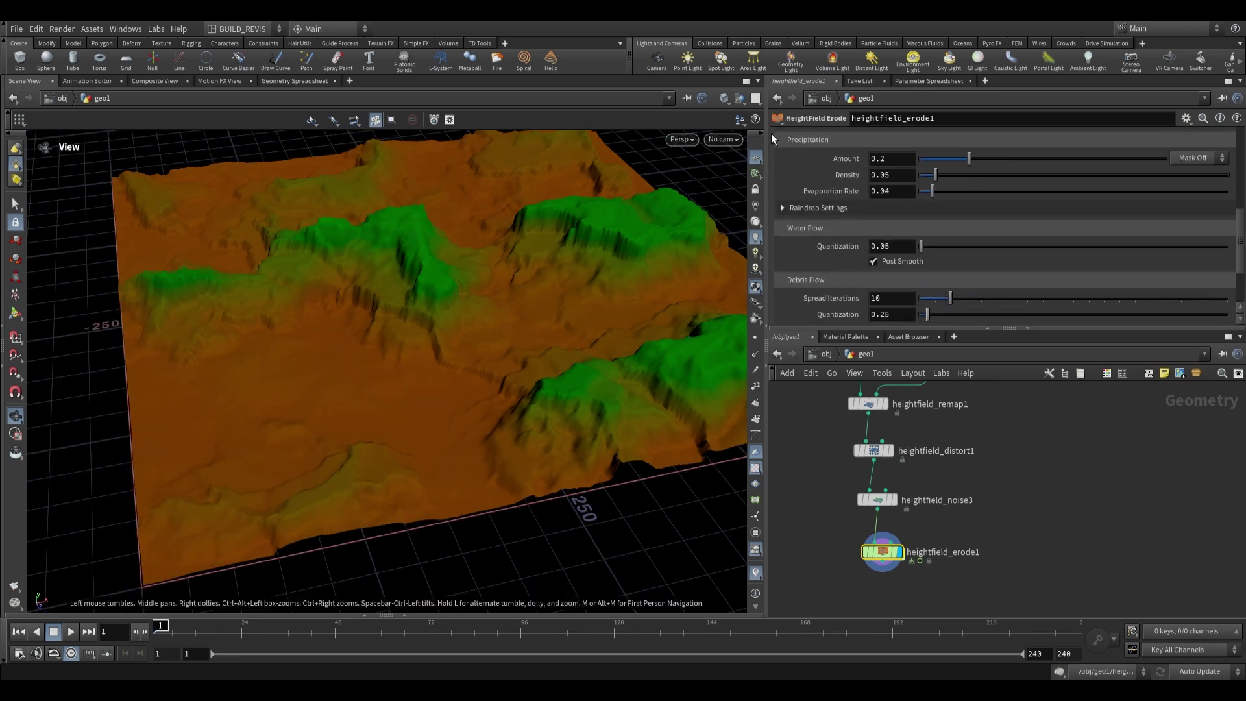
scroll(850, 269, up, 6)
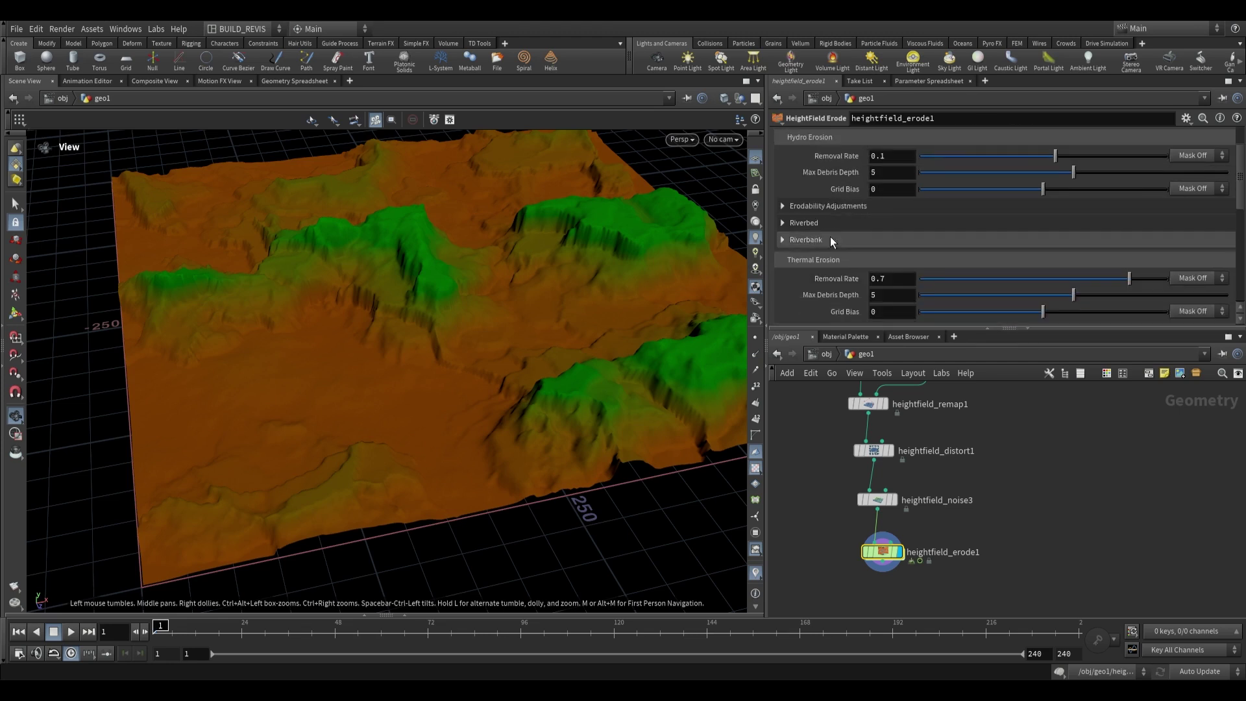
scroll(909, 213, down, 1)
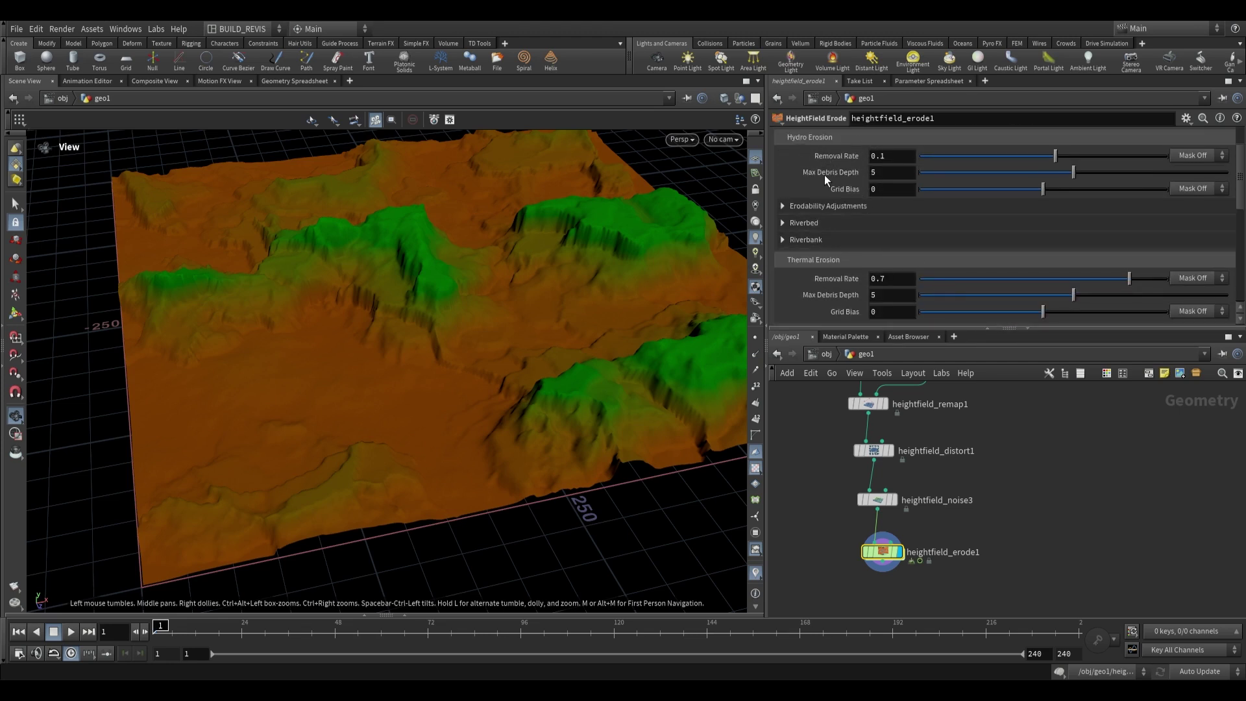
scroll(815, 262, down, 5)
scroll(812, 252, down, 2)
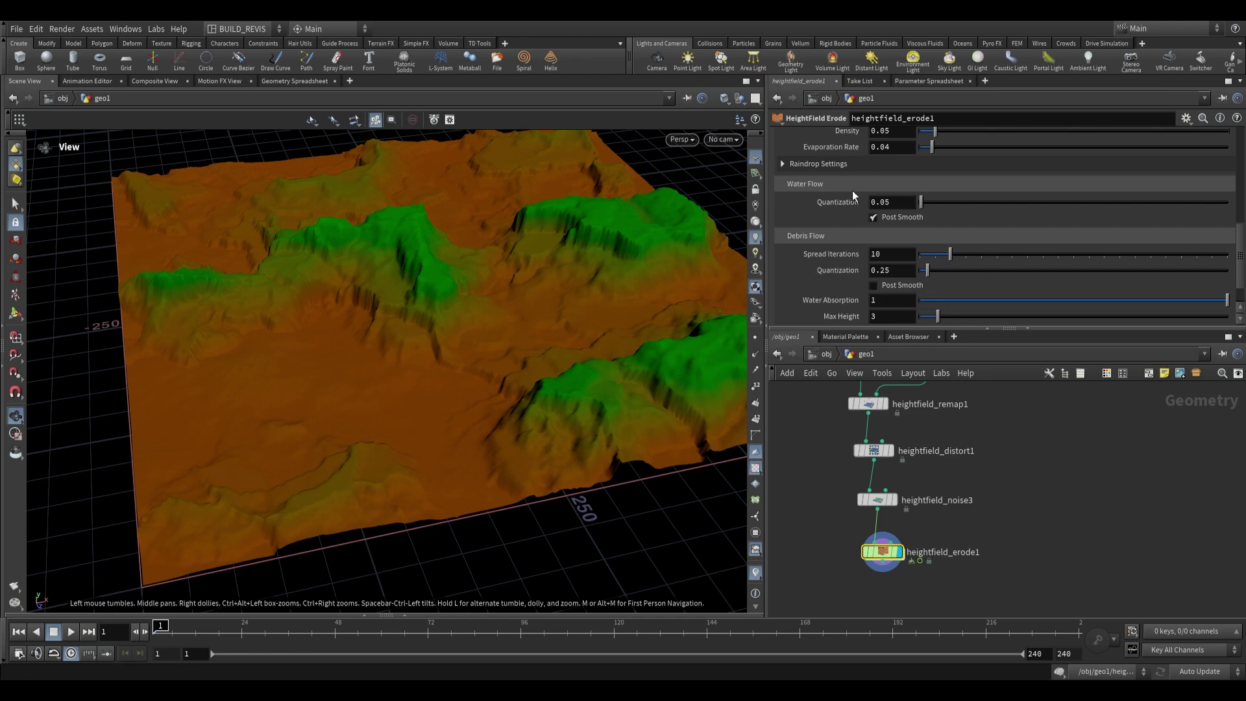
scroll(855, 248, up, 10)
- Play the erosion simulation from the start and stop it at frame 26
drag(115, 571, 438, 438)
key(Up)
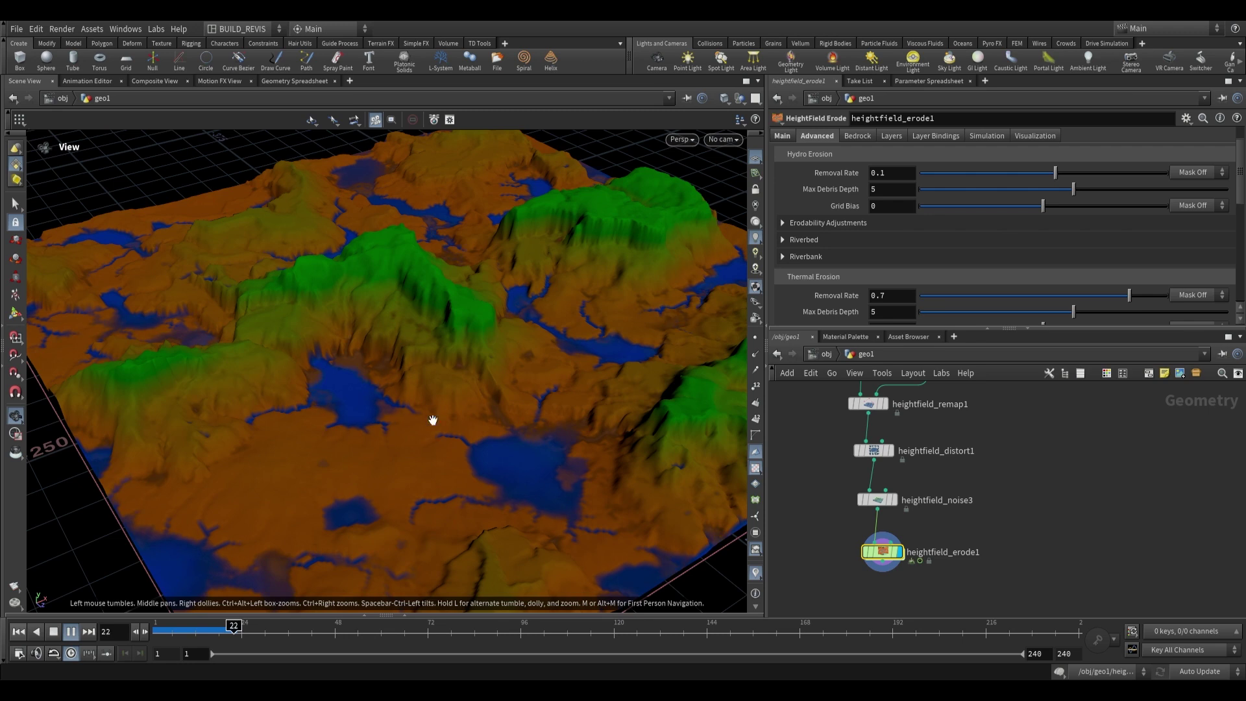
click(56, 632)
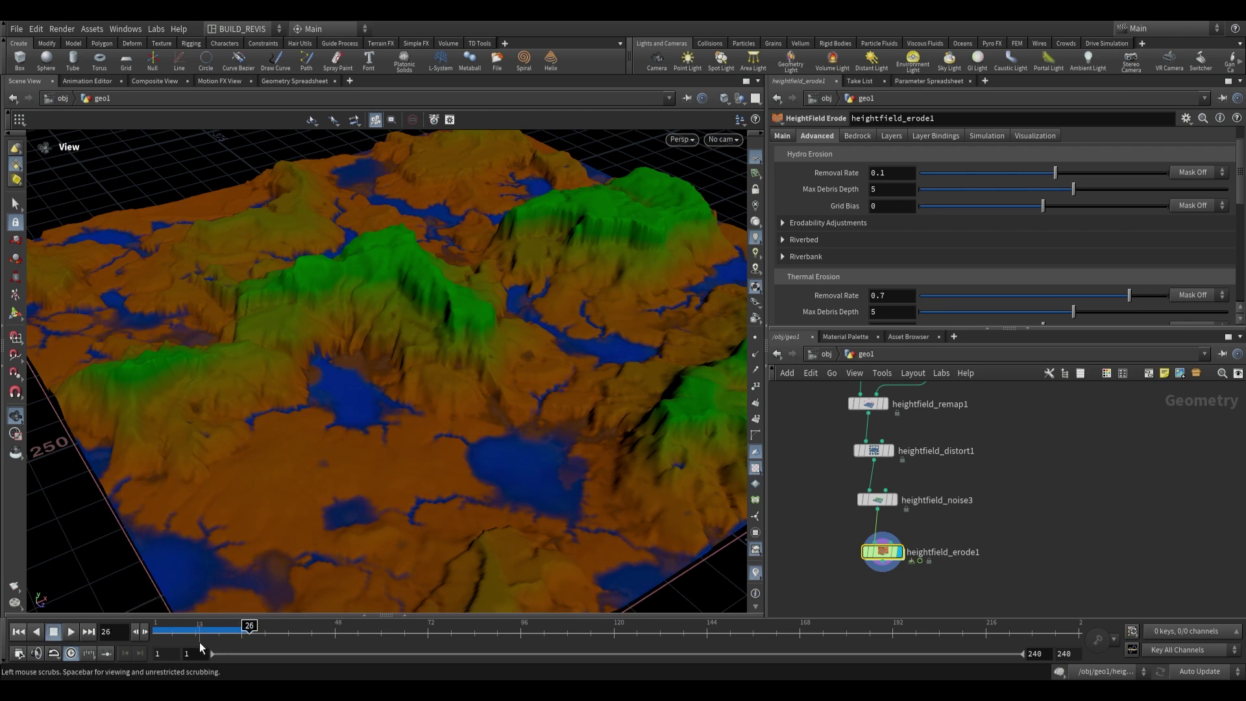
- Scrub through the last simulated frames while examining the eroded terrain, and return the timeline to frame 1
drag(376, 370, 440, 454)
drag(248, 628, 240, 628)
drag(481, 506, 376, 449)
mouse_move(235, 625)
mouse_down()
mouse_move(171, 625)
mouse_move(237, 625)
mouse_up()
drag(390, 467, 734, 338)
key(ctrl+Up)
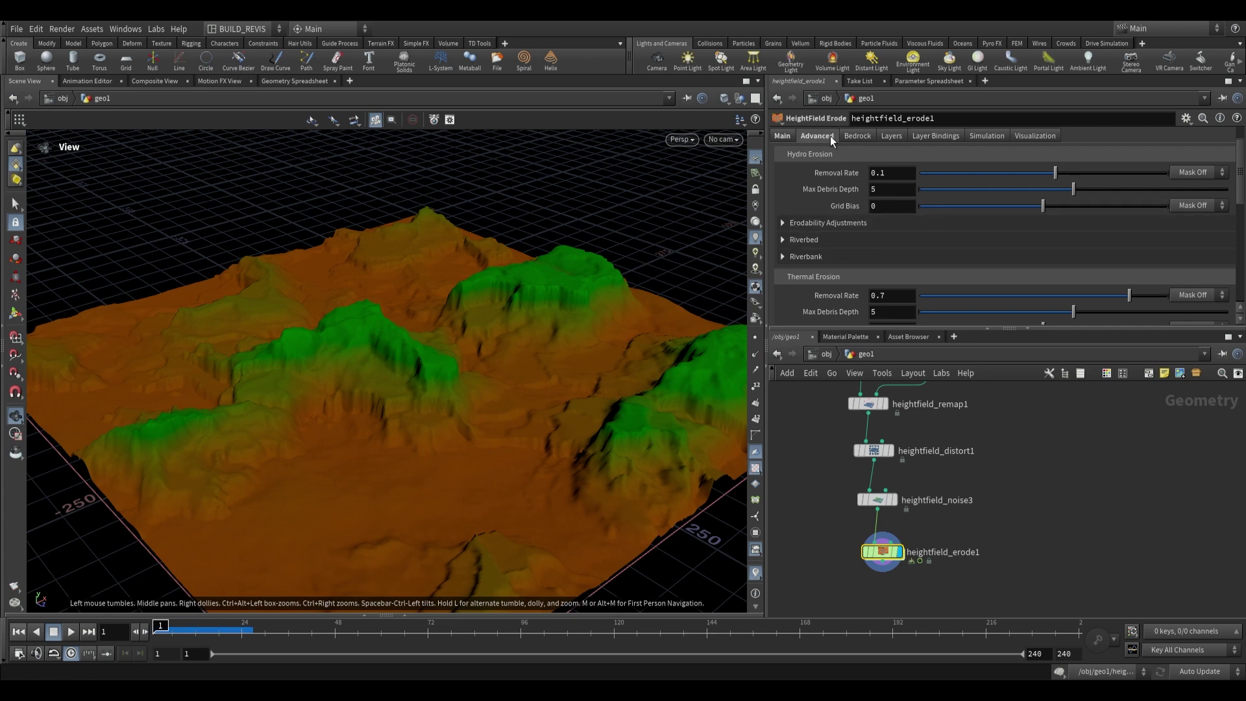
- Expand the Erodability Adjustments of the hydro erosion and set Ramp-up Iterations to 0
click(782, 223)
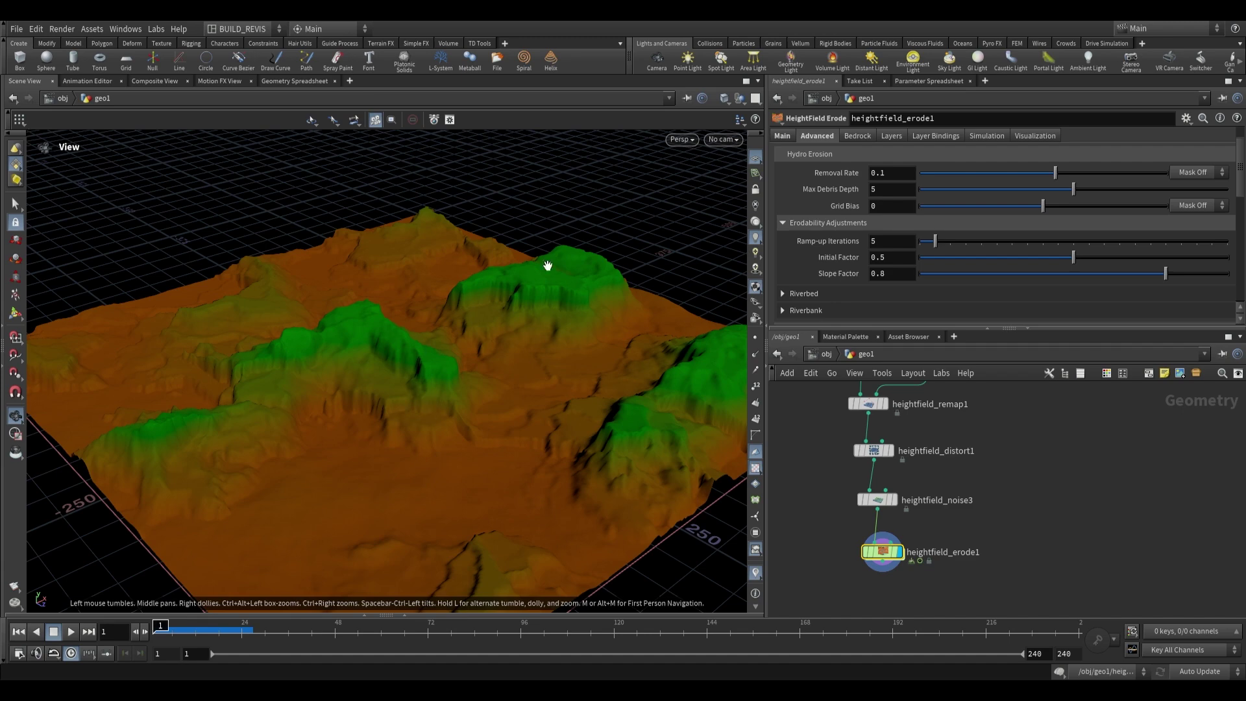
click(890, 240)
drag(418, 347, 481, 388)
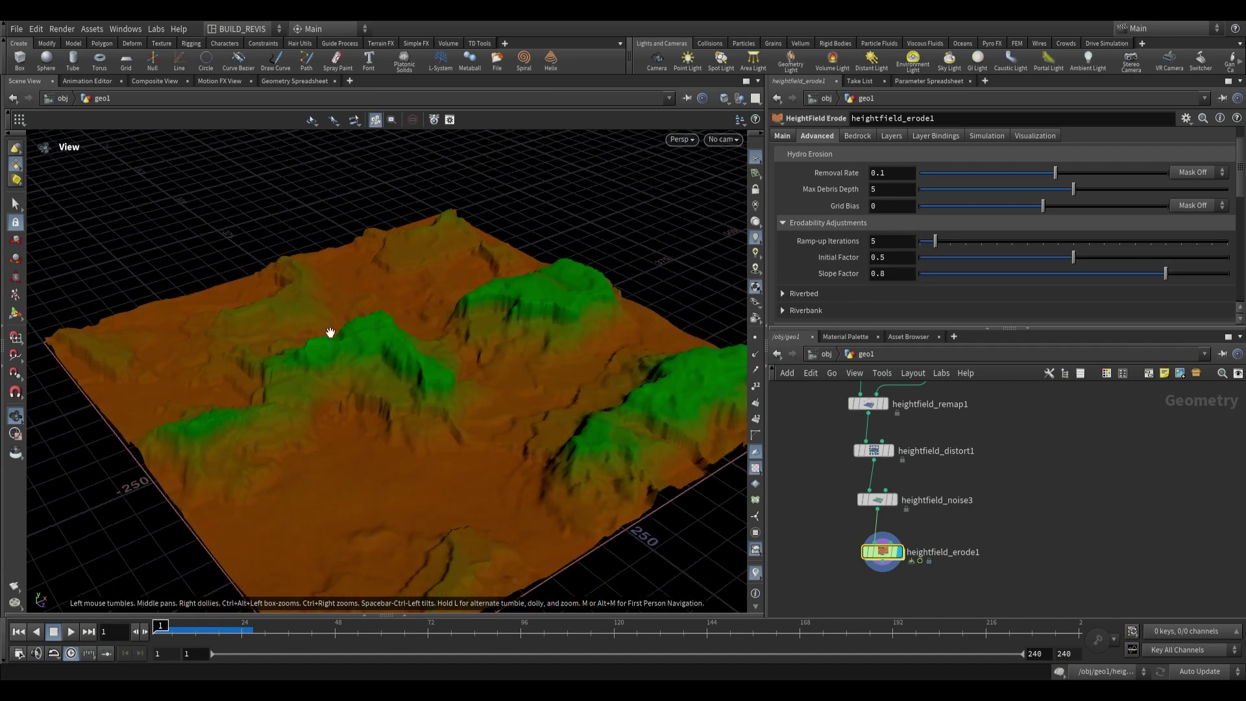
drag(316, 475, 403, 336)
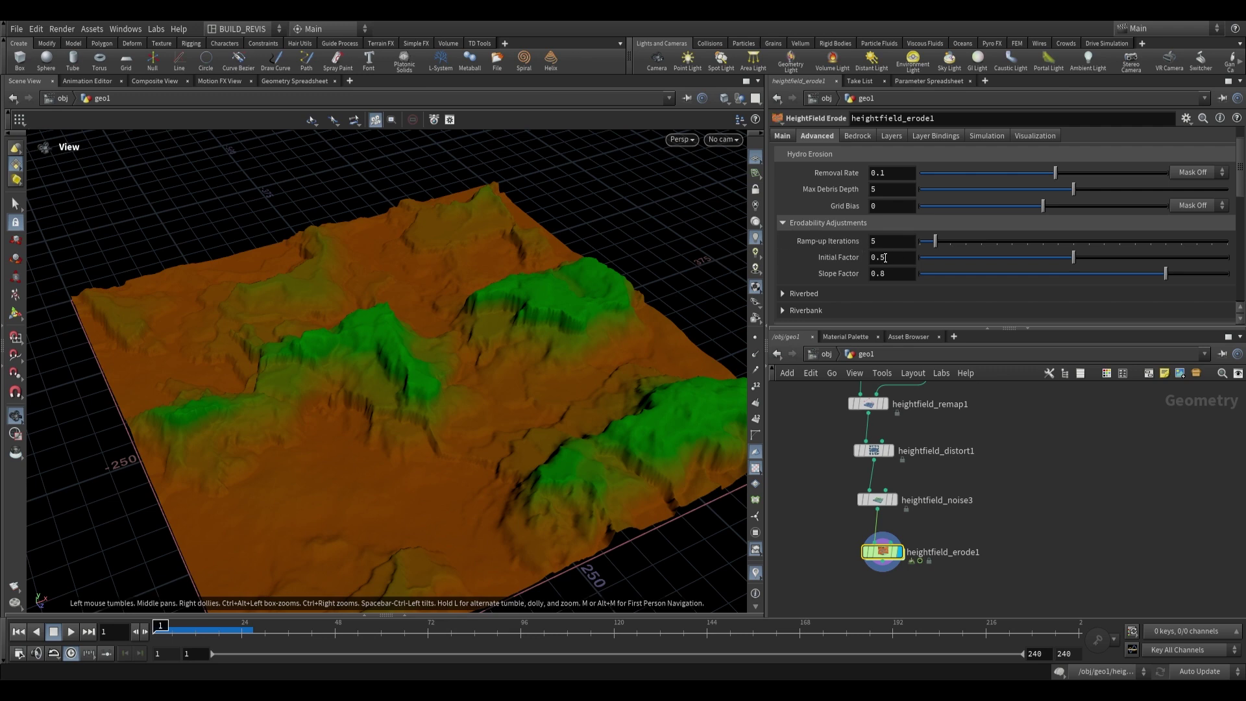
text(0)
key(Return)
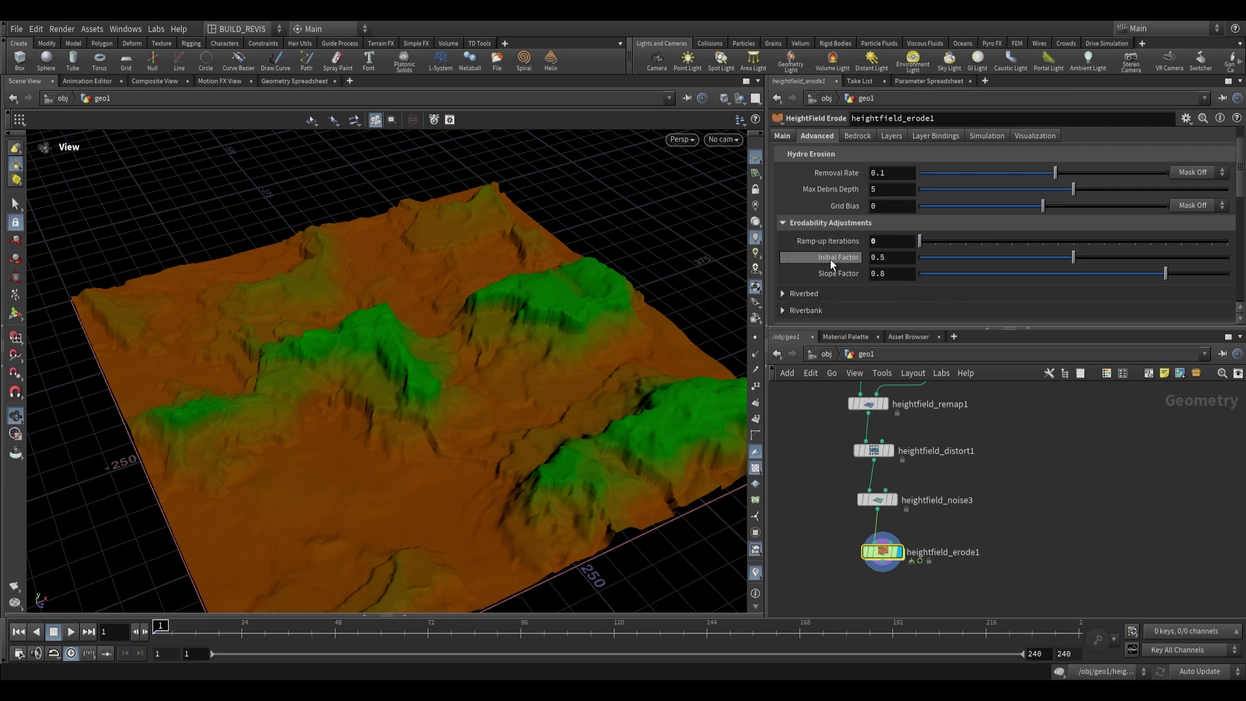
- In the Erodability Adjustments, set Initial Factor to 1 and Slope Factor to 0
click(880, 258)
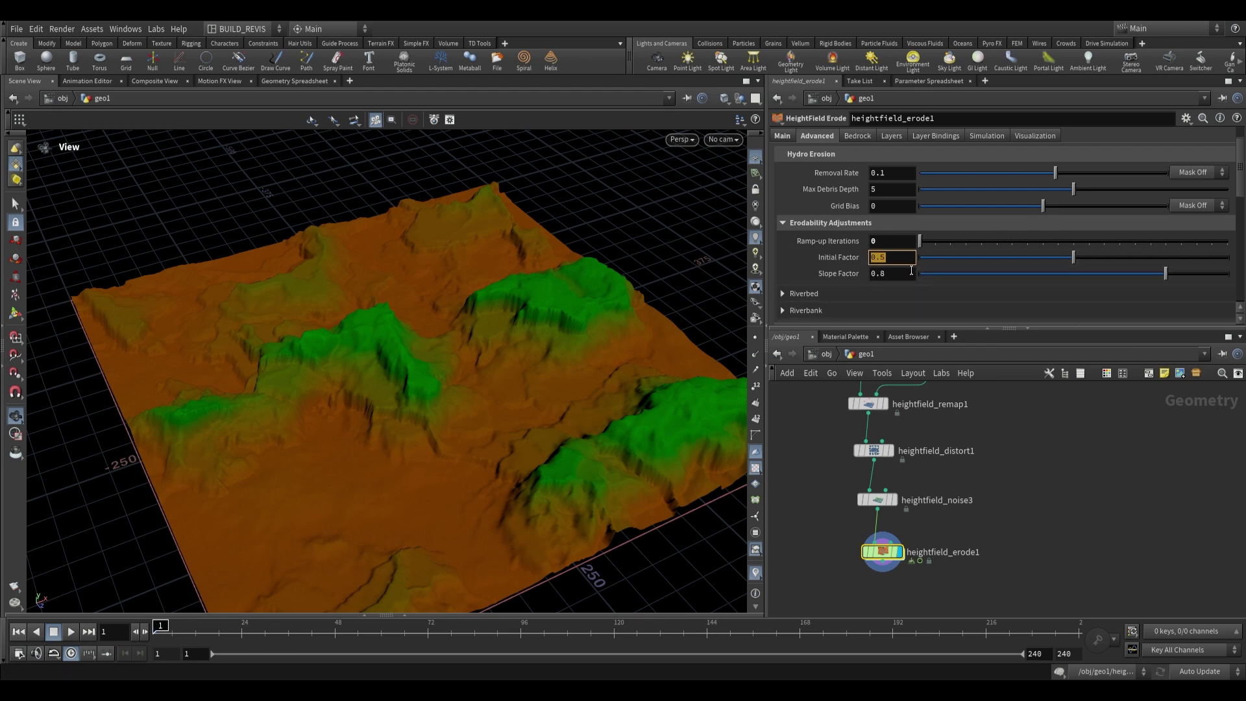
text(1)
key(Return)
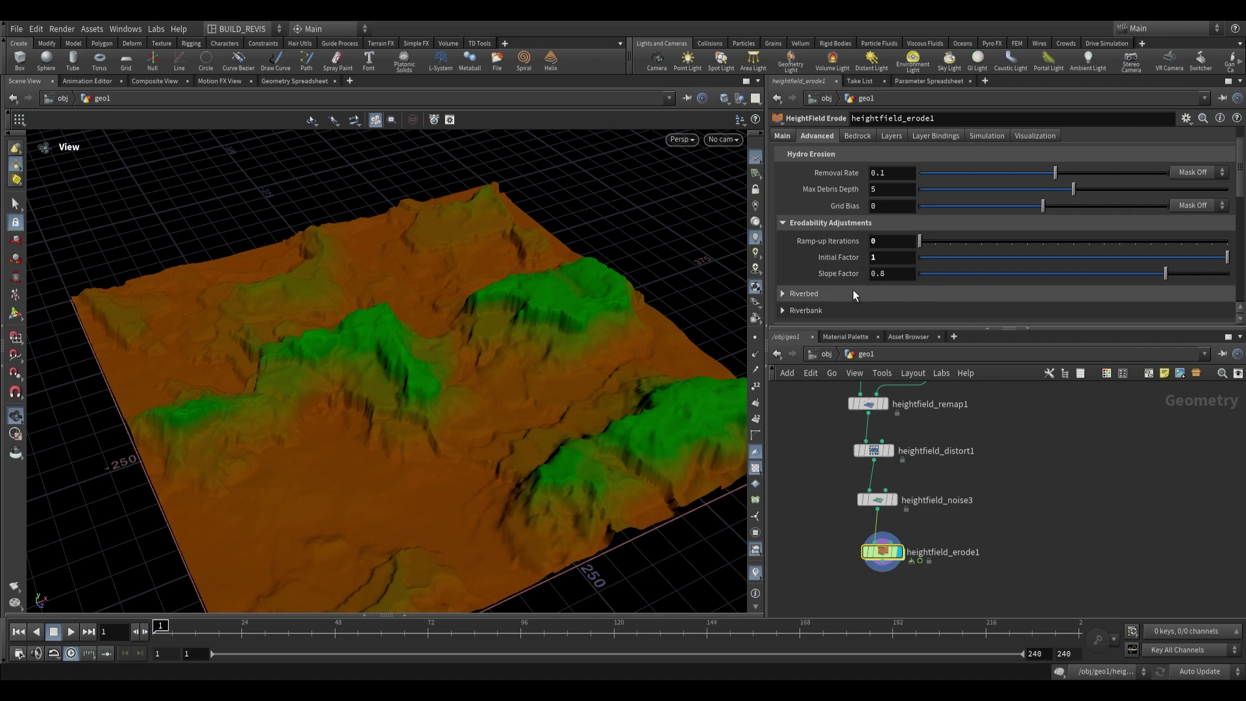
drag(531, 431, 474, 329)
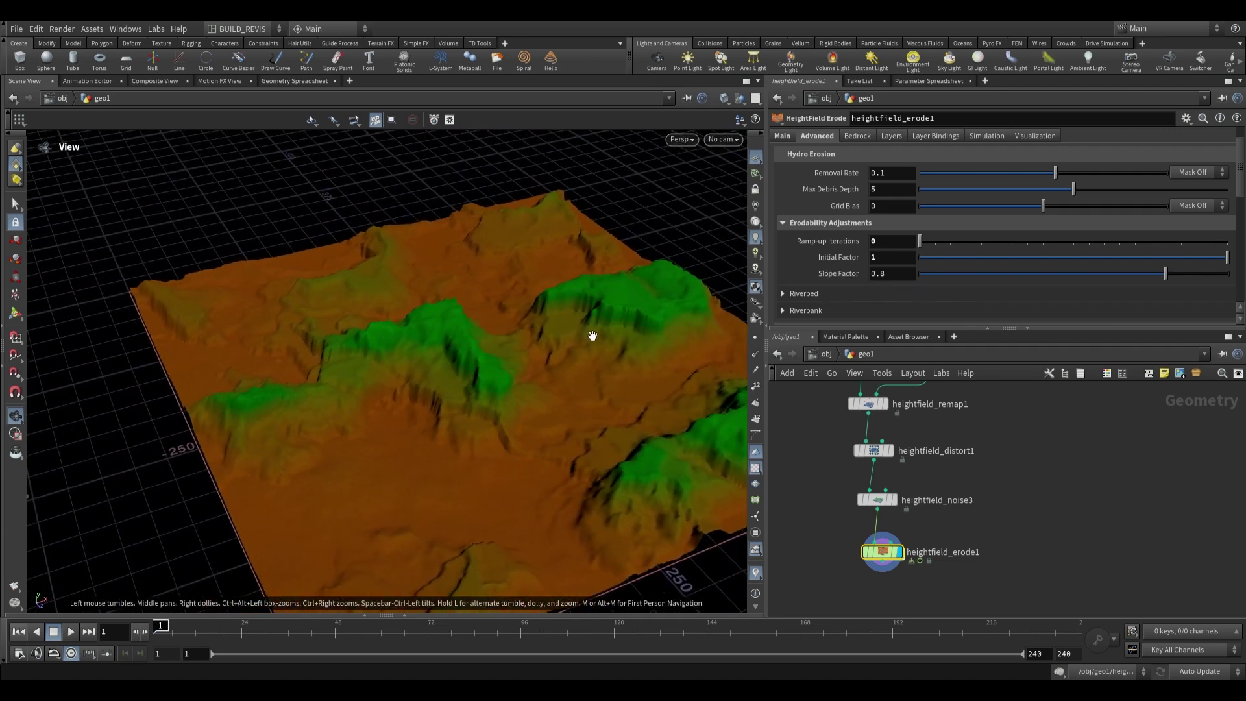
drag(891, 273, 857, 273)
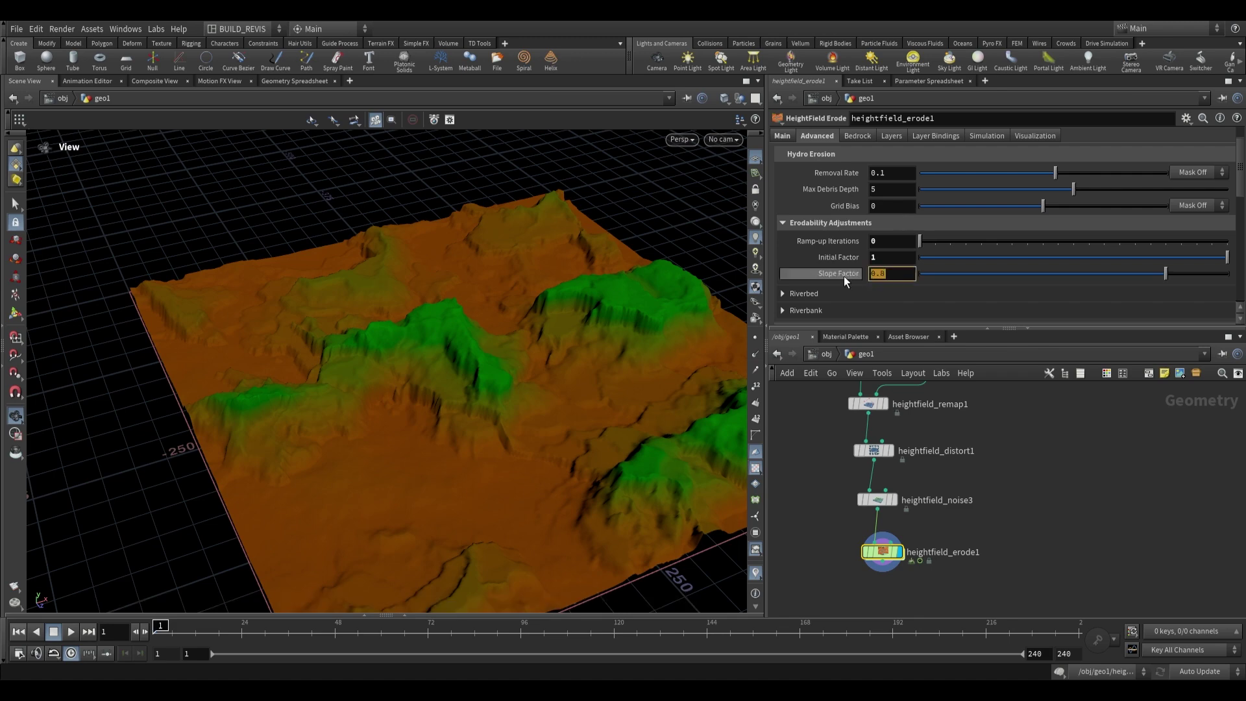
text(0)
key(Return)
drag(434, 392, 372, 383)
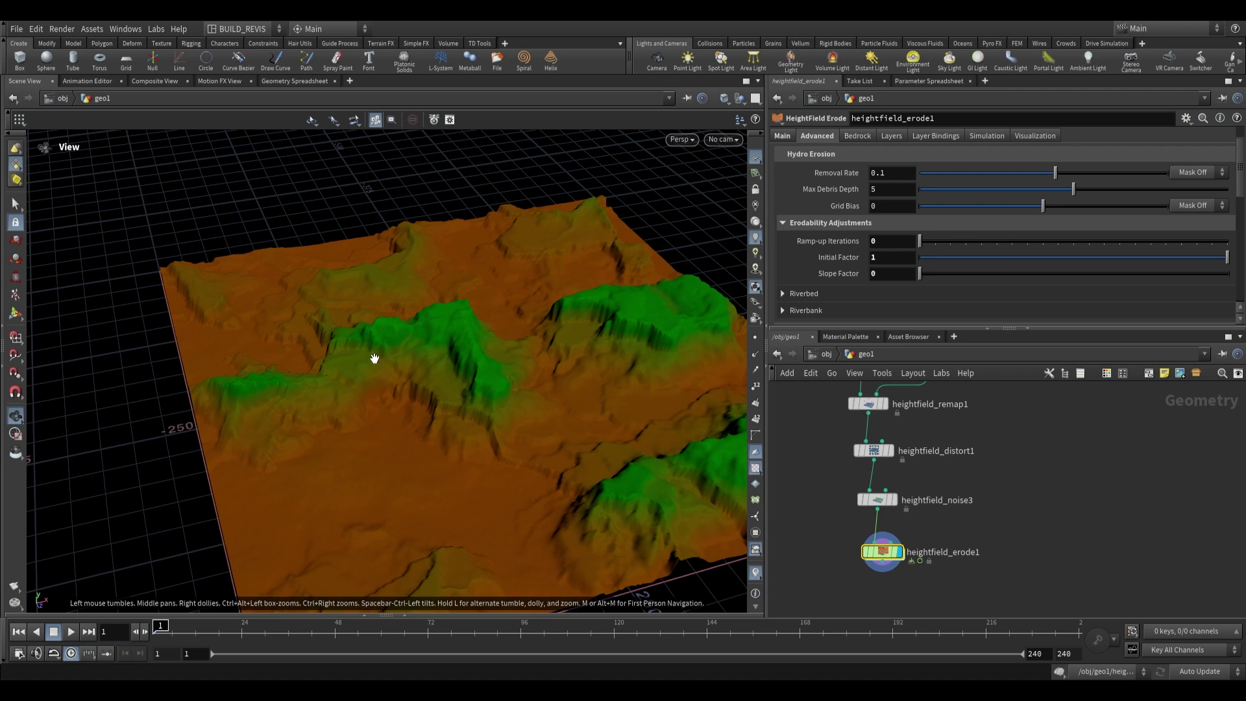
- Expand the Riverbed settings of the hydro erosion and set Sediment Capacity to 20
scroll(843, 245, down, 2)
click(812, 243)
scroll(808, 247, down, 1)
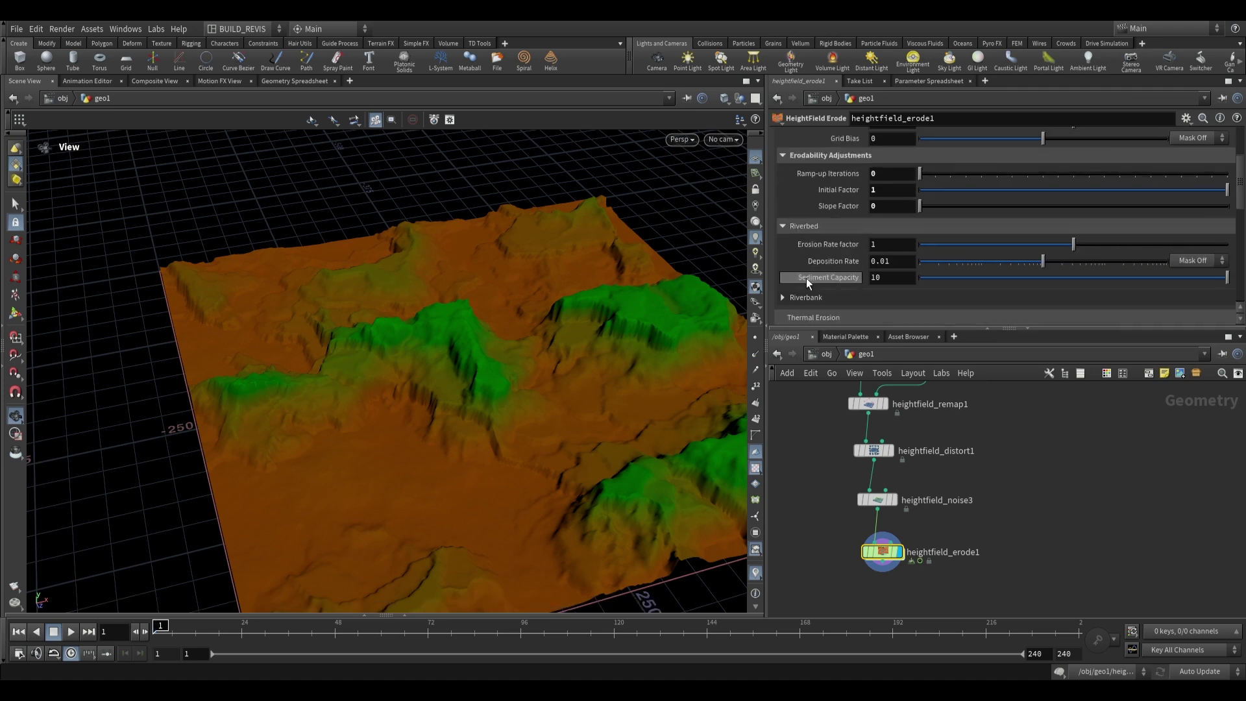
click(893, 278)
text(20)
key(Return)
- Play the erosion simulation with the adjusted hydro settings, stop it, and scrub back to frame 1 while examining the terrain
drag(549, 342, 574, 360)
drag(770, 316, 383, 383)
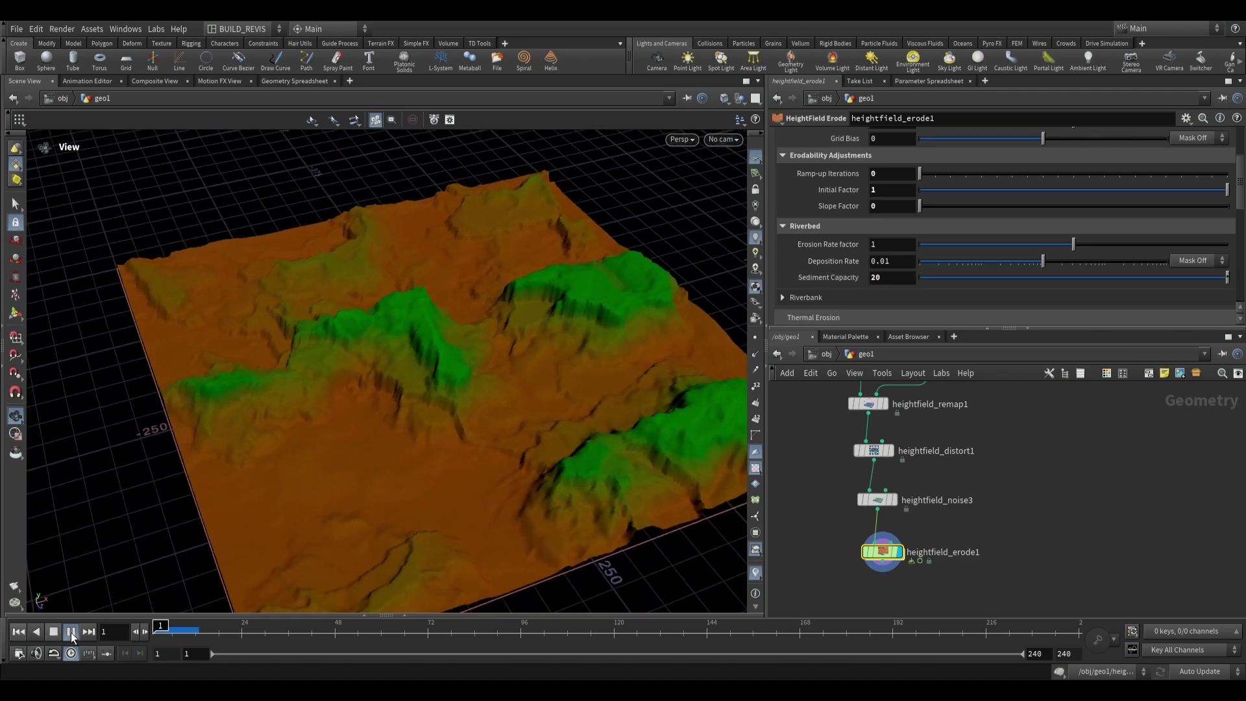
click(71, 633)
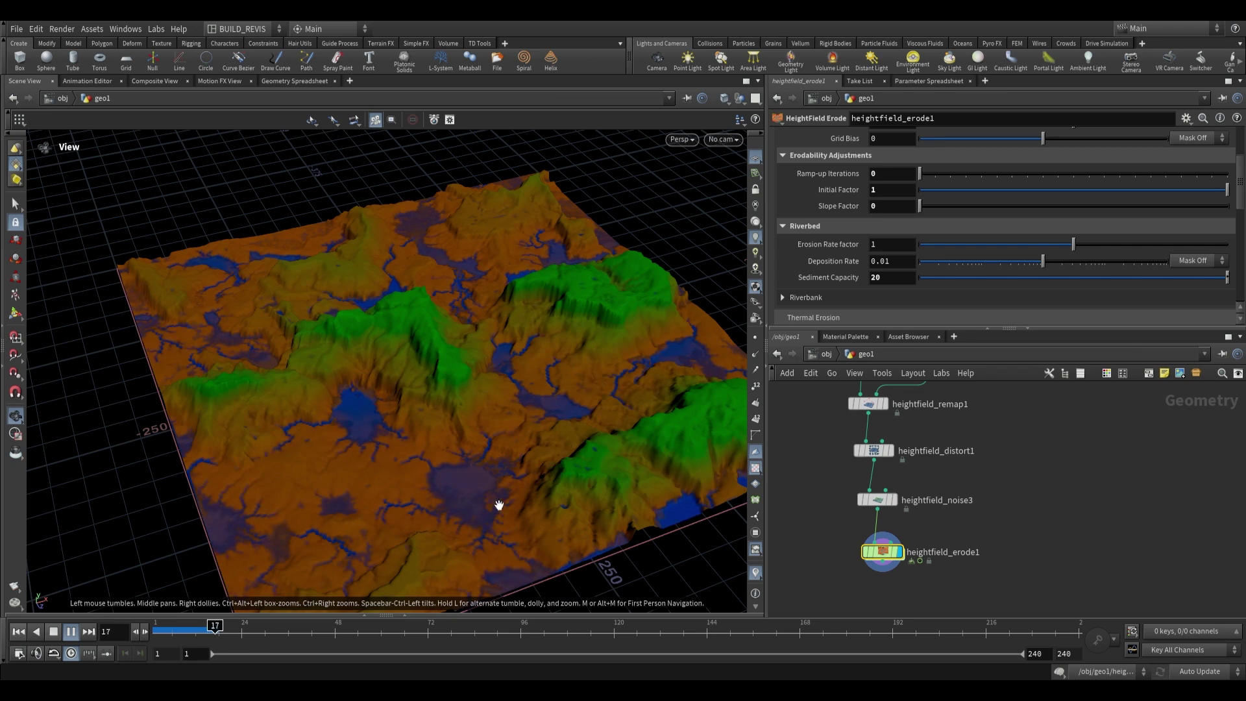
click(54, 635)
drag(428, 525, 363, 494)
drag(249, 625, 109, 621)
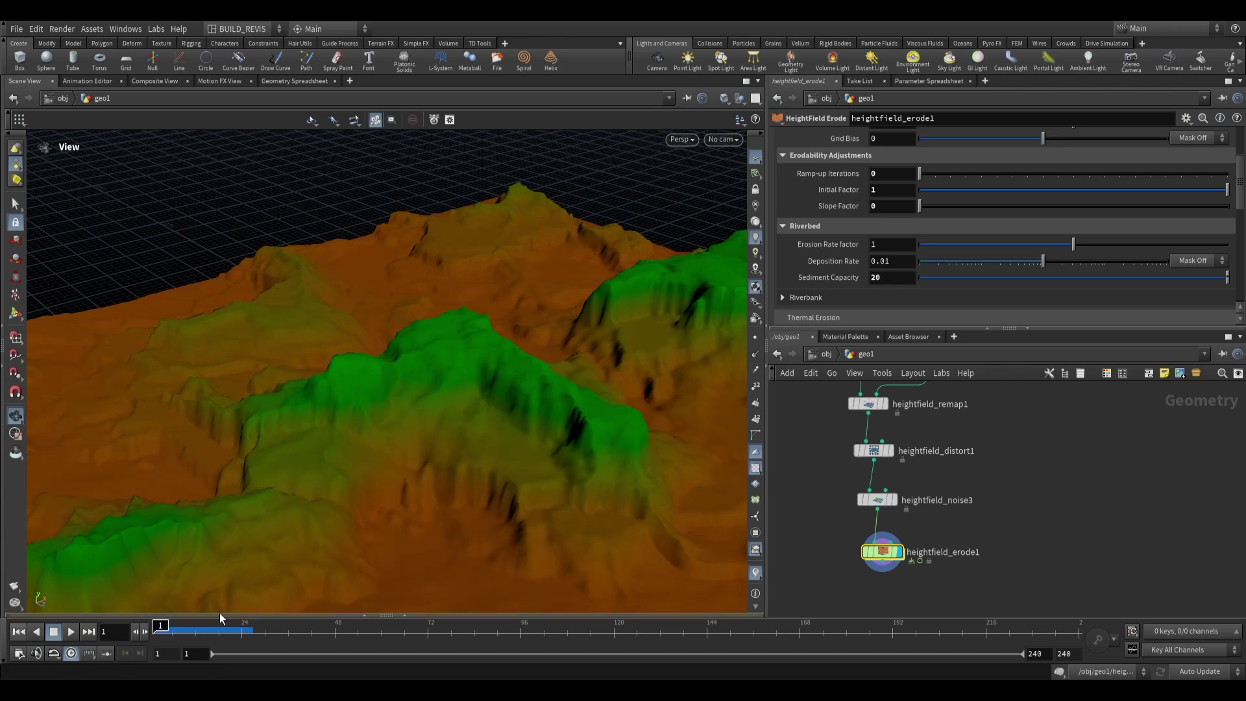
- Set the Thermal Erodability in the erode node's main settings to 1
scroll(898, 239, up, 3)
drag(464, 356, 474, 331)
click(789, 172)
scroll(843, 225, down, 2)
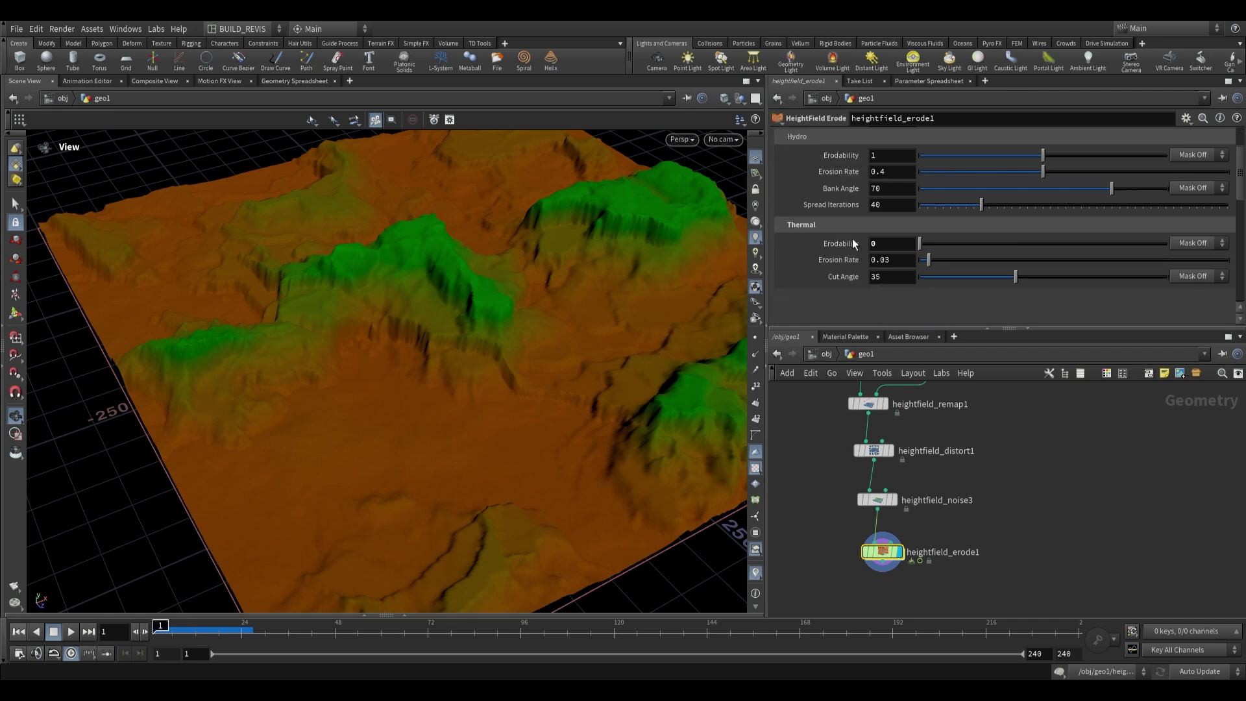
text(1)
key(Return)
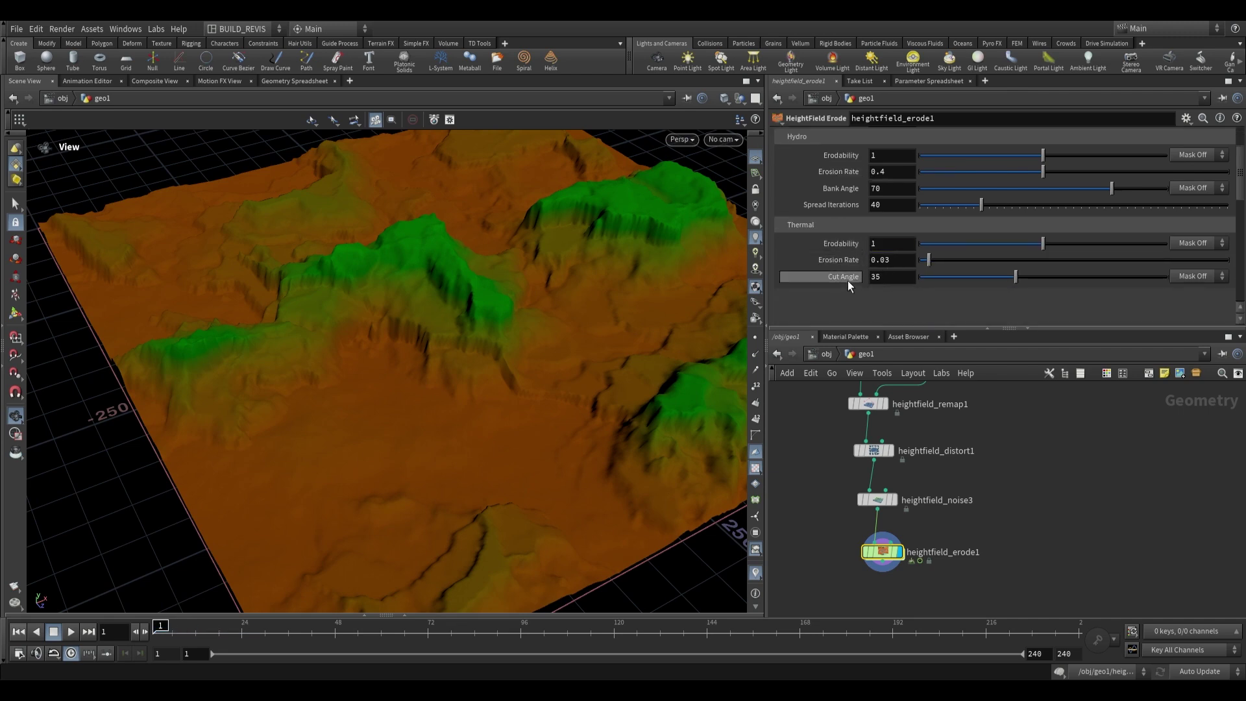
- Play the combined hydro and thermal erosion to frame 26, stop it, and turn off the erode node's elevation colour visualization
drag(445, 342, 210, 600)
click(71, 632)
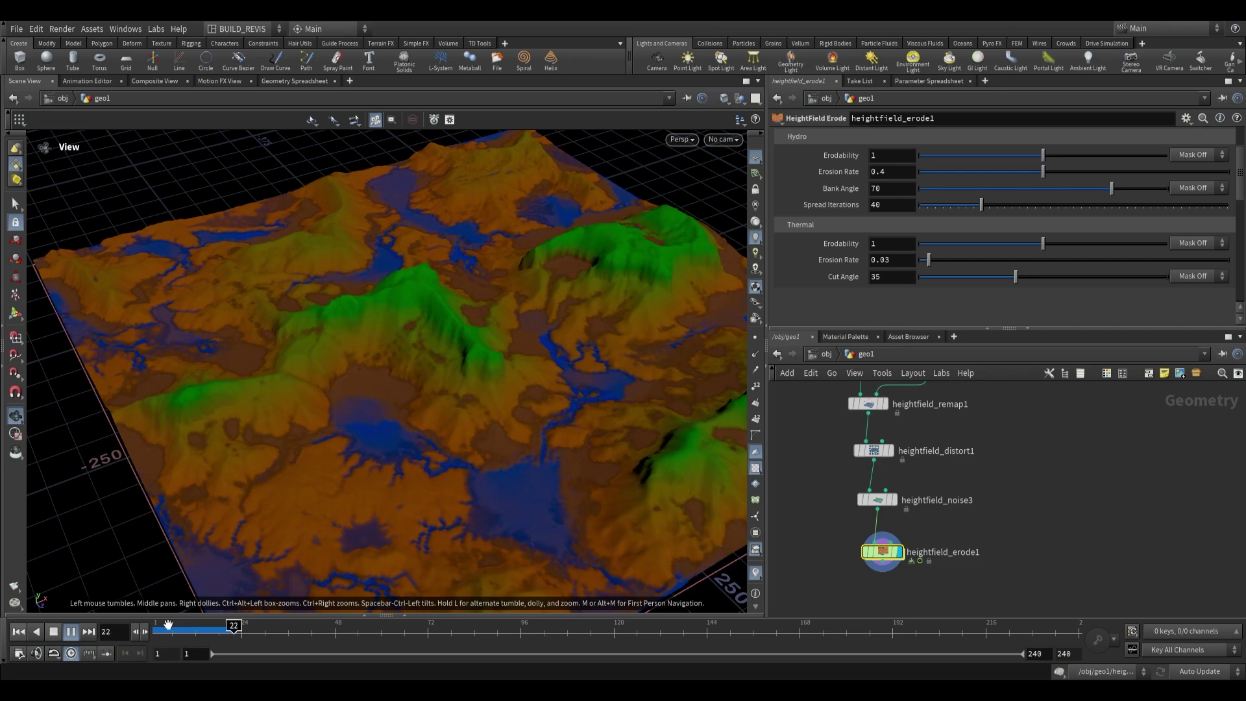
drag(370, 362, 442, 333)
key(Escape)
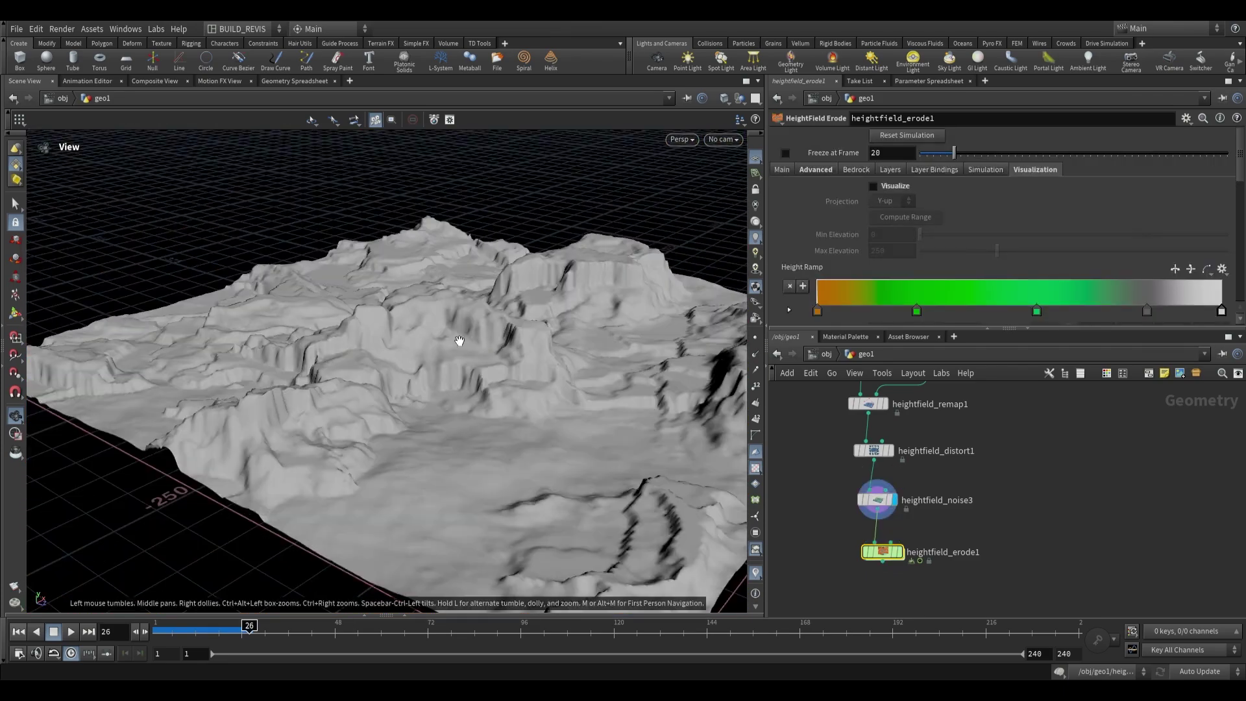
- Compare the plain terrain at heightfield_noise3 with the erode node's result at frame 20, keeping the erode node displayed
drag(459, 340, 523, 430)
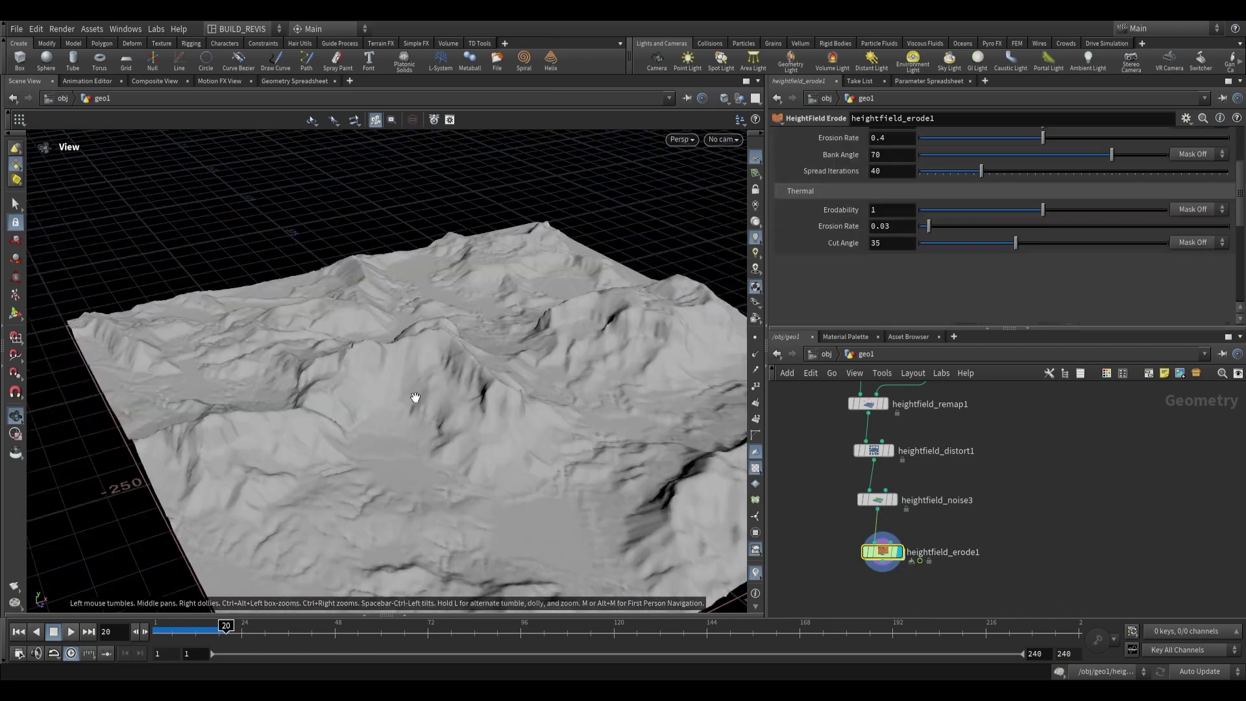
drag(411, 398, 486, 406)
click(900, 552)
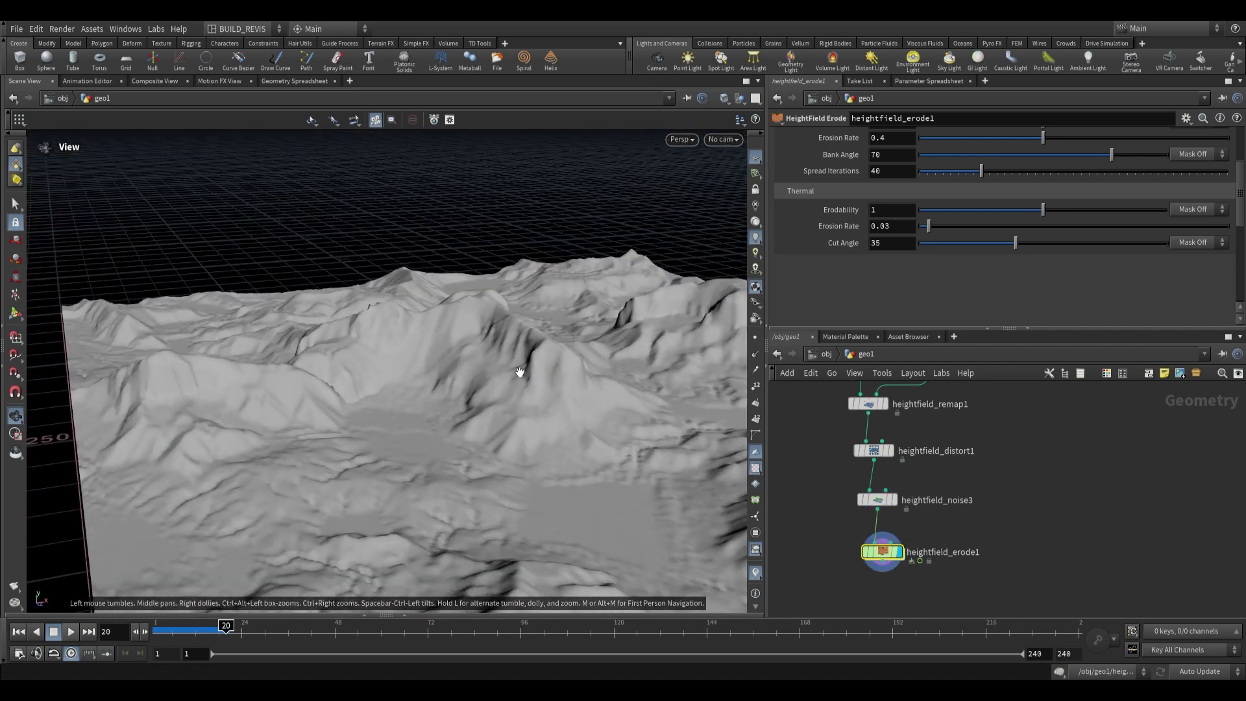
scroll(843, 266, up, 2)
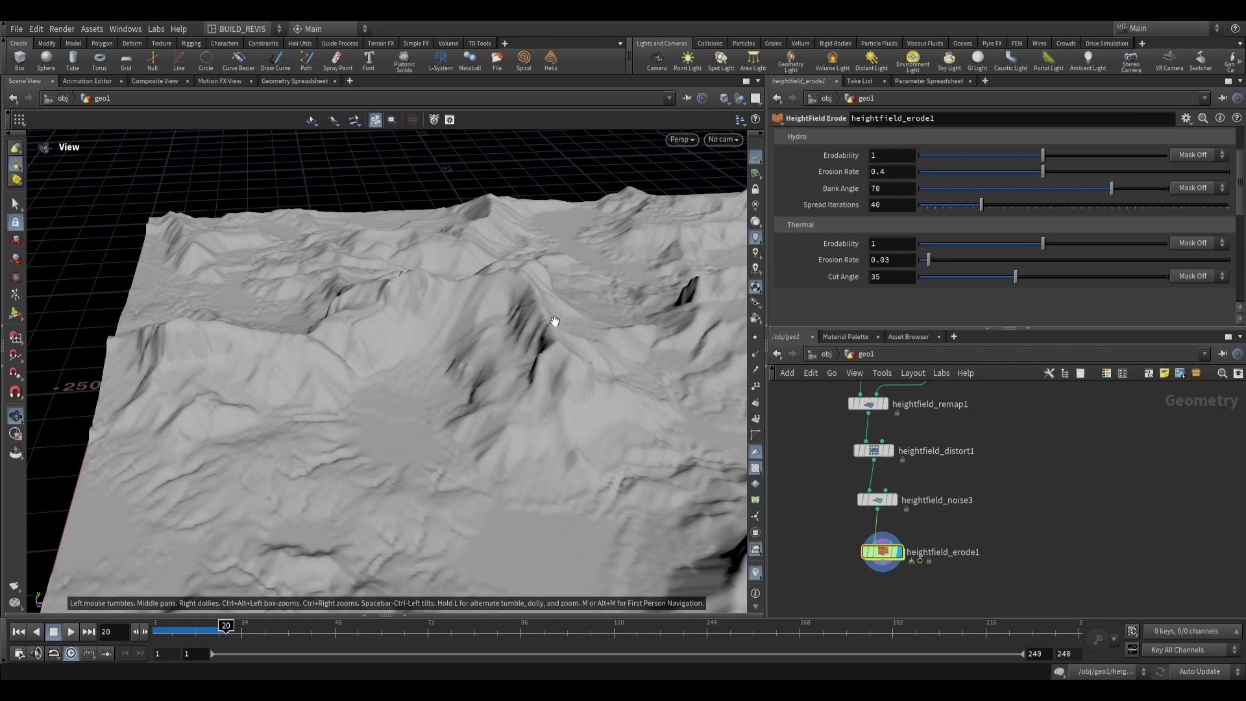
- Try a thermal Cut Angle of 75 on the erode node and replay the simulation from frame 1 while examining the terrain
scroll(559, 357, up, 3)
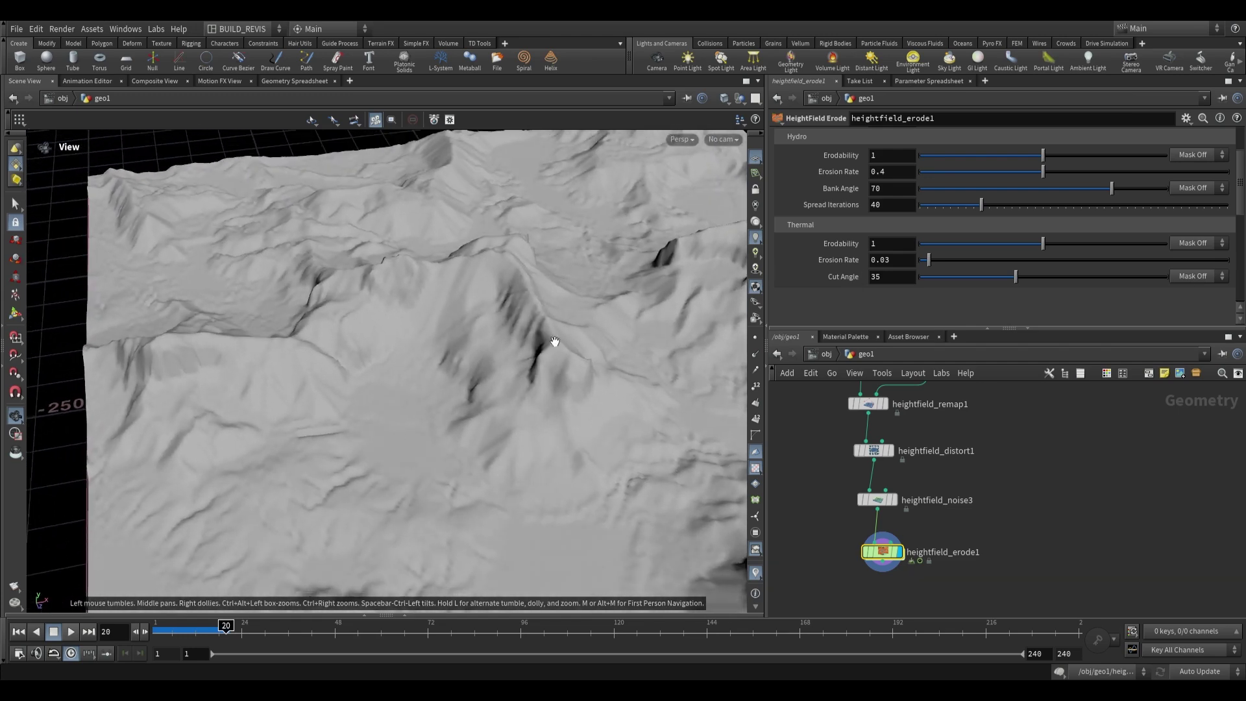
click(900, 276)
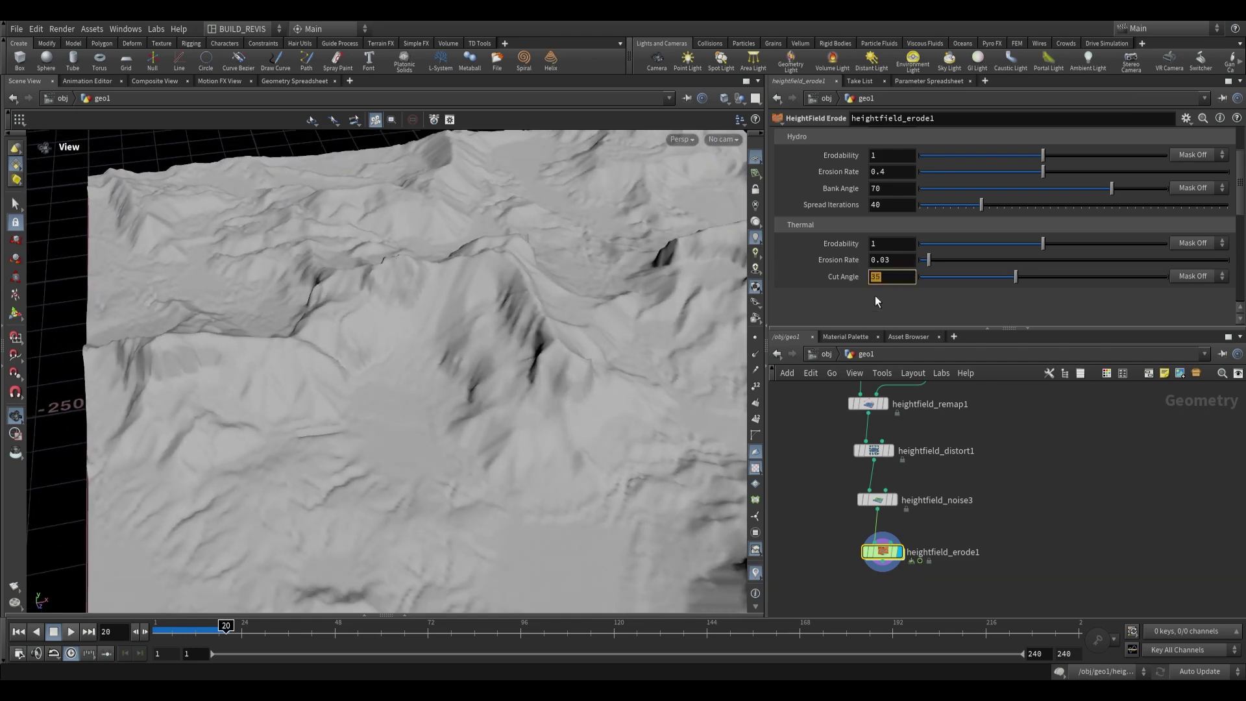
text(75)
key(Return)
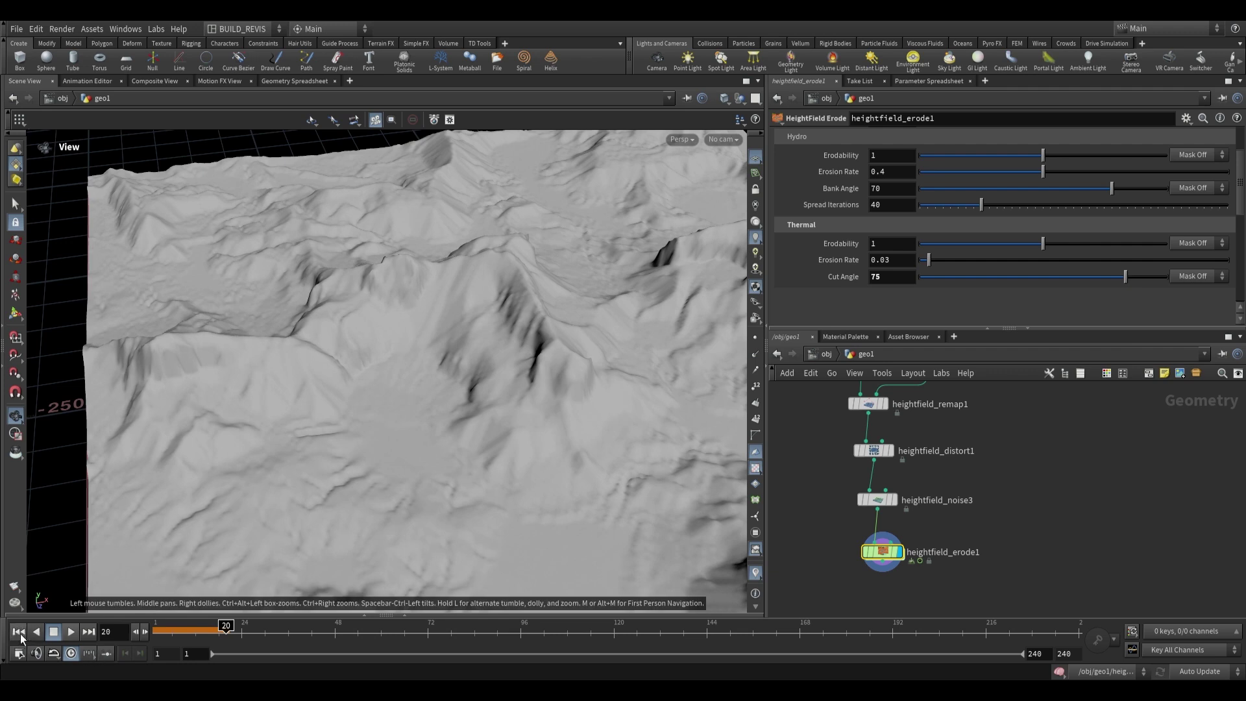
click(19, 632)
click(70, 632)
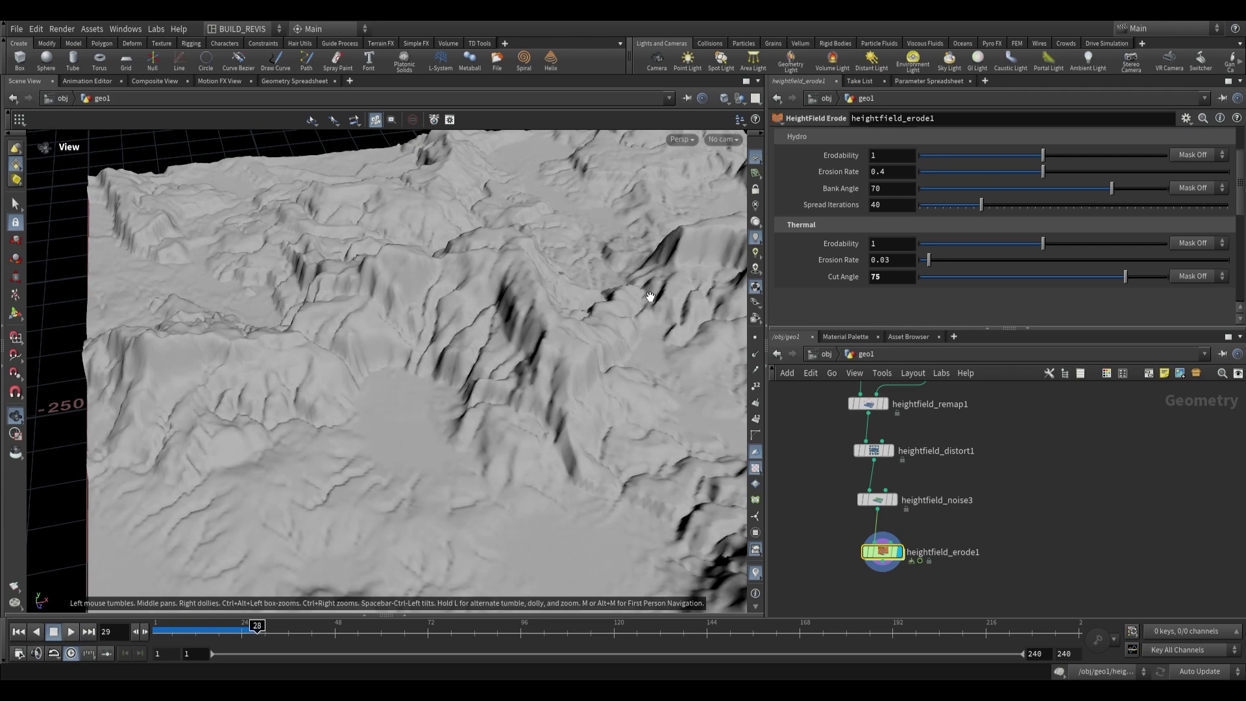
drag(650, 297, 428, 398)
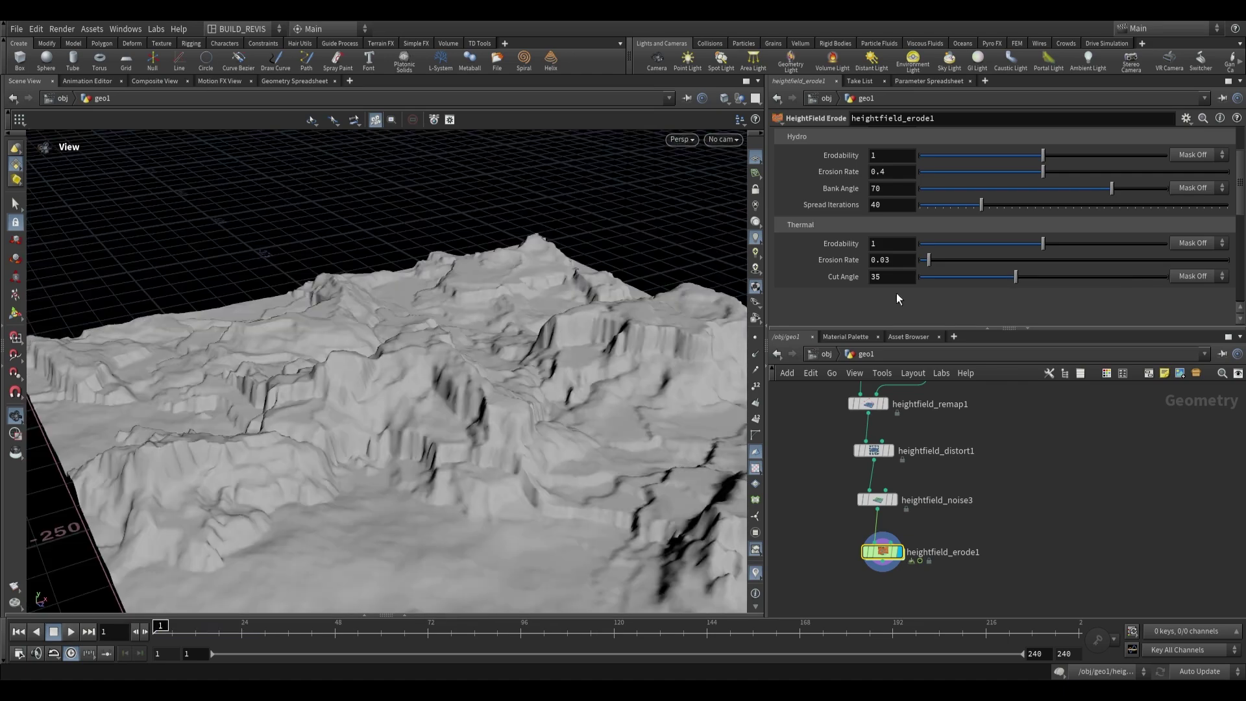
- Set the thermal Cut Angle to 55, replay the erosion from the start, and scrub back to frame 24
drag(890, 277, 814, 265)
text(55)
key(Return)
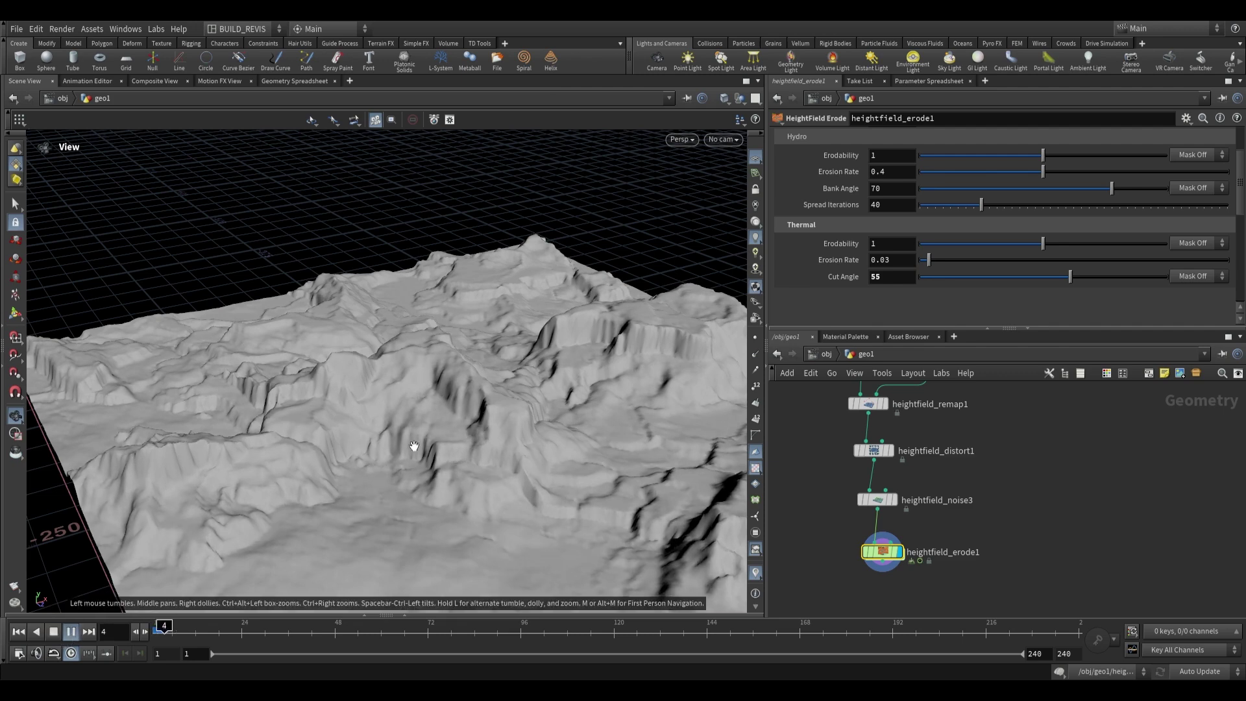
drag(442, 459, 413, 462)
drag(271, 632, 240, 641)
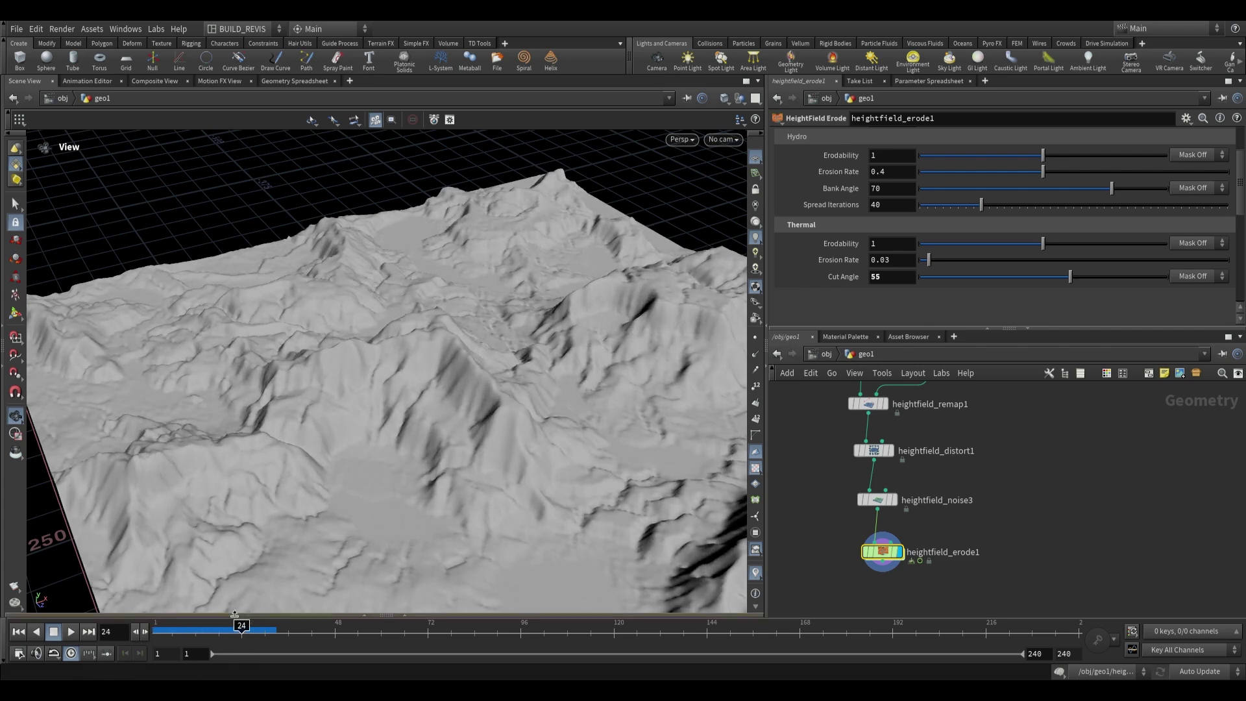
- Freeze the erode node's output at frame 24 and scrub the timeline to check the held terrain
scroll(827, 225, up, 3)
click(822, 151)
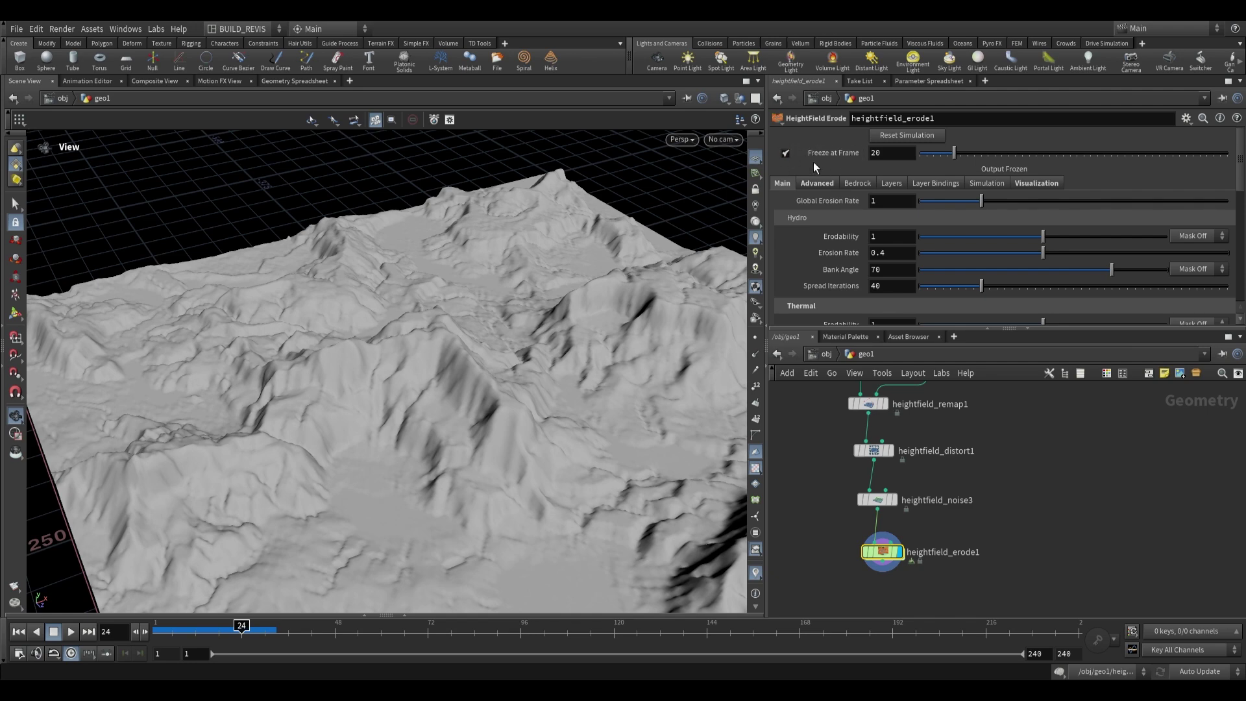
double_click(890, 153)
text(24)
key(Return)
drag(447, 629, 376, 576)
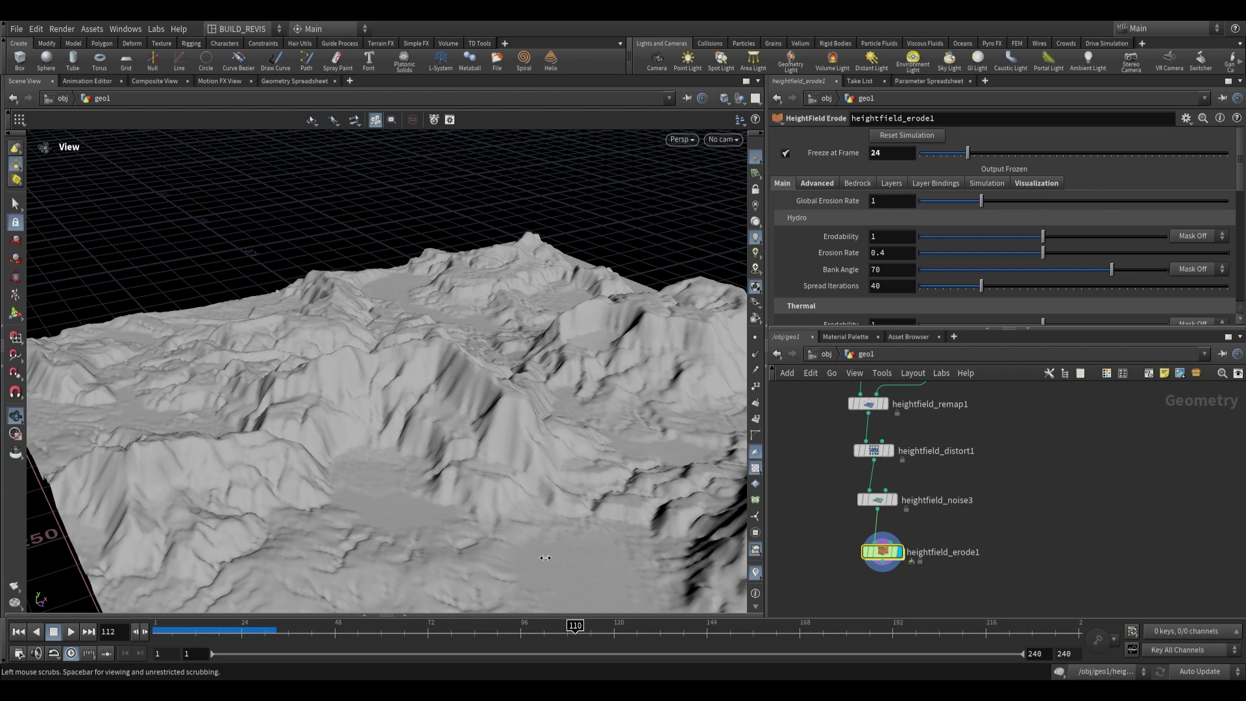
drag(704, 549, 462, 389)
middle_drag(882, 604, 878, 539)
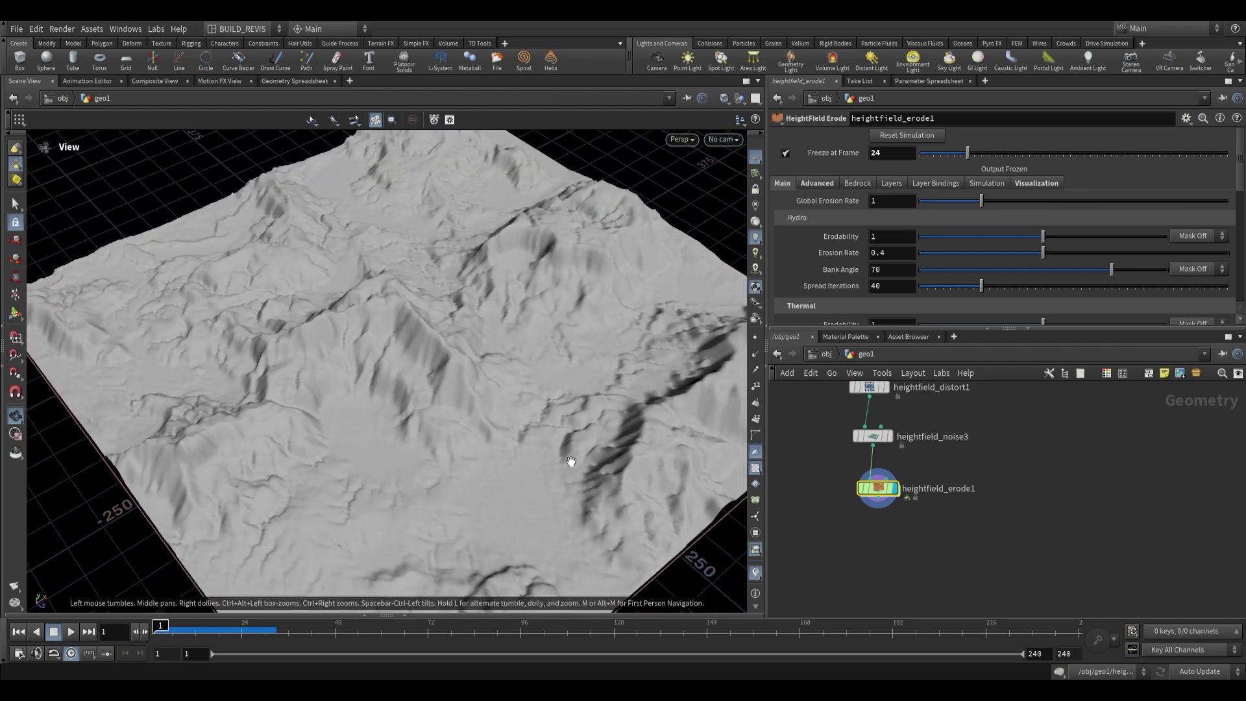
drag(569, 445, 874, 403)
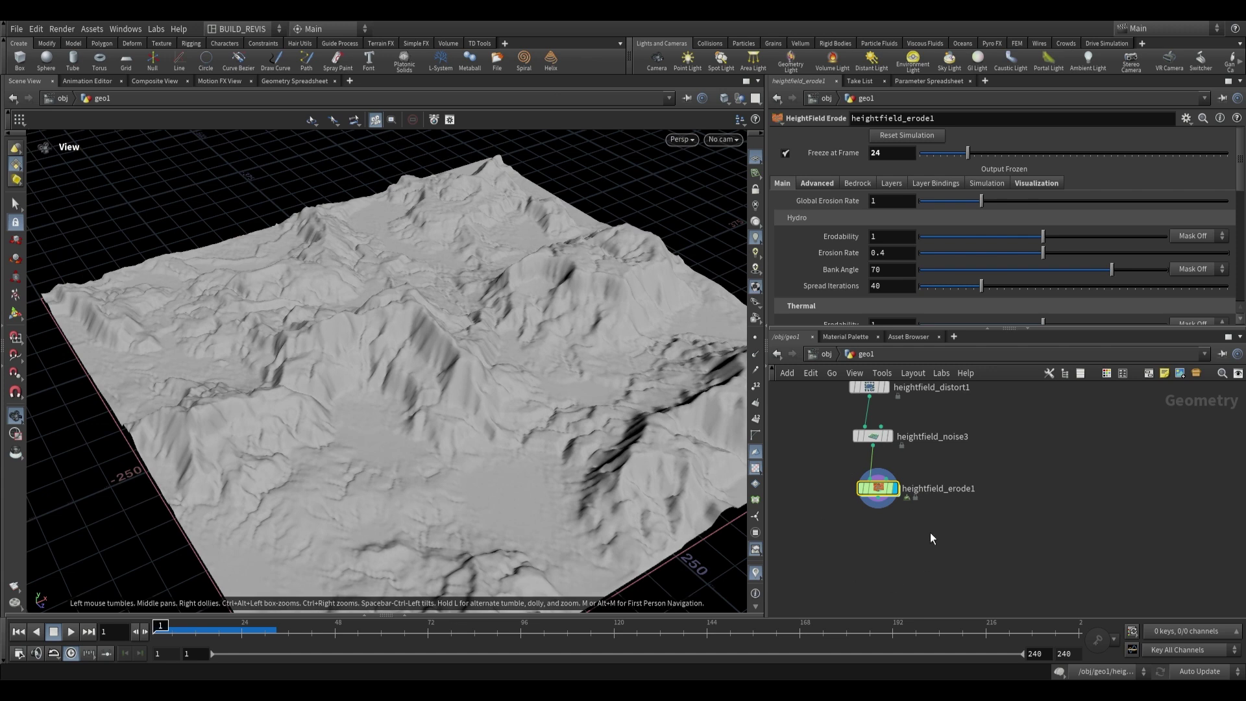
scroll(915, 551, up, 2)
middle_drag(888, 468, 889, 462)
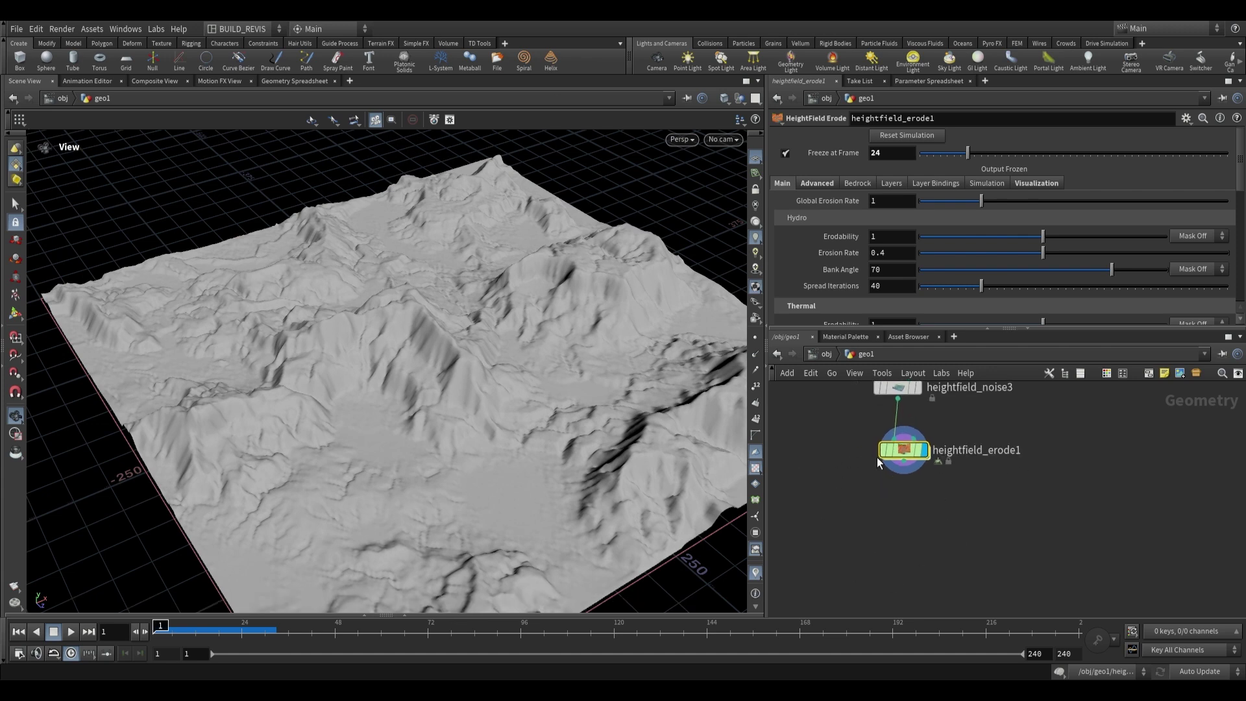
scroll(920, 528, down, 5)
scroll(877, 492, up, 3)
middle_drag(929, 523, 932, 495)
scroll(932, 497, up, 4)
middle_drag(959, 579, 942, 472)
mouse_move(915, 444)
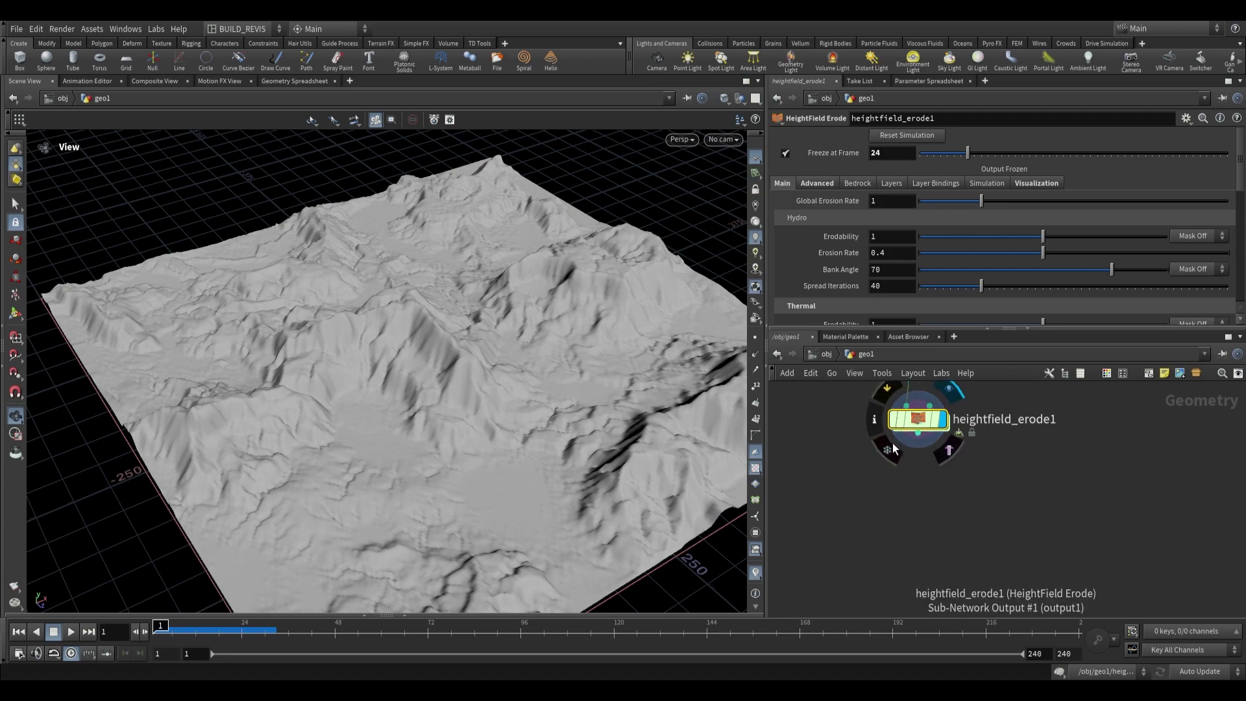
drag(620, 564, 494, 447)
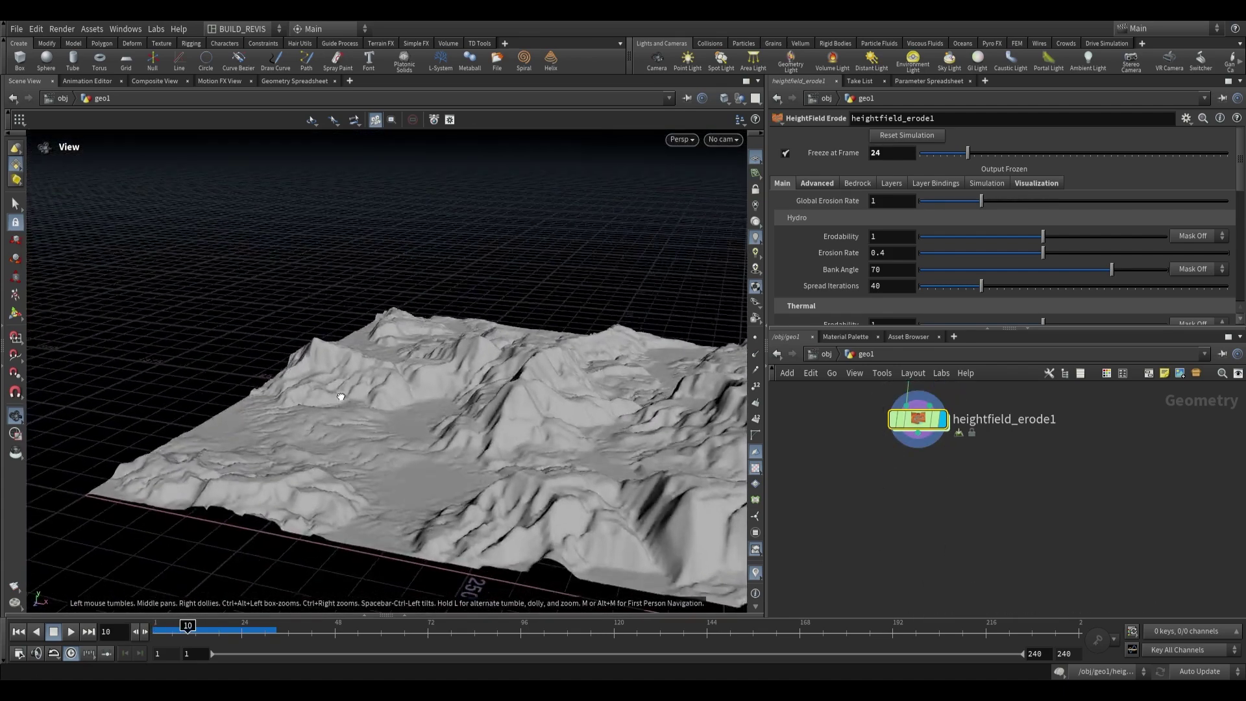
- Turn the erode node's elevation and layer colour visualization back on and view the coloured terrain
click(1040, 186)
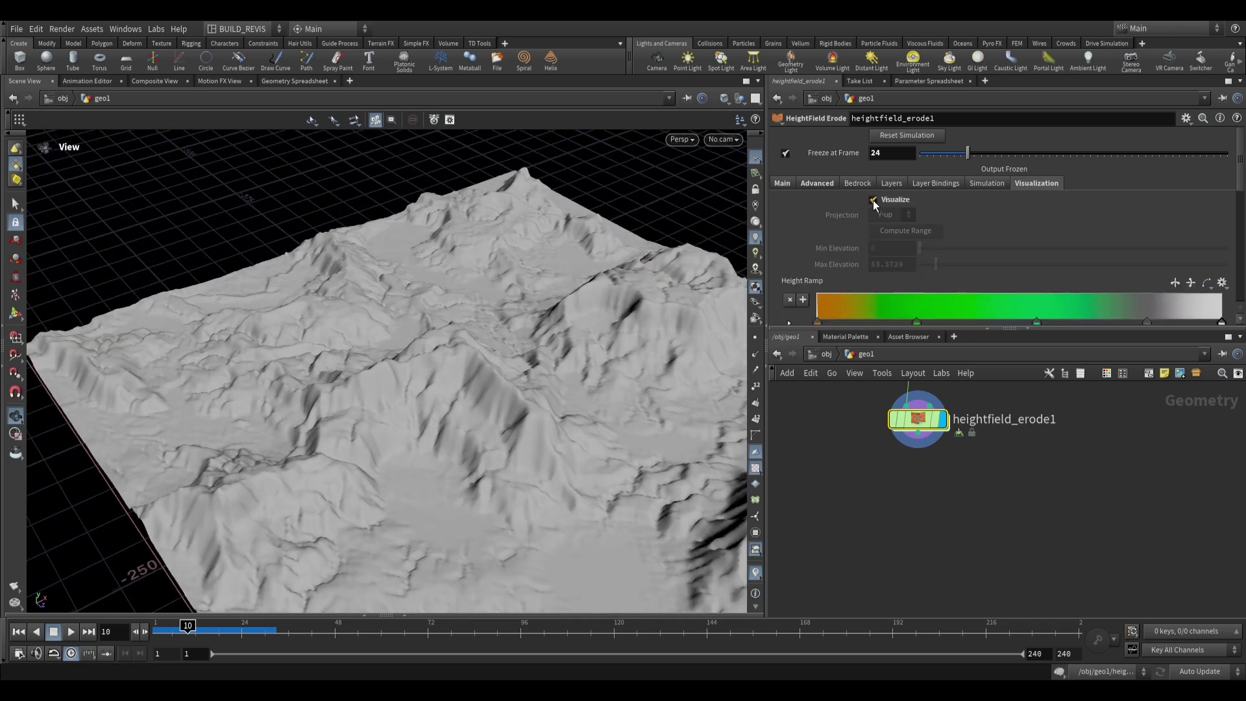
click(874, 201)
drag(483, 484, 415, 448)
- Try a purple visualization colour for the debris layer, with red 0.3 and green 0, and examine the debris areas up close
scroll(895, 261, down, 6)
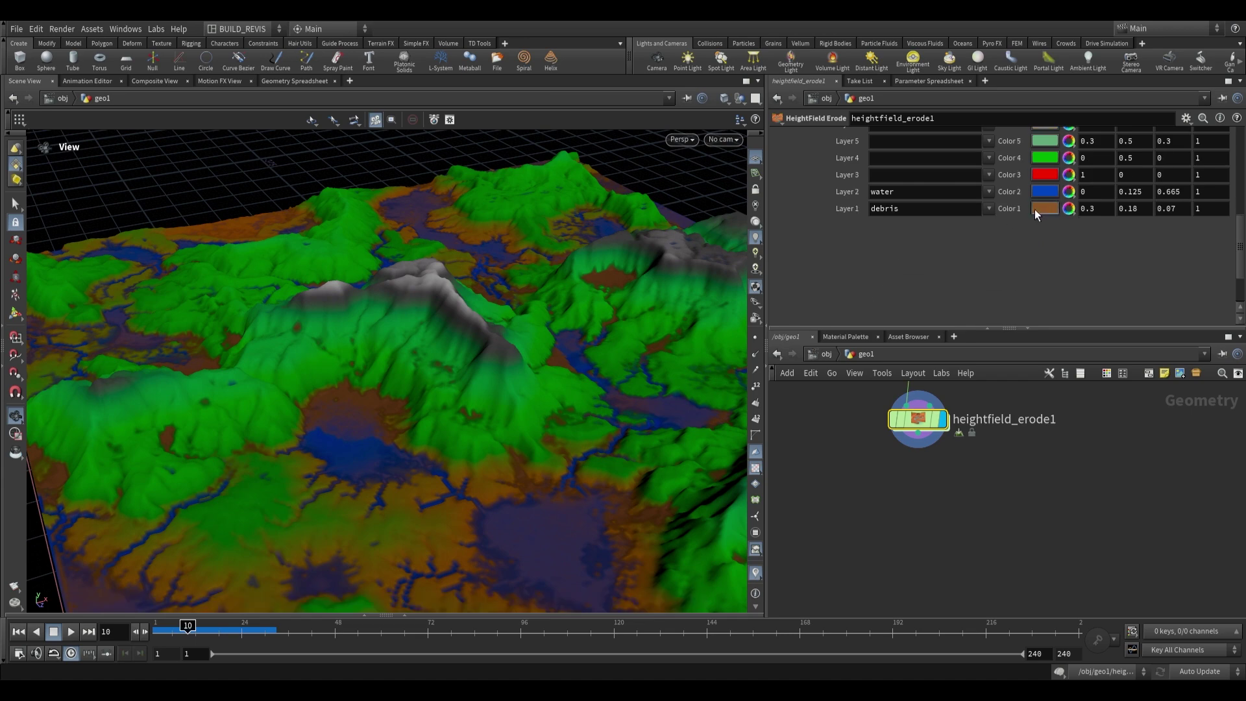
click(1034, 209)
drag(915, 200, 930, 222)
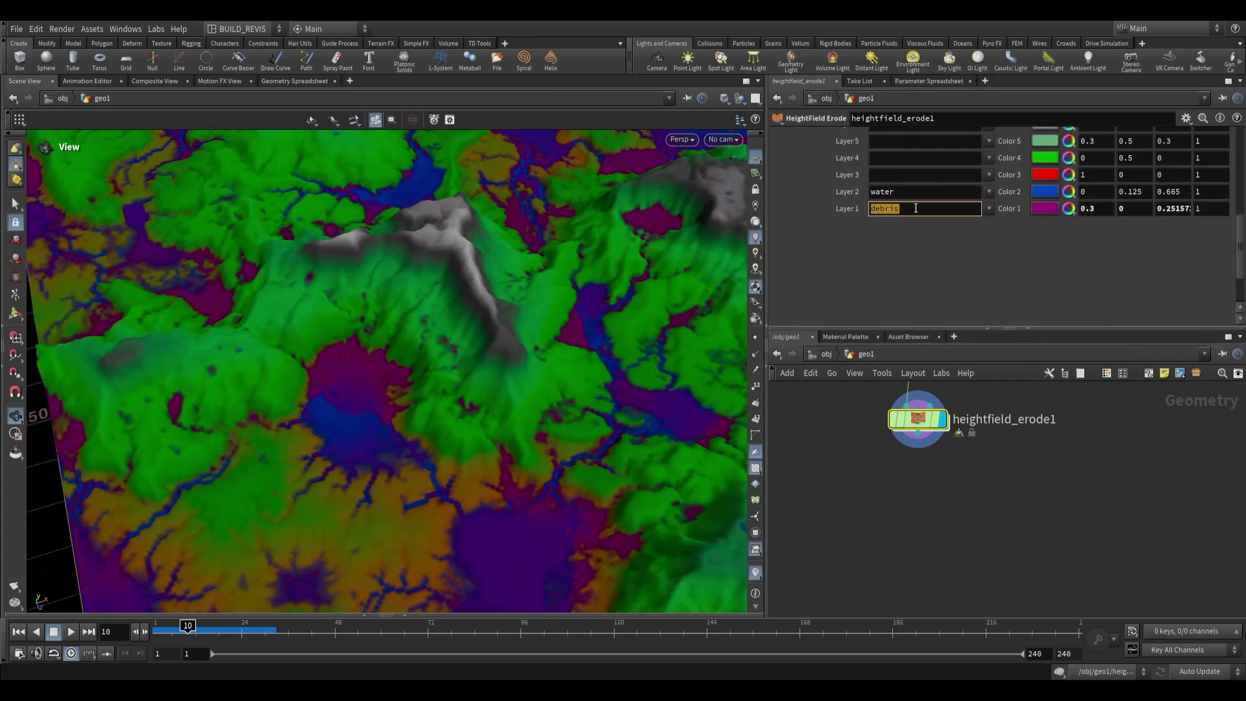
scroll(378, 422, up, 5)
drag(324, 371, 292, 357)
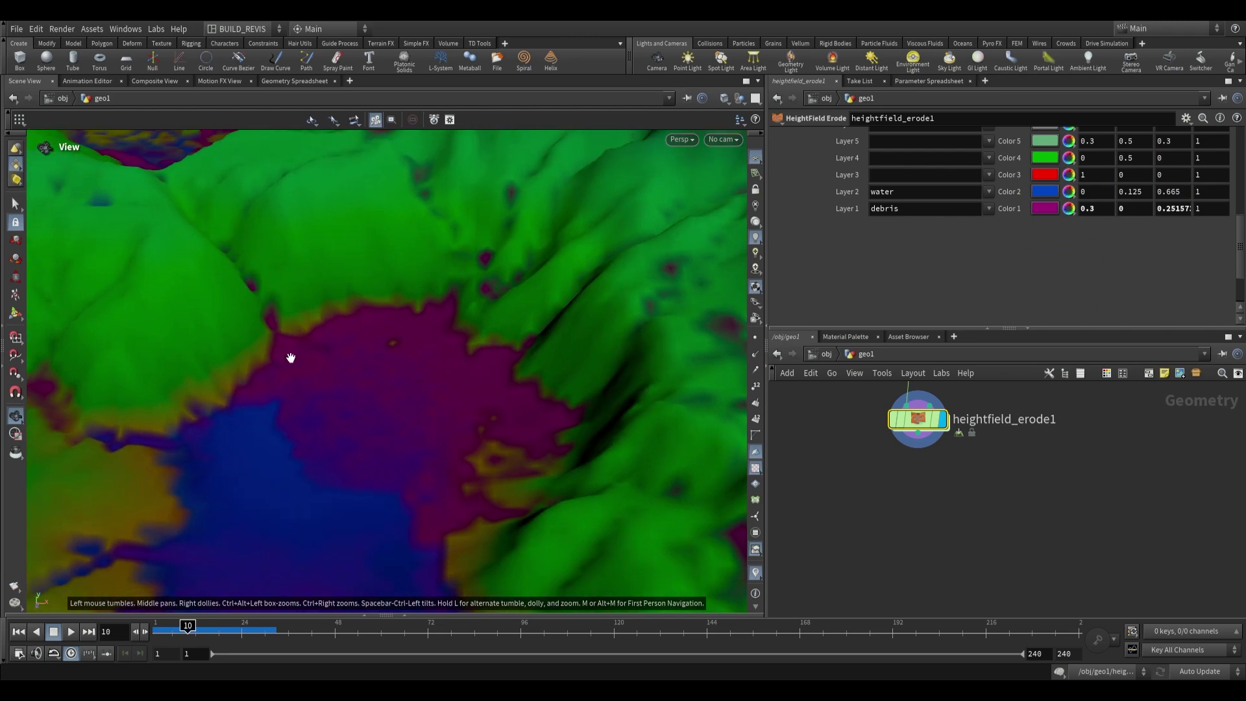
drag(522, 456, 478, 364)
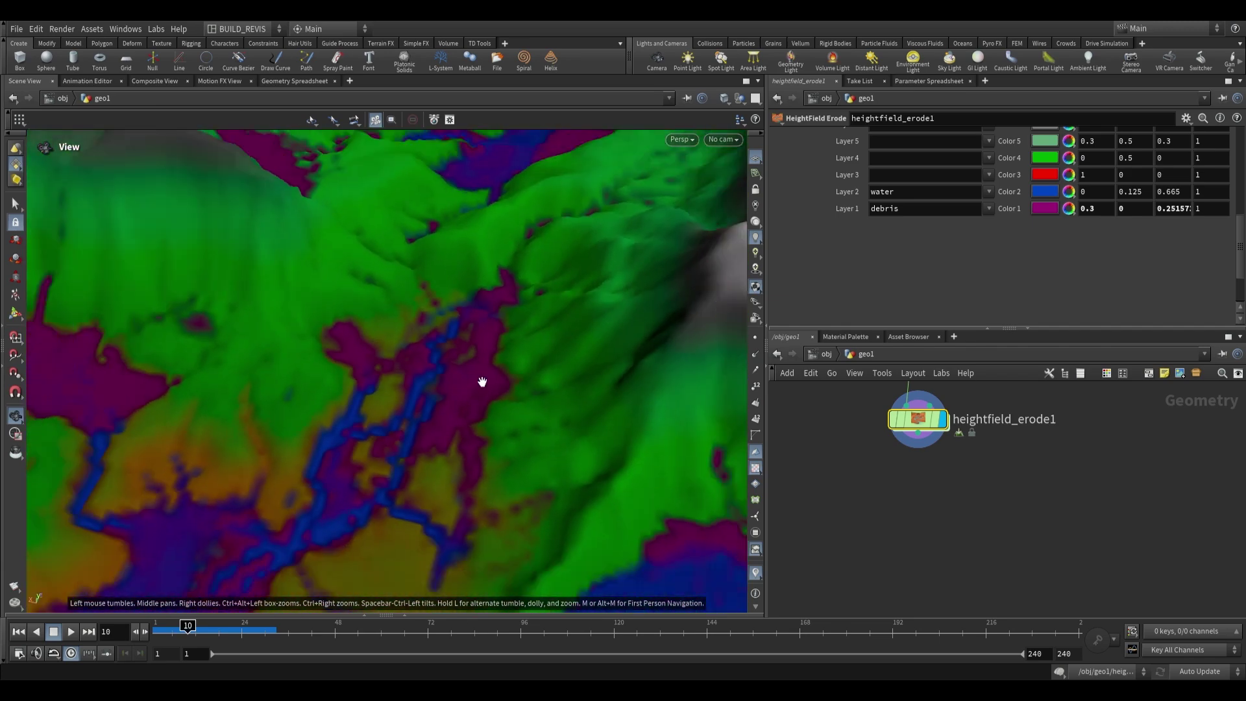
scroll(837, 240, up, 5)
- In the erode node's Advanced settings, disable Post Smooth for Water Flow and enable Post Smooth for Debris Flow
click(827, 185)
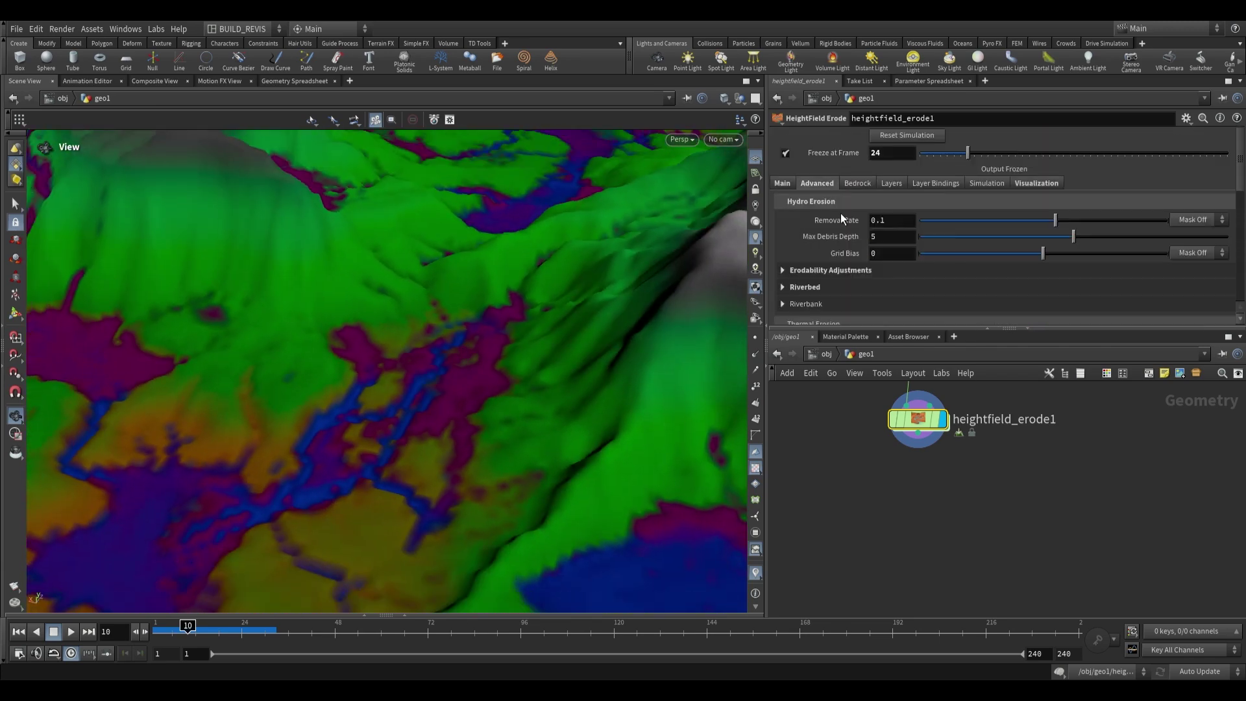
scroll(844, 243, down, 6)
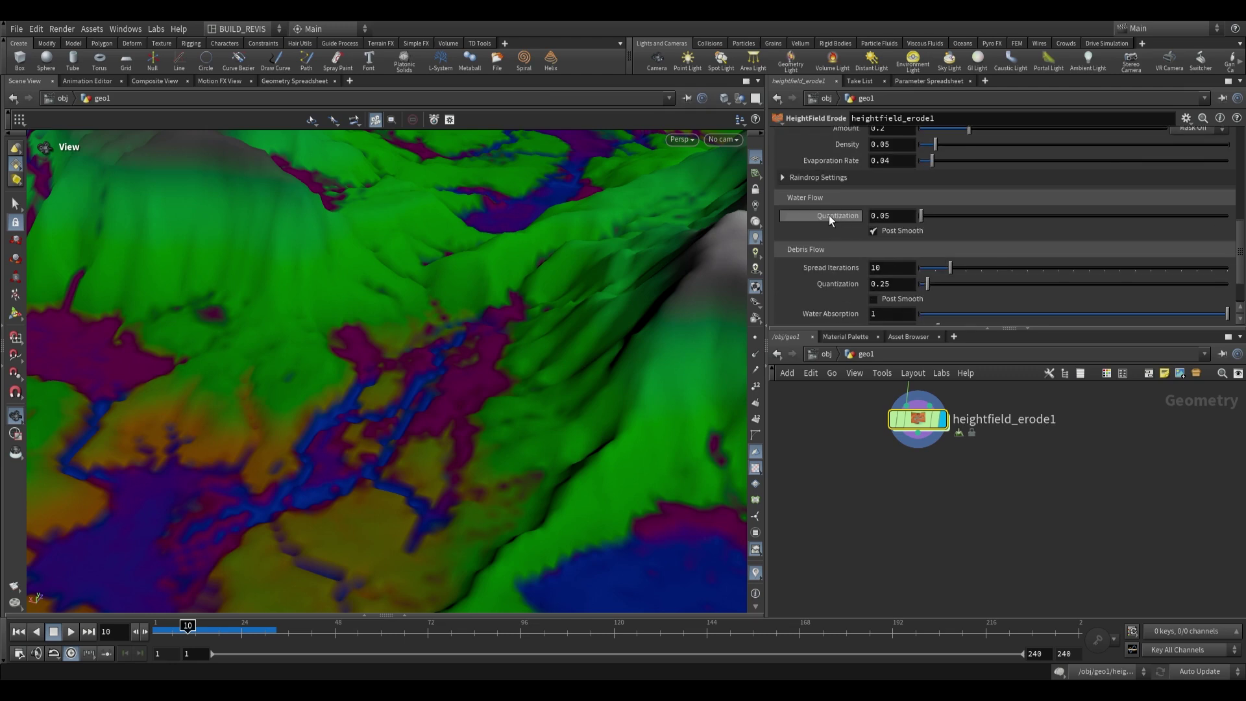
scroll(843, 216, down, 2)
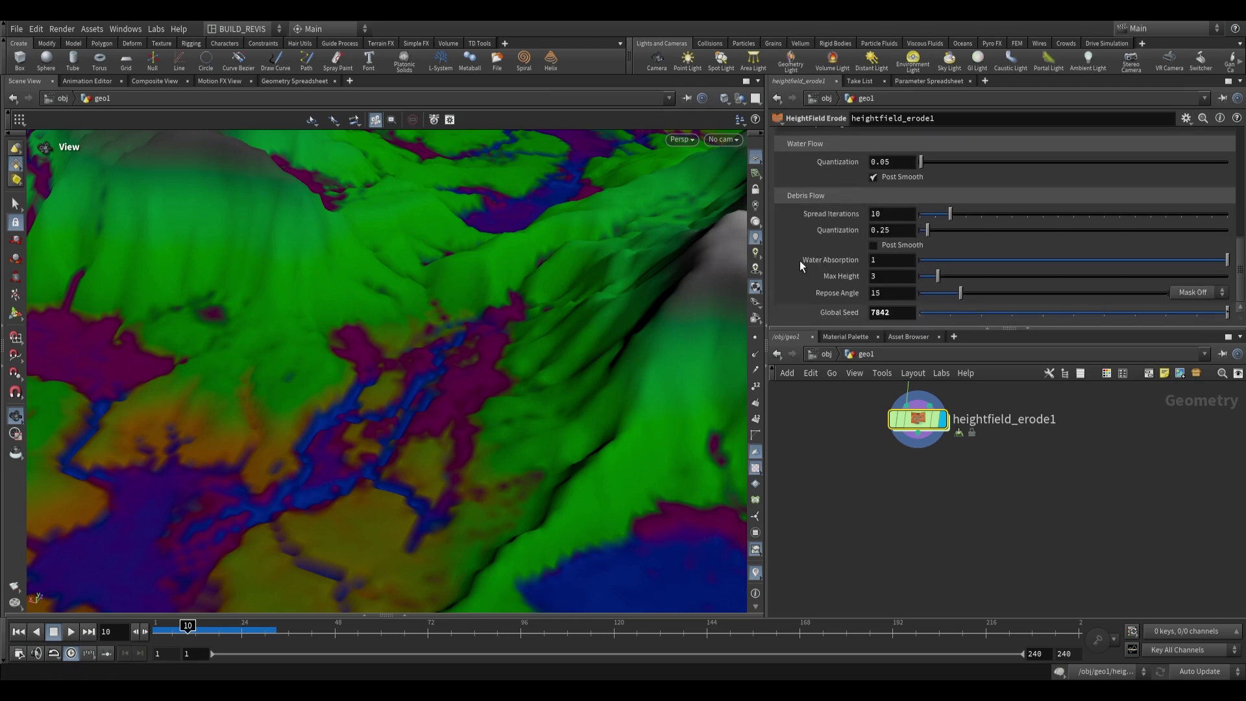
middle_drag(453, 454, 455, 321)
drag(455, 321, 480, 312)
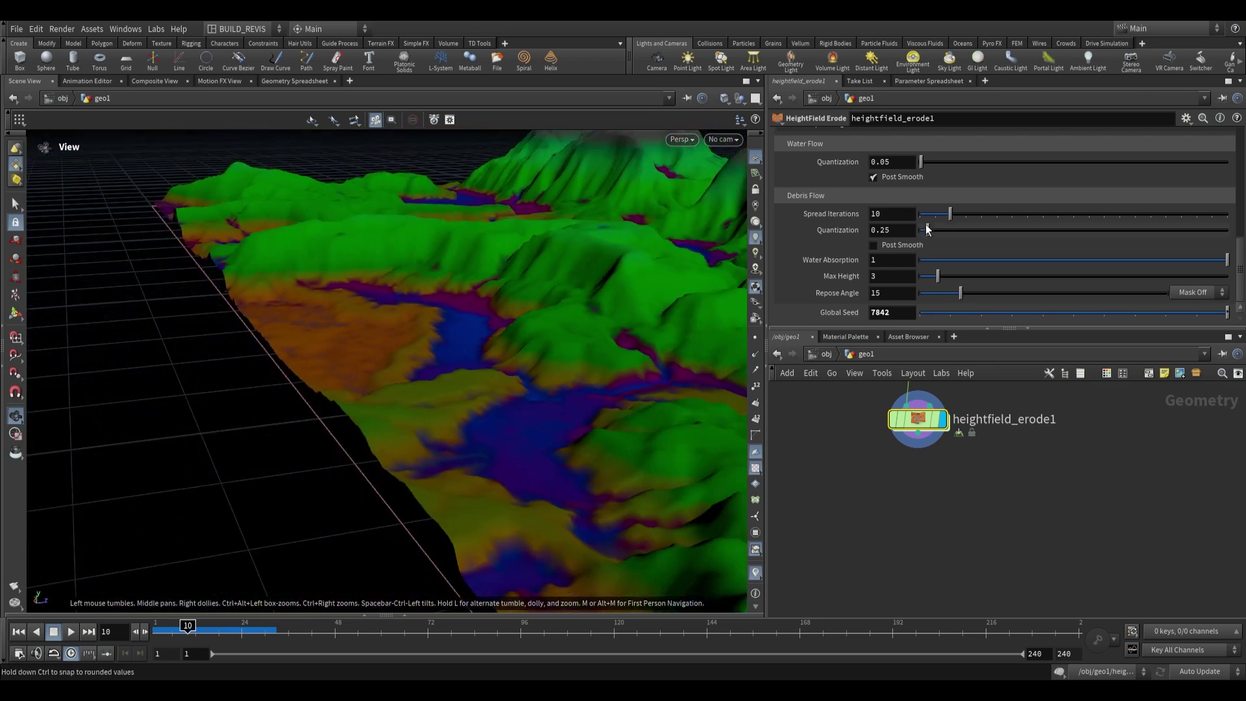
scroll(902, 213, up, 2)
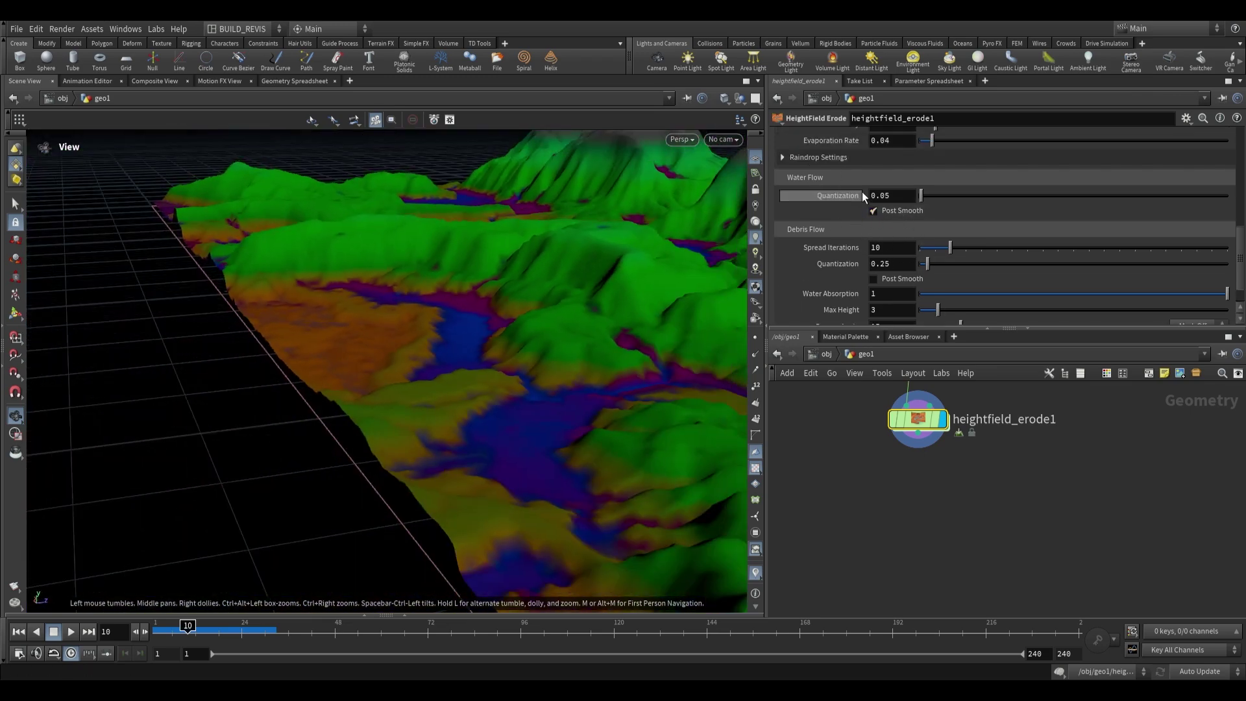
drag(396, 312, 524, 354)
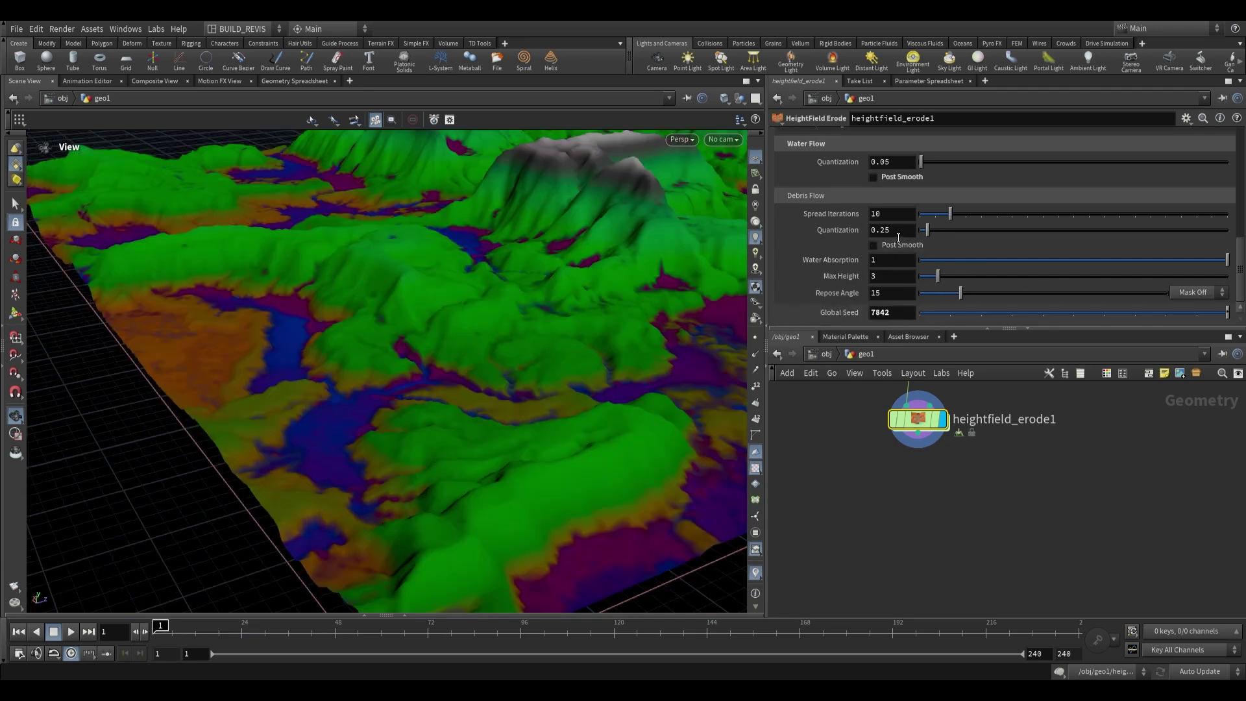
click(873, 246)
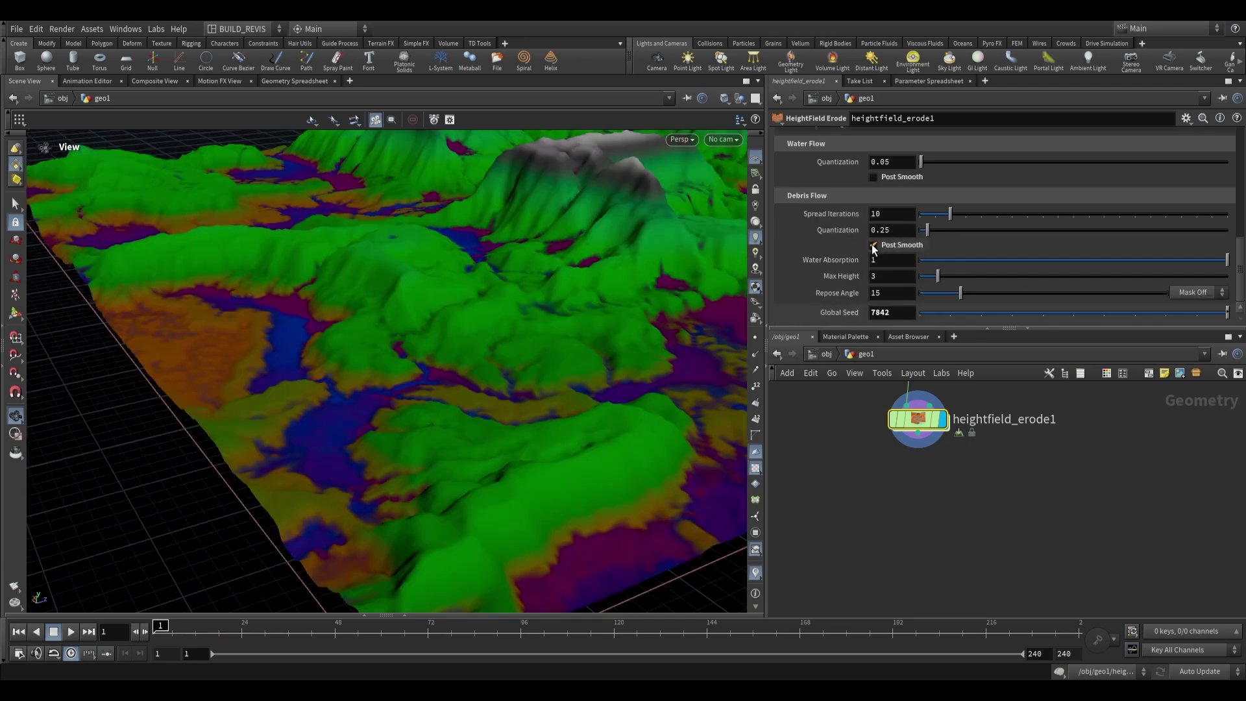
- Restore the debris layer's visualization colour to brown, with values 0.3, 0.18 and 0.07
drag(545, 235, 523, 298)
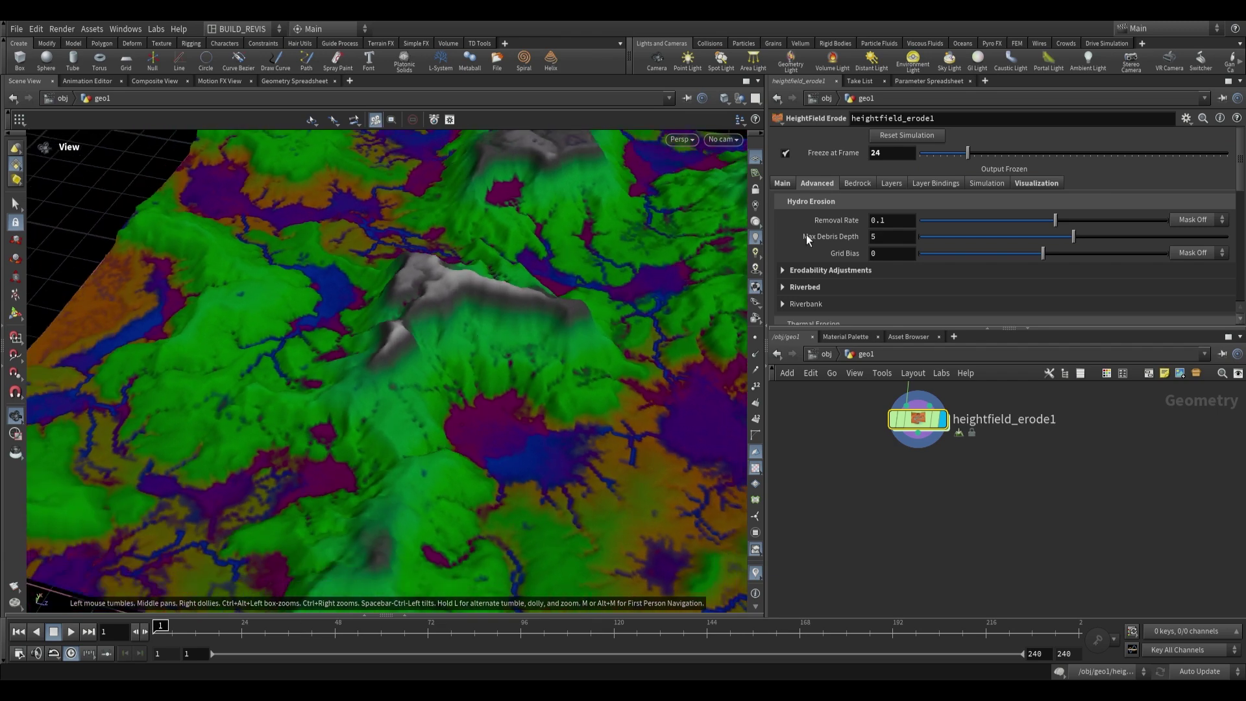
click(1031, 183)
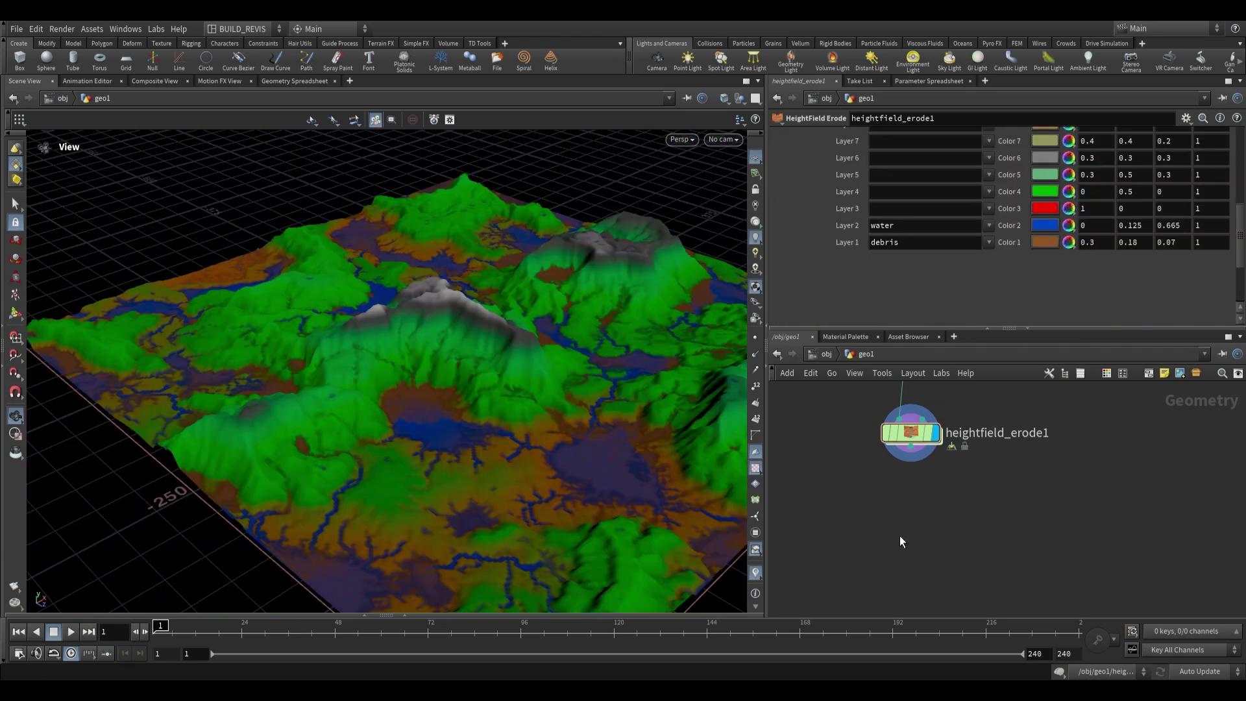
- Add a HeightField Resample node, connect it below heightfield_erode1, and display its result
key(Tab)
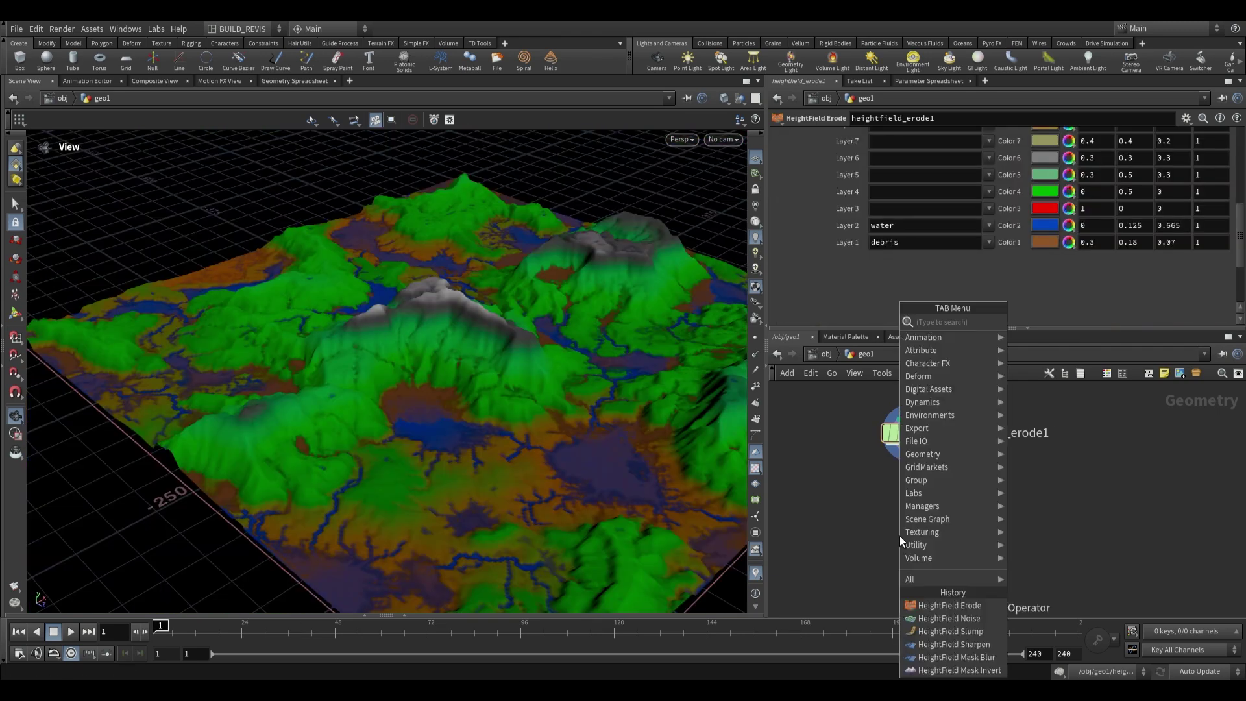
text(resam)
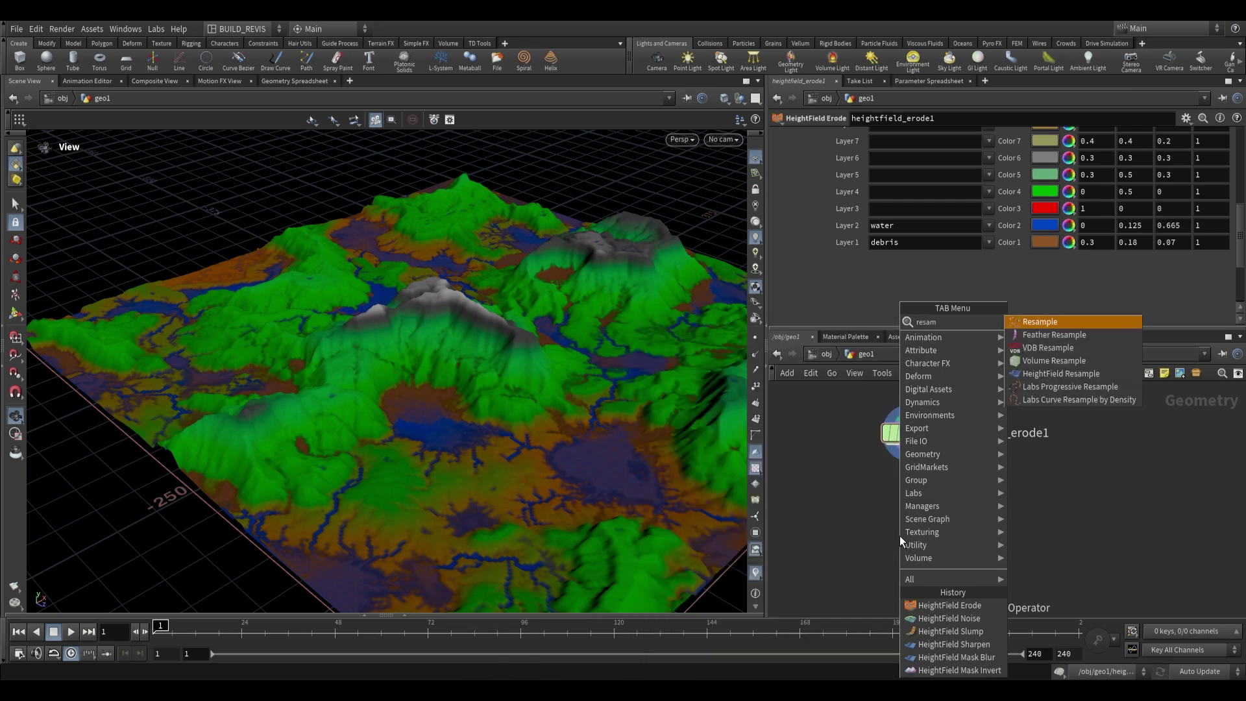
key(Down)
key(Down)
key(Down)
key(Down)
key(Return)
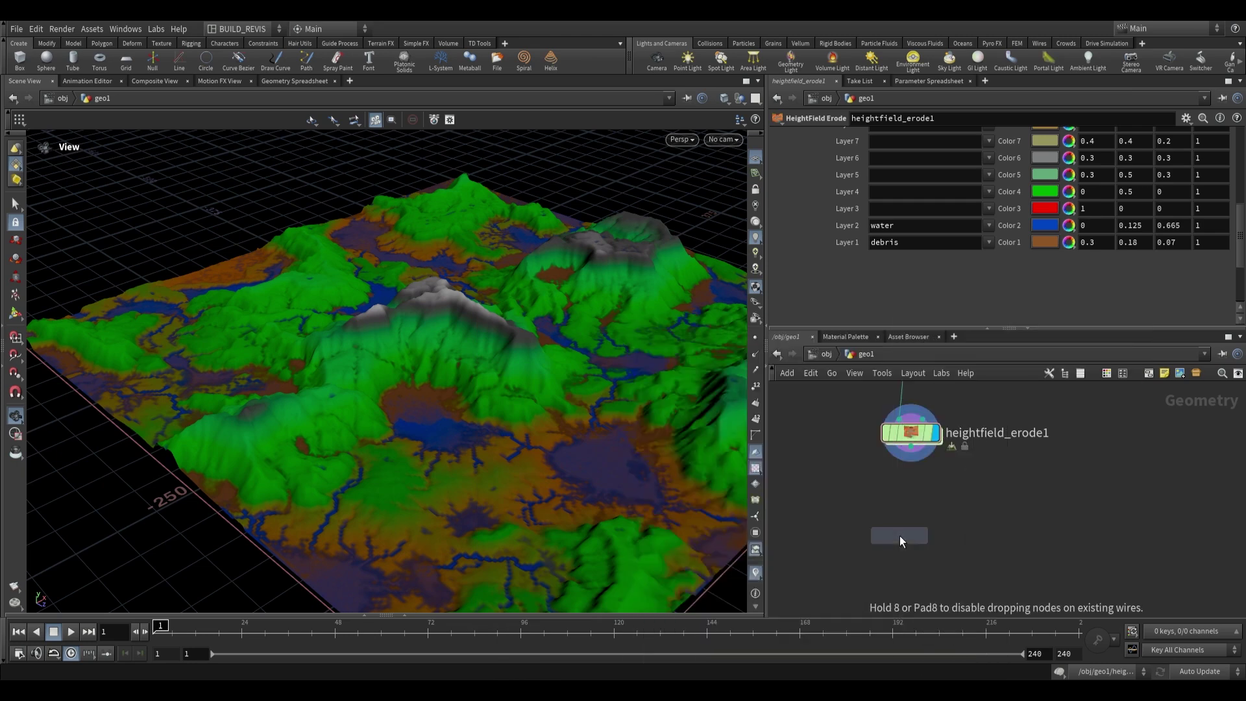
click(925, 499)
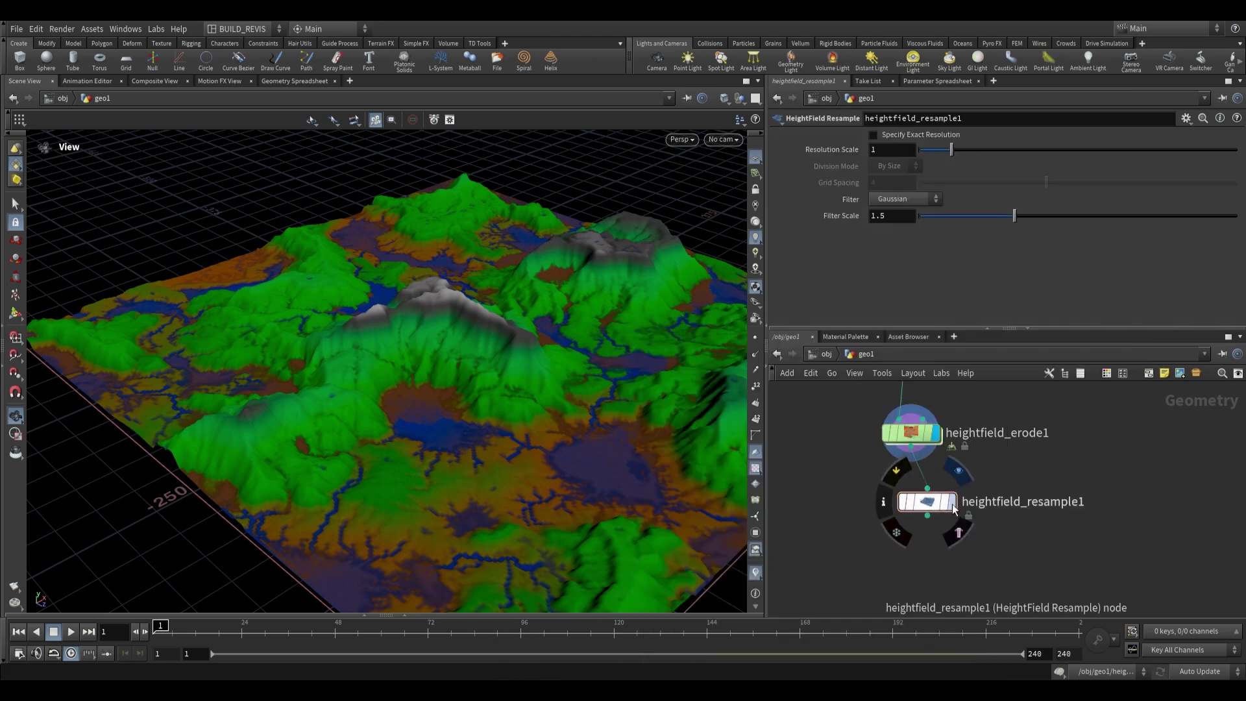
drag(923, 514, 896, 548)
middle_click(913, 437)
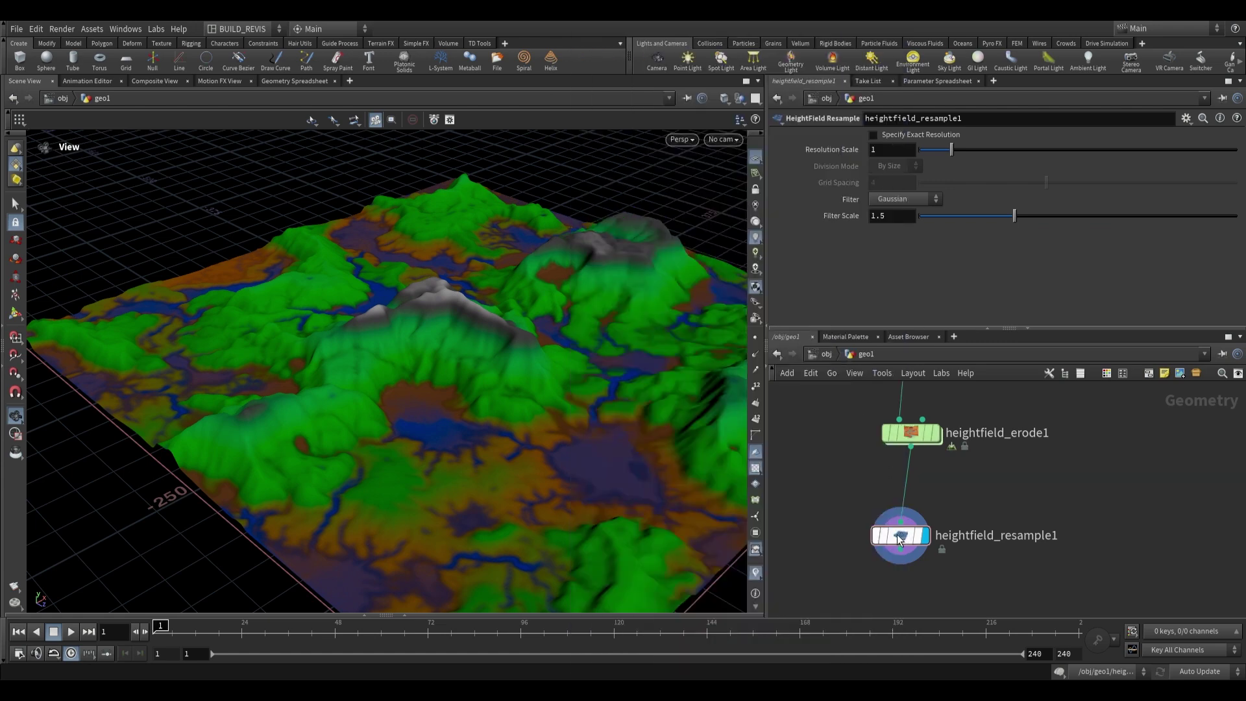
- Set the resample node's Filter Scale to 1 and inspect the resampled terrain
drag(569, 339, 556, 362)
key(ctrl+z)
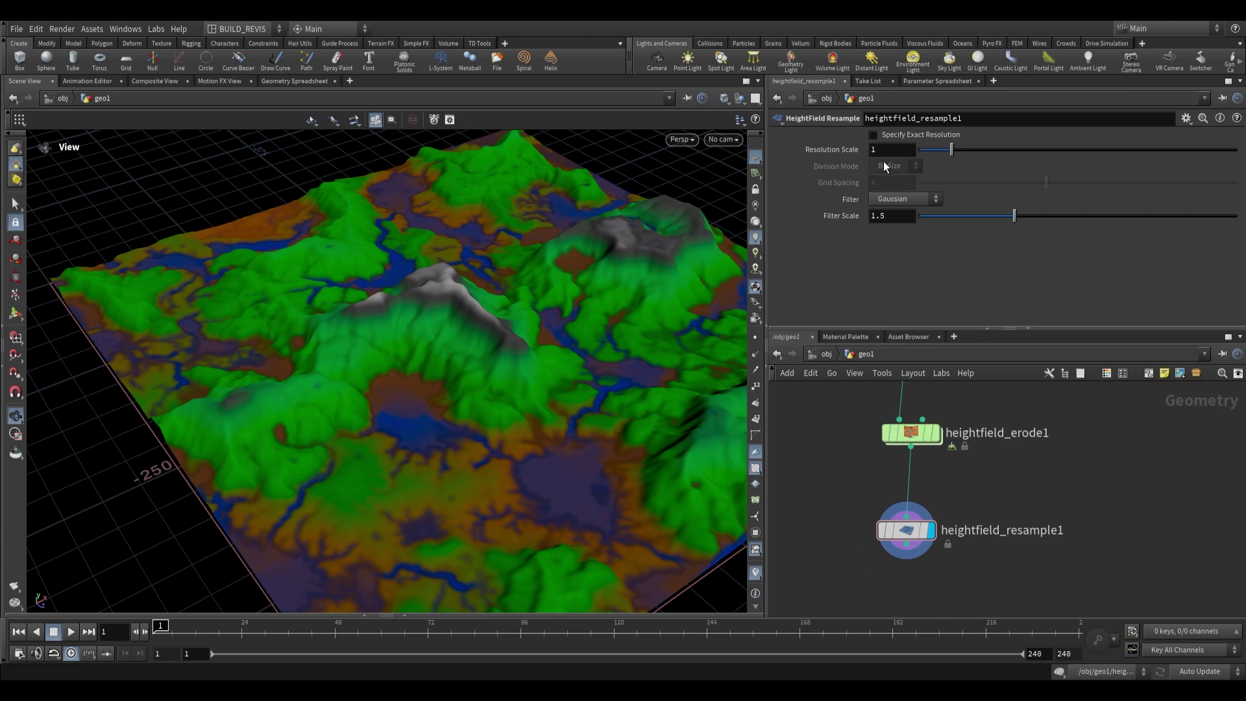
mouse_move(543, 320)
mouse_down()
mouse_move(542, 417)
mouse_move(570, 314)
mouse_move(561, 334)
mouse_up()
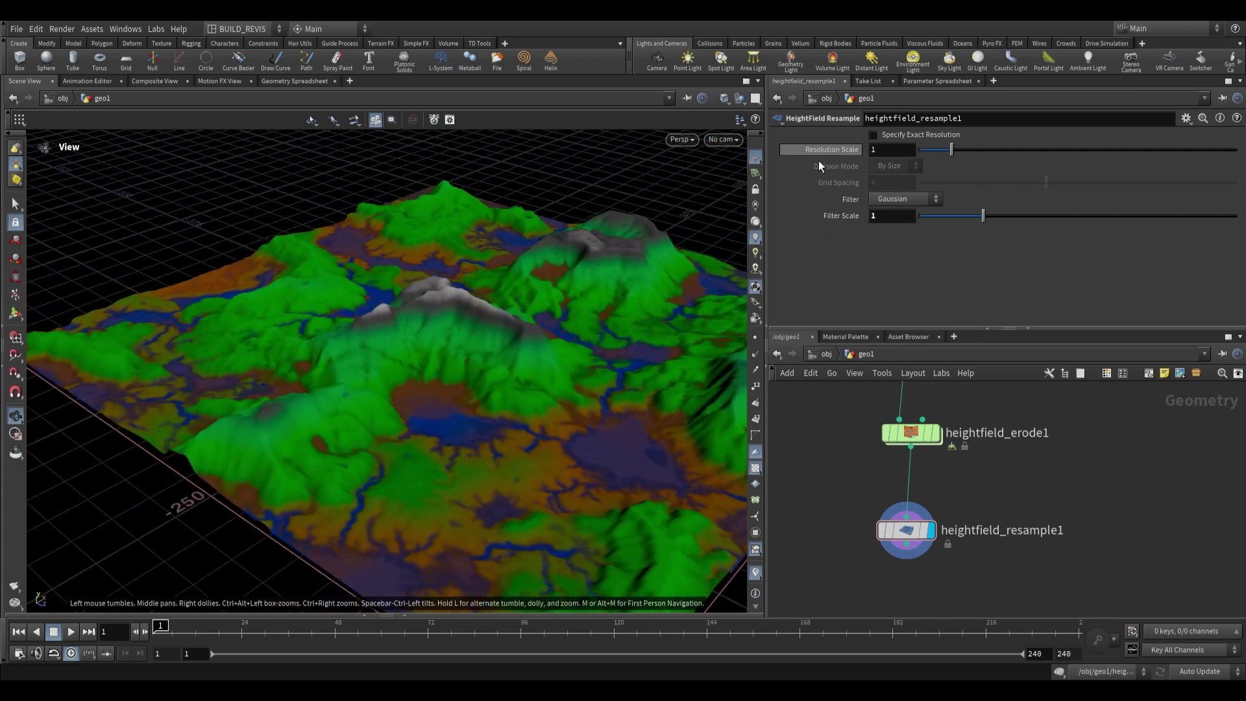
- Set the resample node's Resolution Scale to 2.5 and check the node's voxel information
click(896, 151)
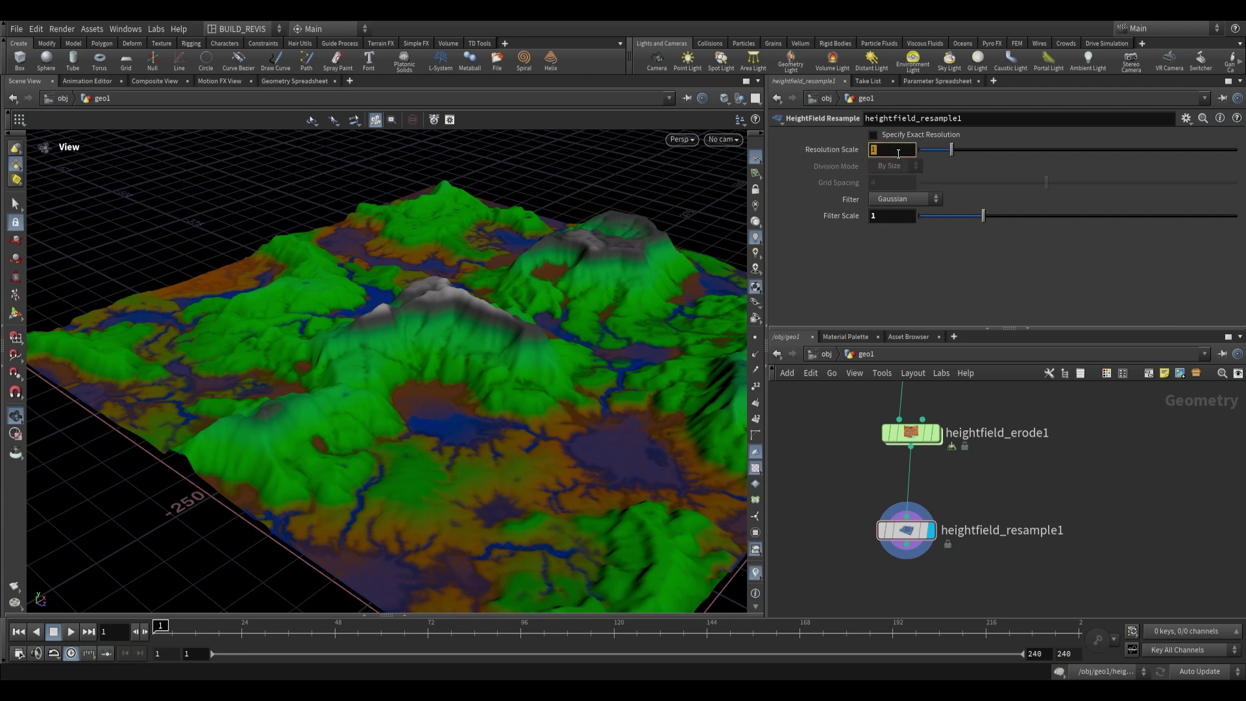
text(2)
key(Return)
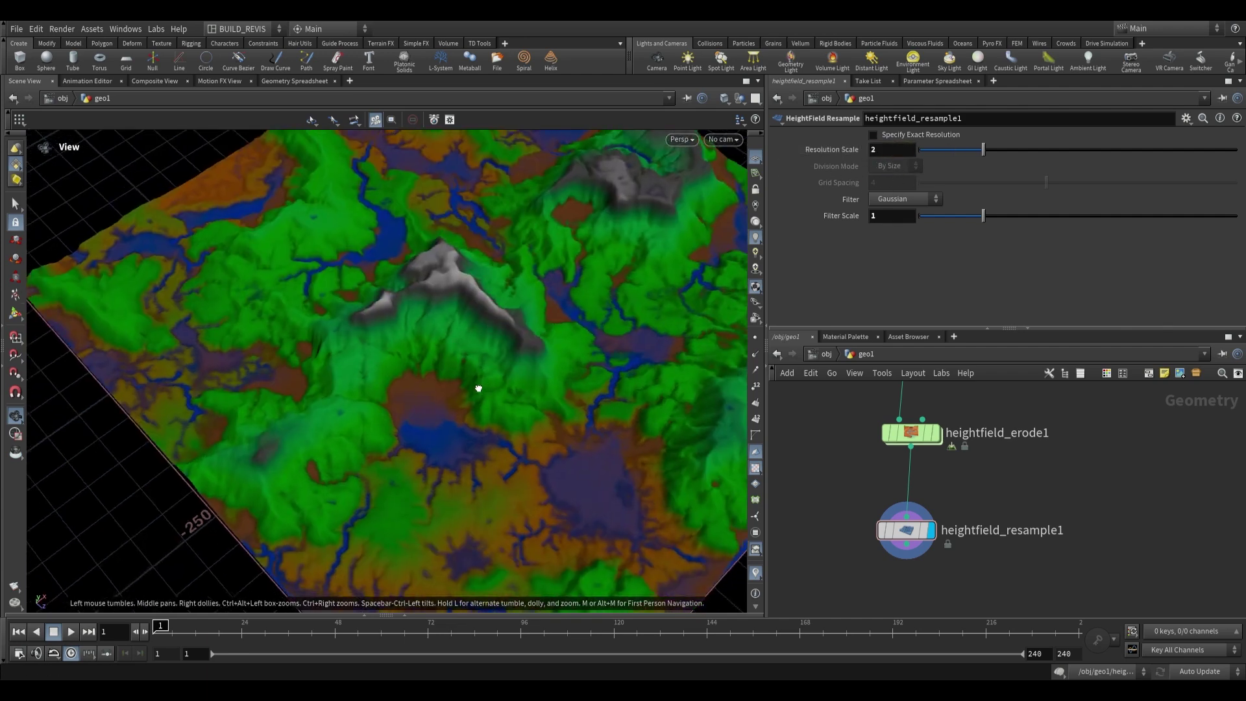
click(904, 151)
text(2.5)
key(Return)
middle_click(902, 523)
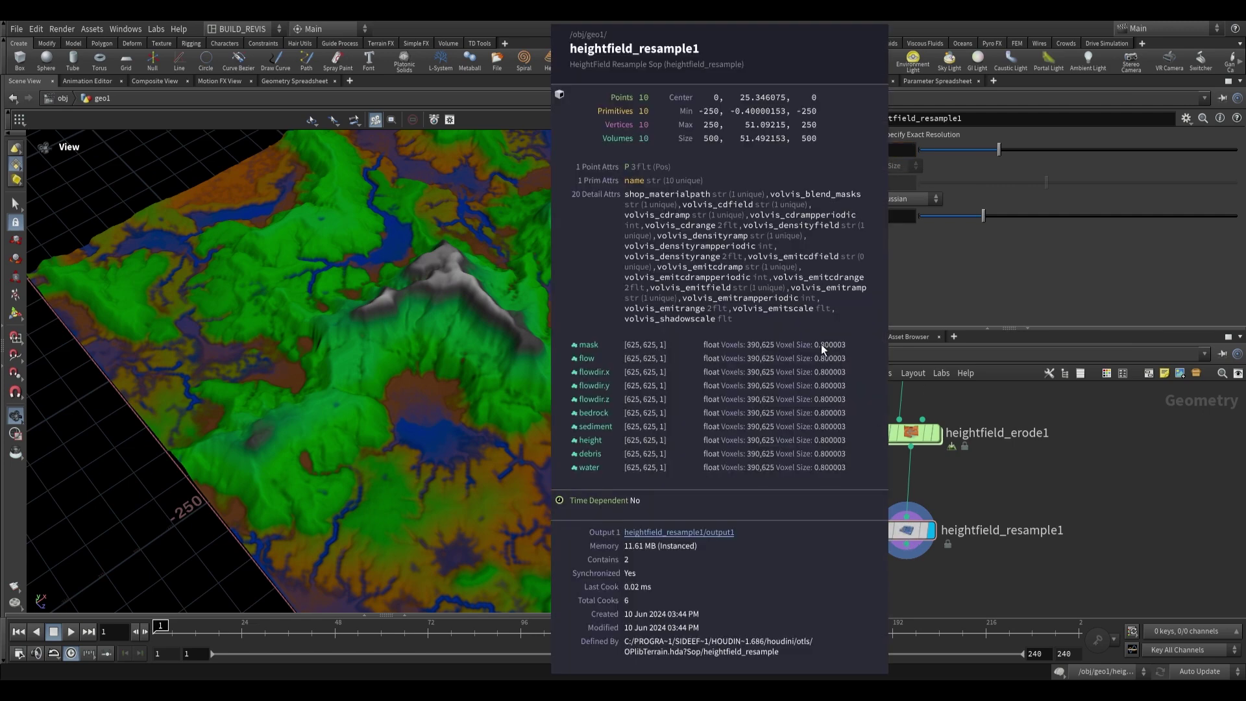
drag(469, 326, 344, 408)
scroll(1024, 464, down, 2)
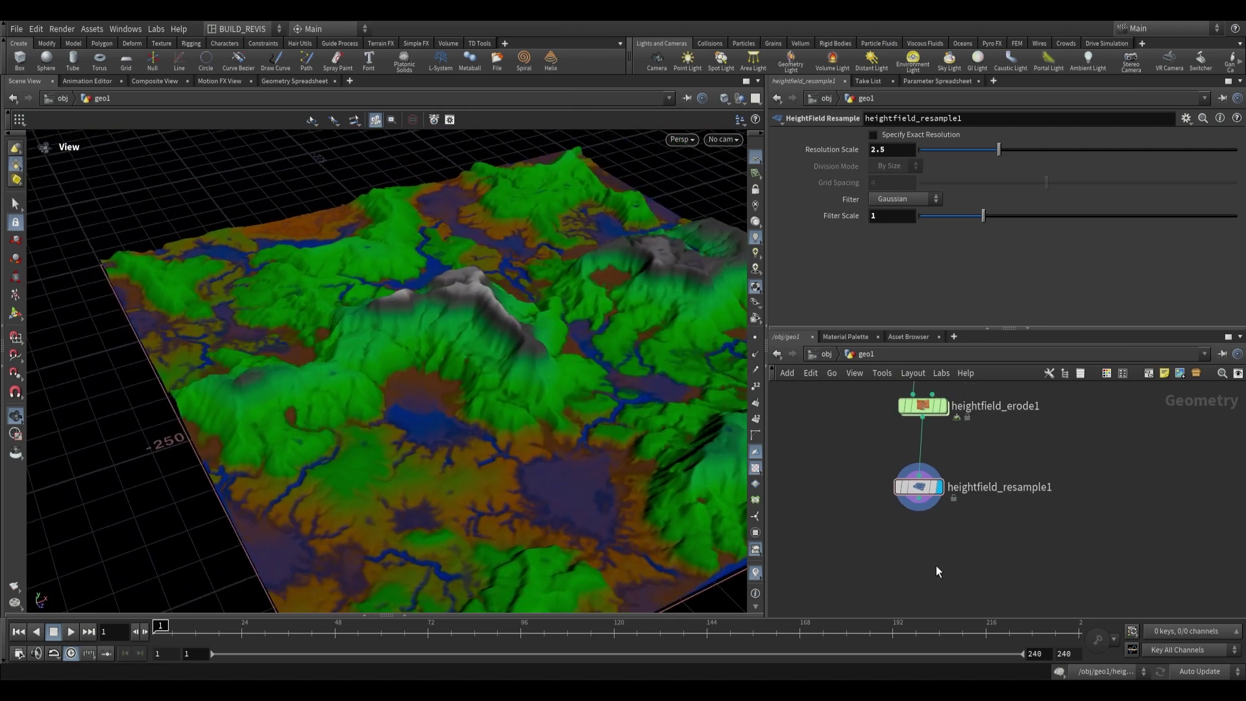
- Add a second HeightField Erode node below heightfield_resample1, connect it, and display its result
key(Tab)
text(ero)
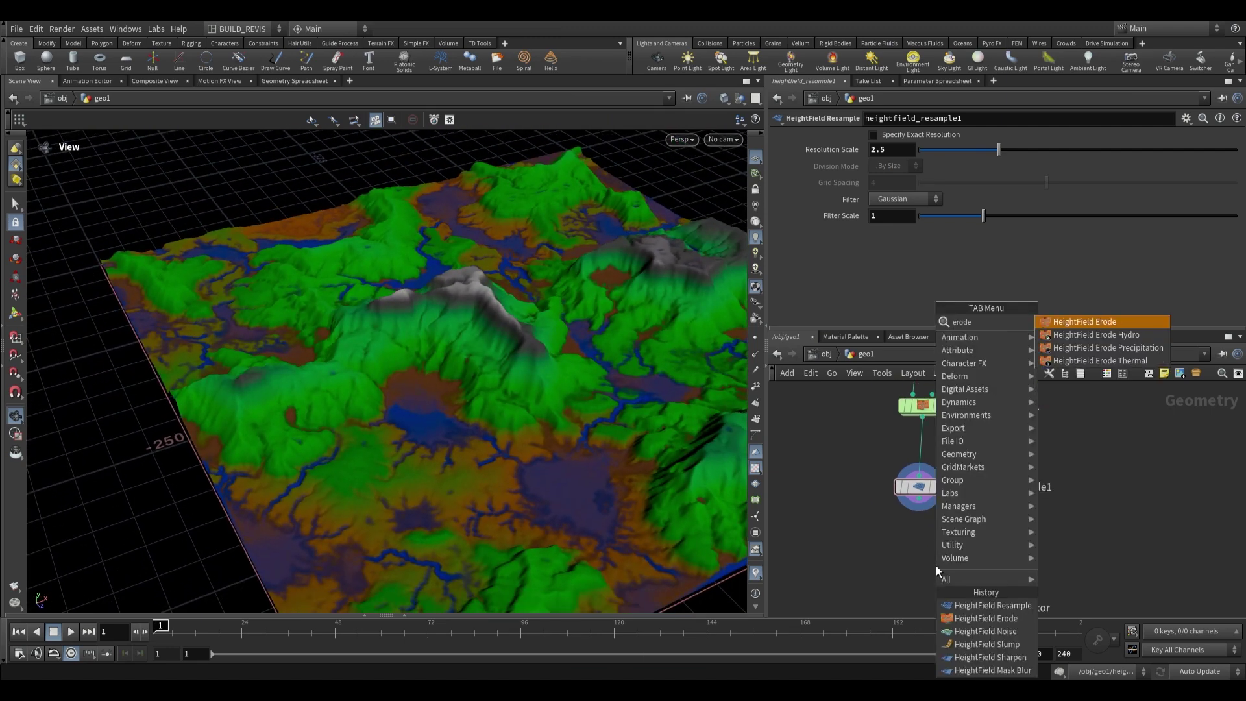
key(Return)
click(918, 567)
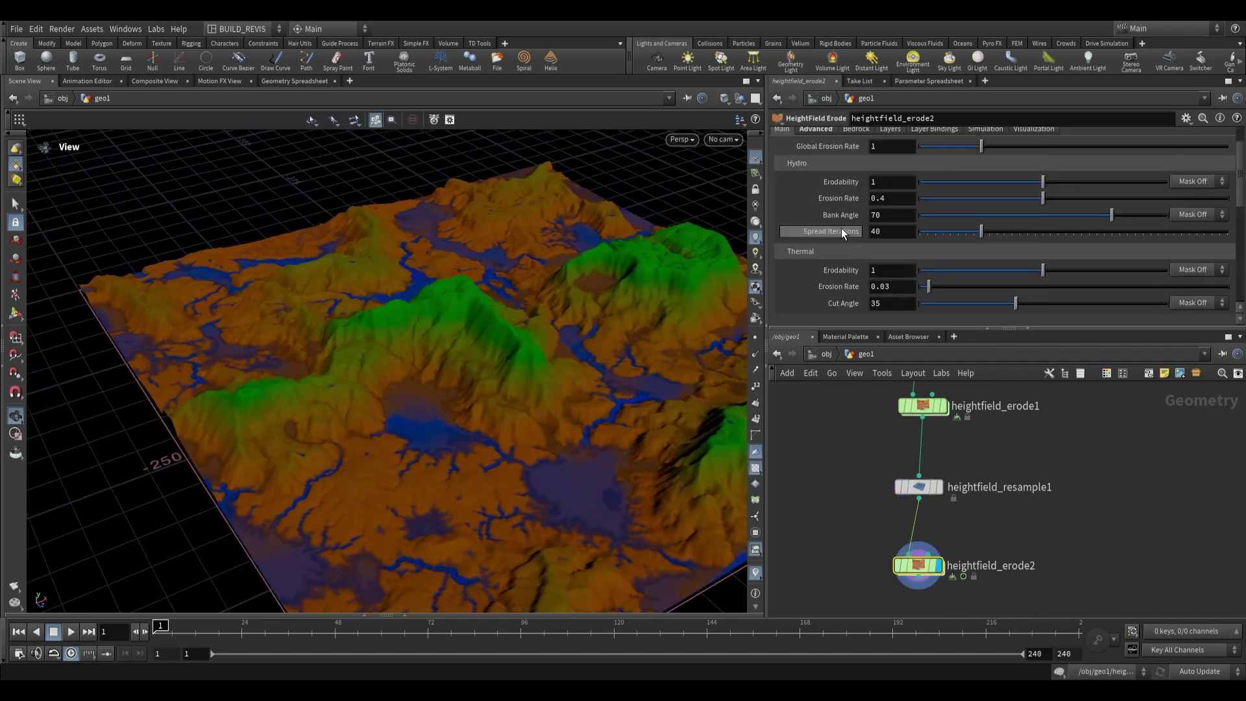
- Examine the main and advanced erosion settings of heightfield_erode2, including its Erodability Adjustments
click(815, 169)
scroll(805, 198, down, 1)
click(825, 239)
scroll(821, 240, down, 2)
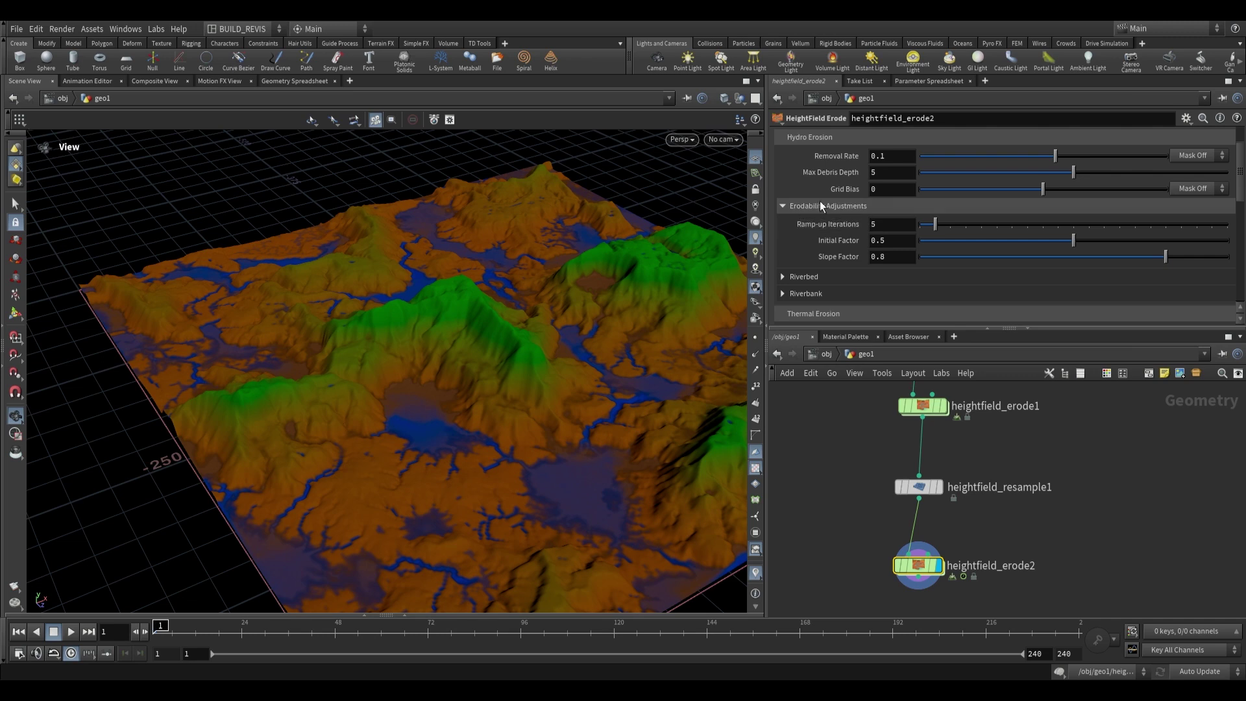
scroll(805, 227, up, 1)
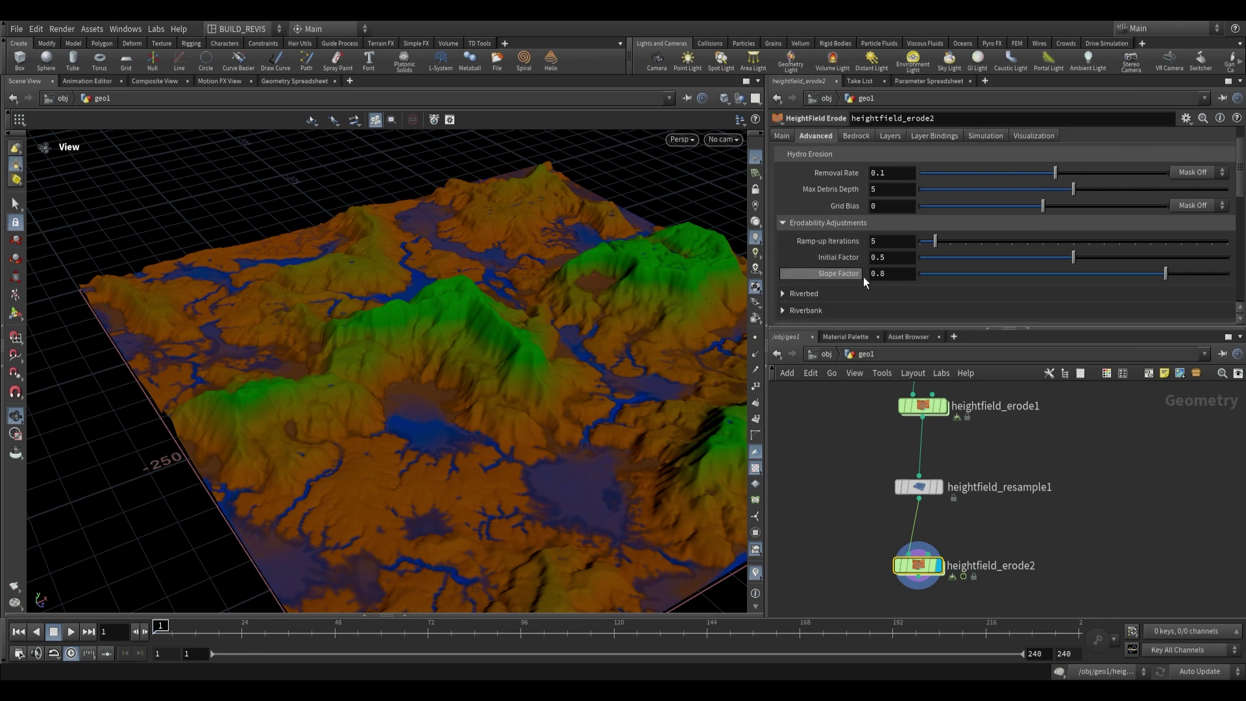
scroll(816, 274, up, 2)
click(782, 170)
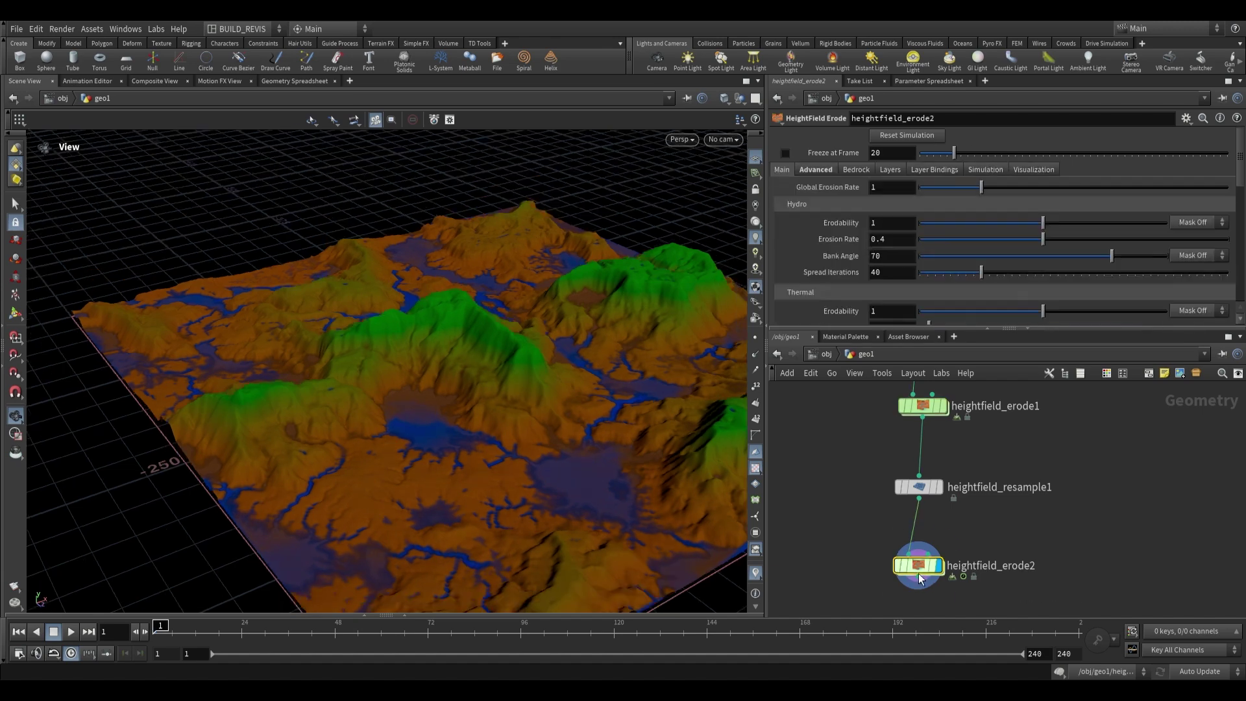
mouse_move(487, 383)
mouse_down()
mouse_move(512, 400)
mouse_move(476, 389)
mouse_up()
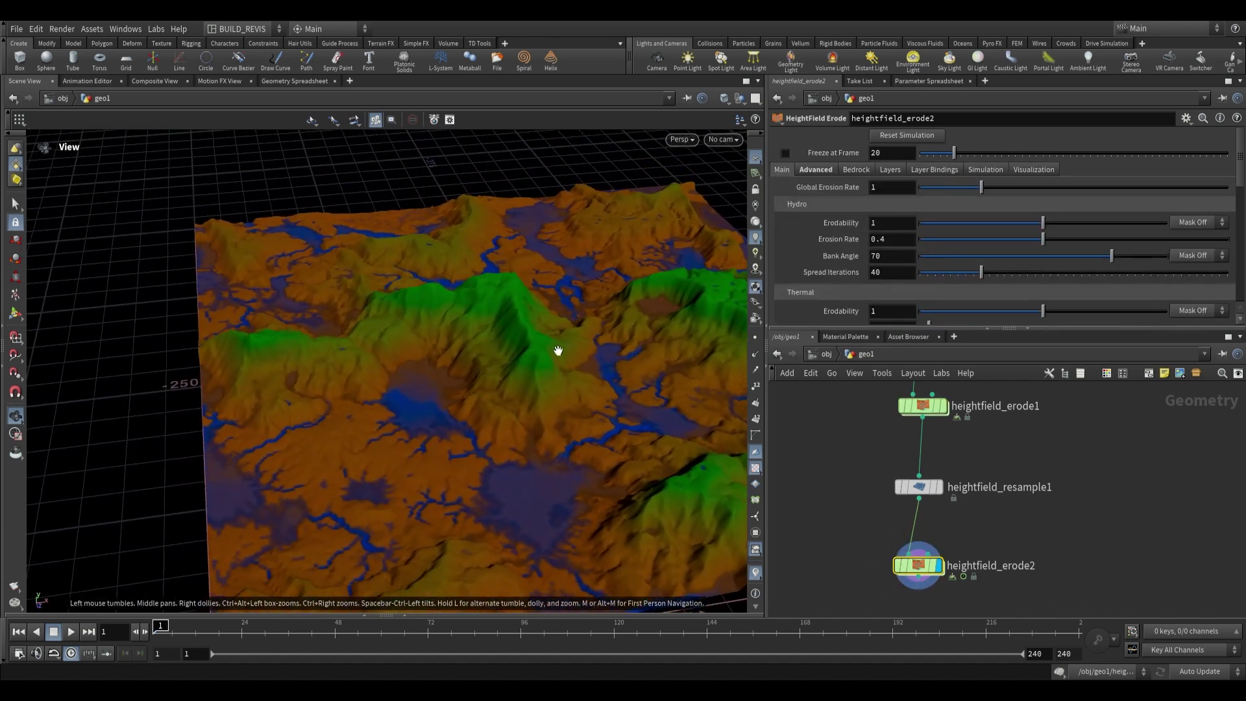
- In heightfield_erode2's layer settings, enable Reset Water Layer and Reset Debris Layer
click(889, 170)
click(874, 213)
click(873, 227)
mouse_move(519, 386)
mouse_down()
mouse_move(482, 329)
mouse_move(509, 411)
mouse_move(363, 392)
mouse_move(608, 366)
mouse_move(578, 381)
mouse_move(403, 370)
mouse_move(490, 393)
mouse_move(539, 377)
mouse_up()
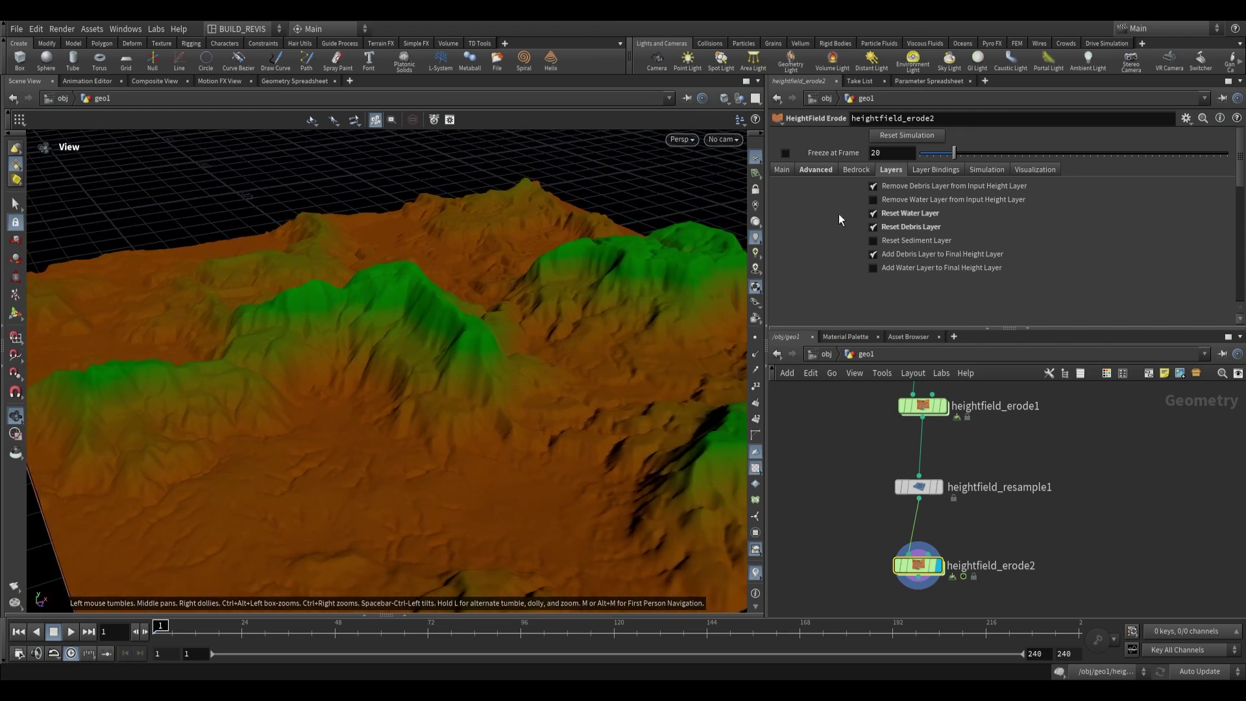
- With the layer visualization turned off, display heightfield_erode2's result at frame 20
click(816, 169)
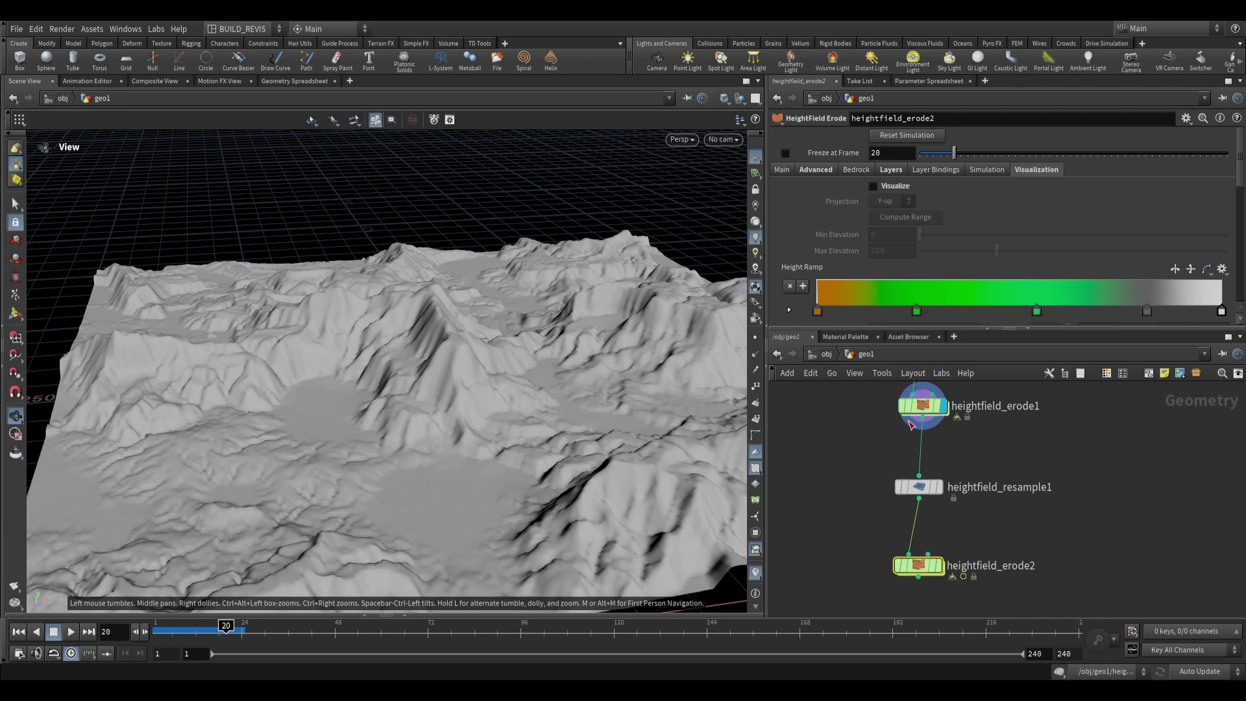
click(939, 565)
drag(369, 431, 519, 565)
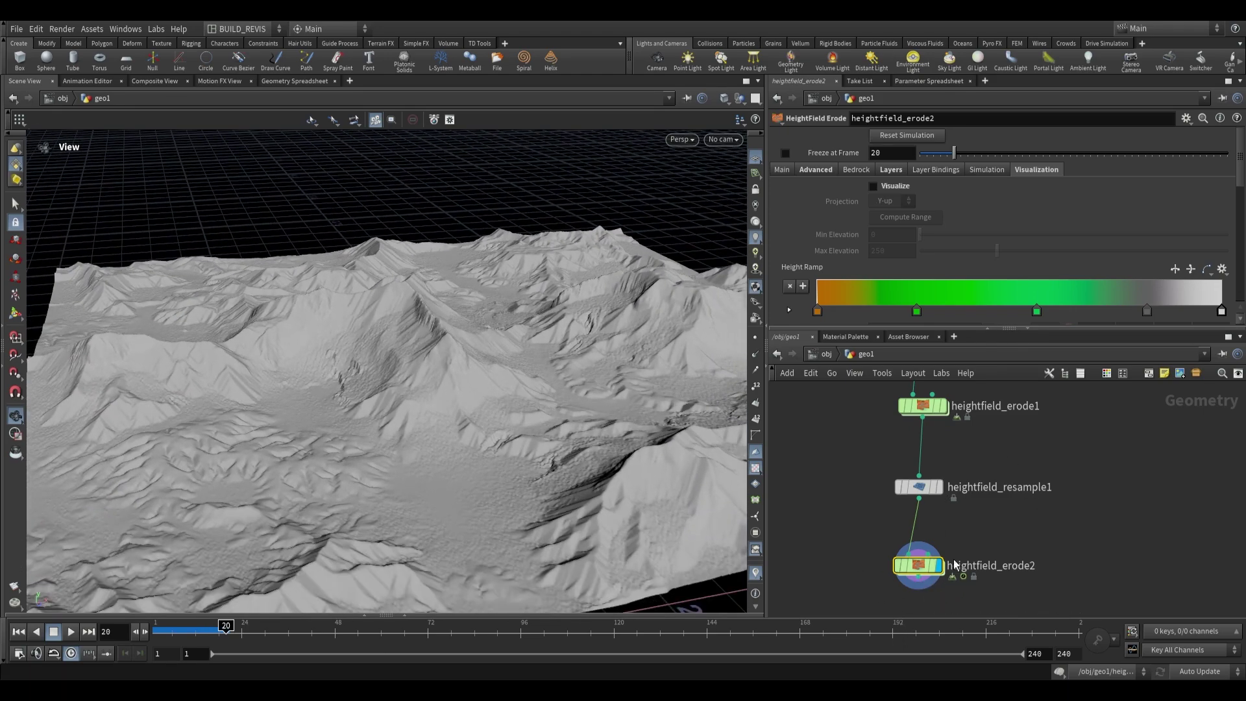
- Set the Thermal Cut Angle of heightfield_erode2 to 45
click(815, 169)
drag(457, 367, 450, 410)
click(892, 244)
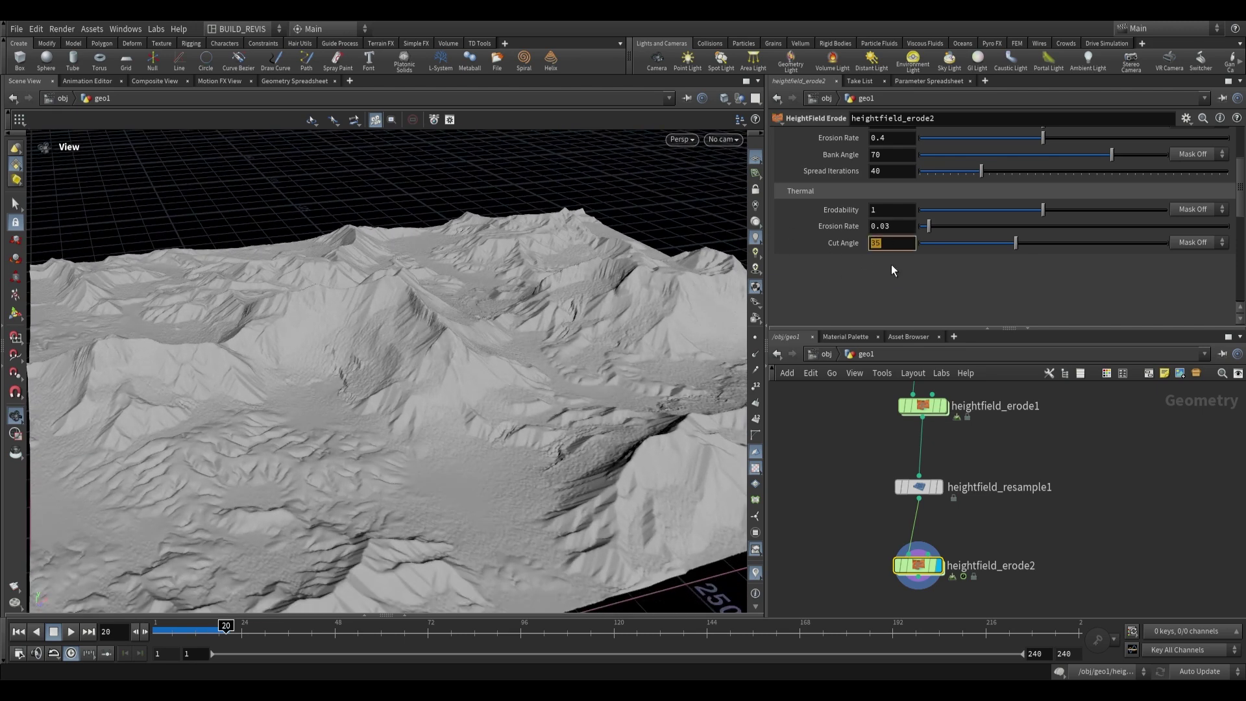
text(45)
key(Return)
- Examine the advanced Hydro Erosion, Thermal Erosion and Precipitation settings of heightfield_erode2 against the terrain
scroll(847, 185, down, 5)
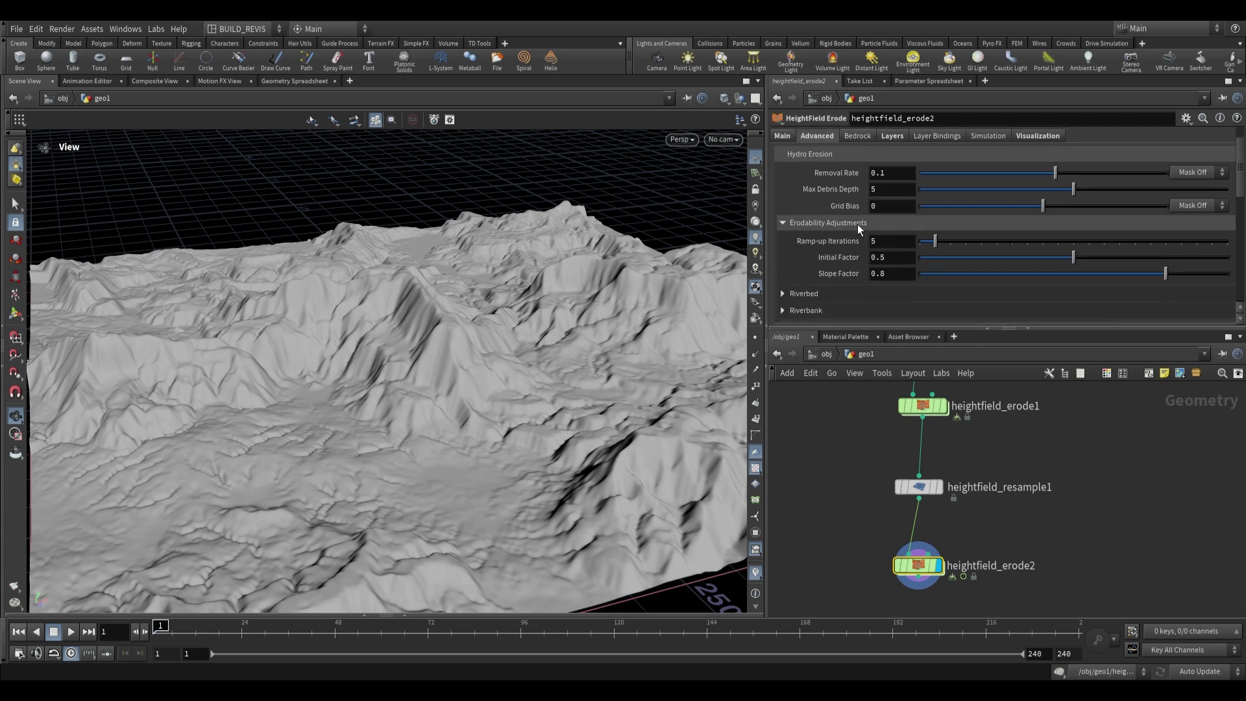
scroll(843, 208, down, 2)
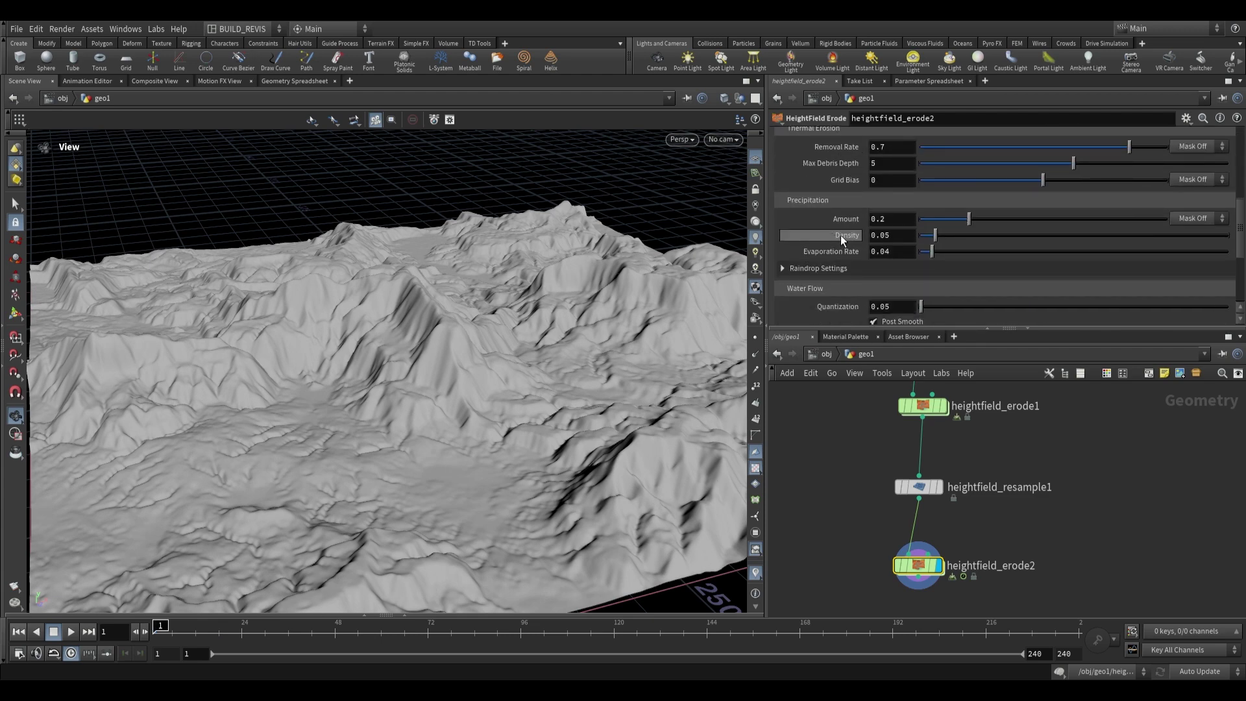
scroll(807, 218, down, 1)
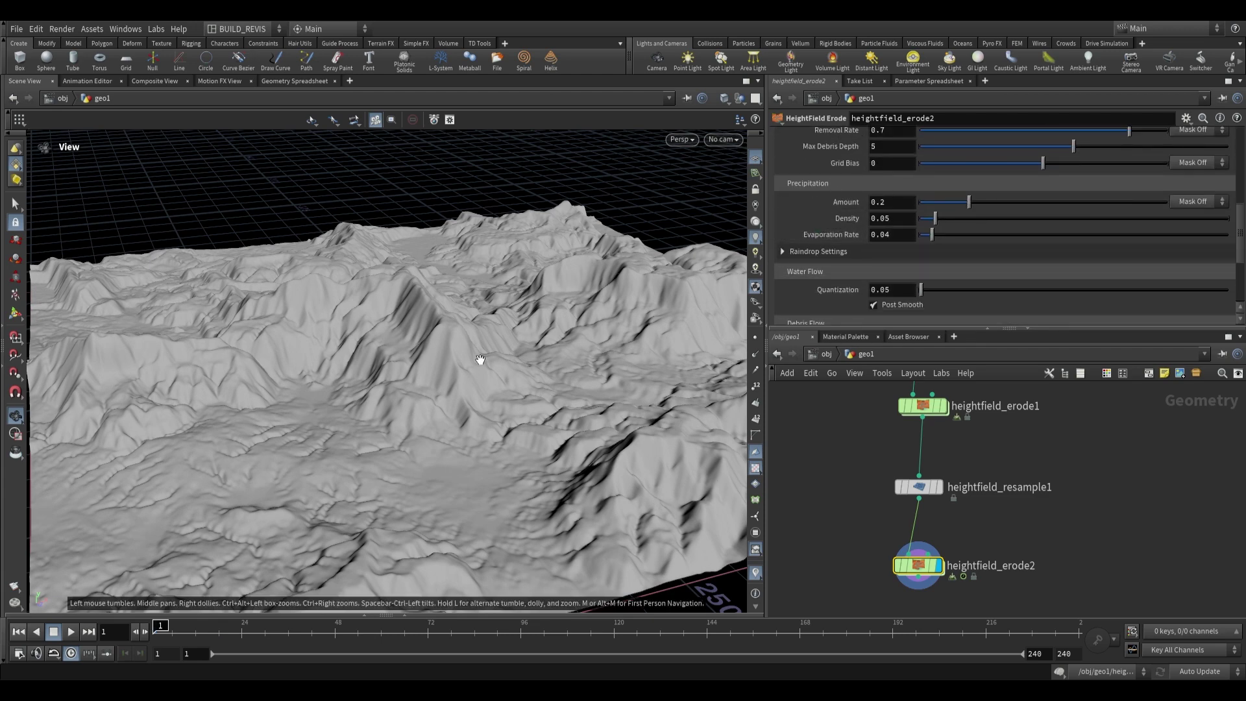
scroll(456, 401, up, 3)
scroll(456, 401, down, 6)
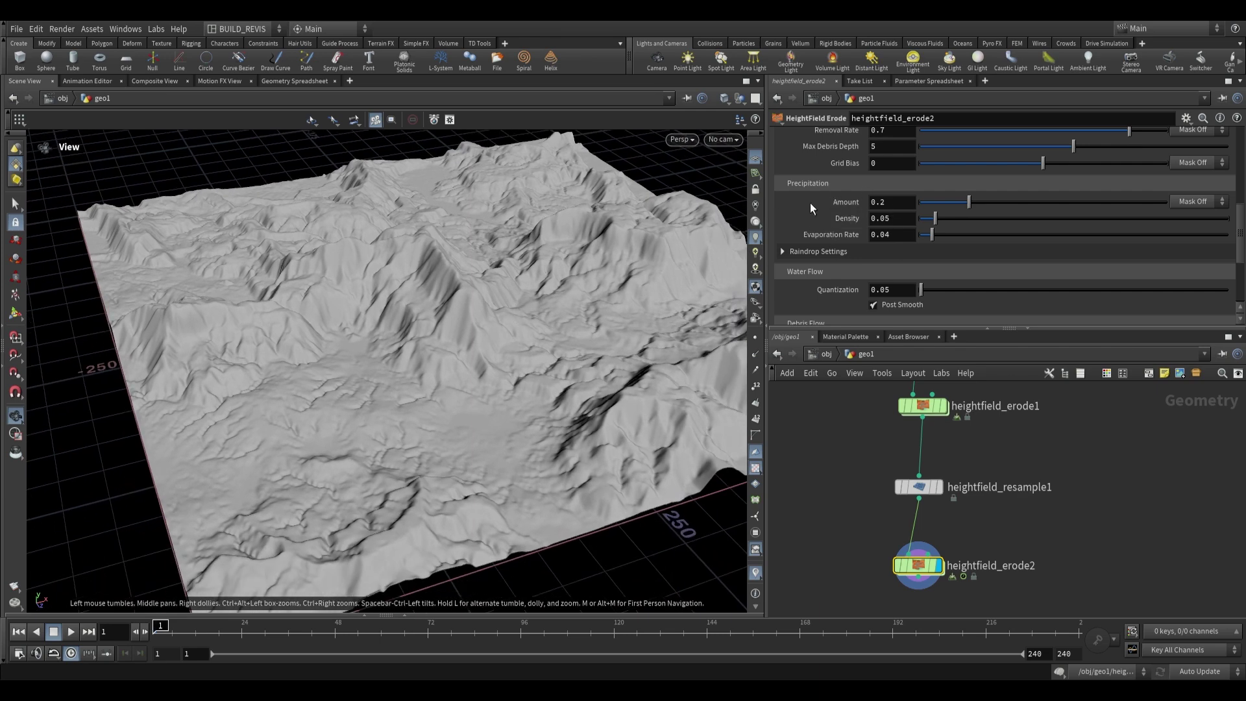
mouse_move(487, 405)
mouse_down()
mouse_move(473, 454)
mouse_move(494, 422)
mouse_move(467, 390)
mouse_up()
scroll(479, 391, up, 2)
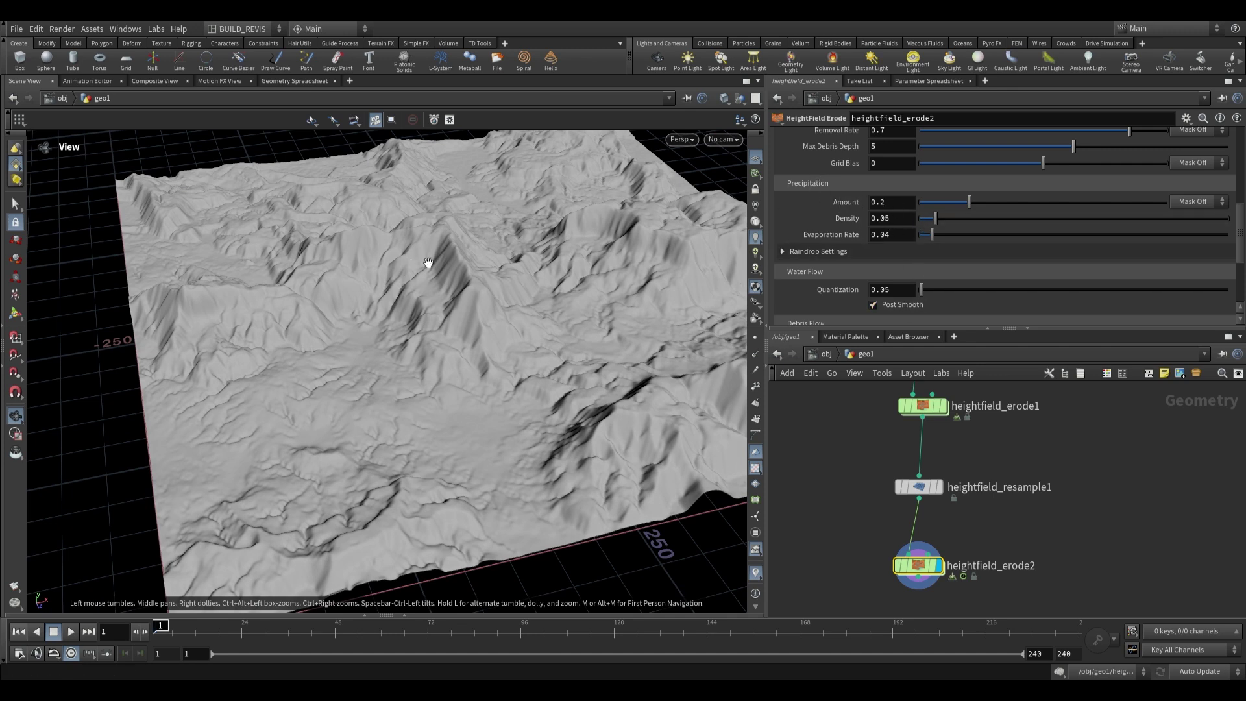
click(897, 236)
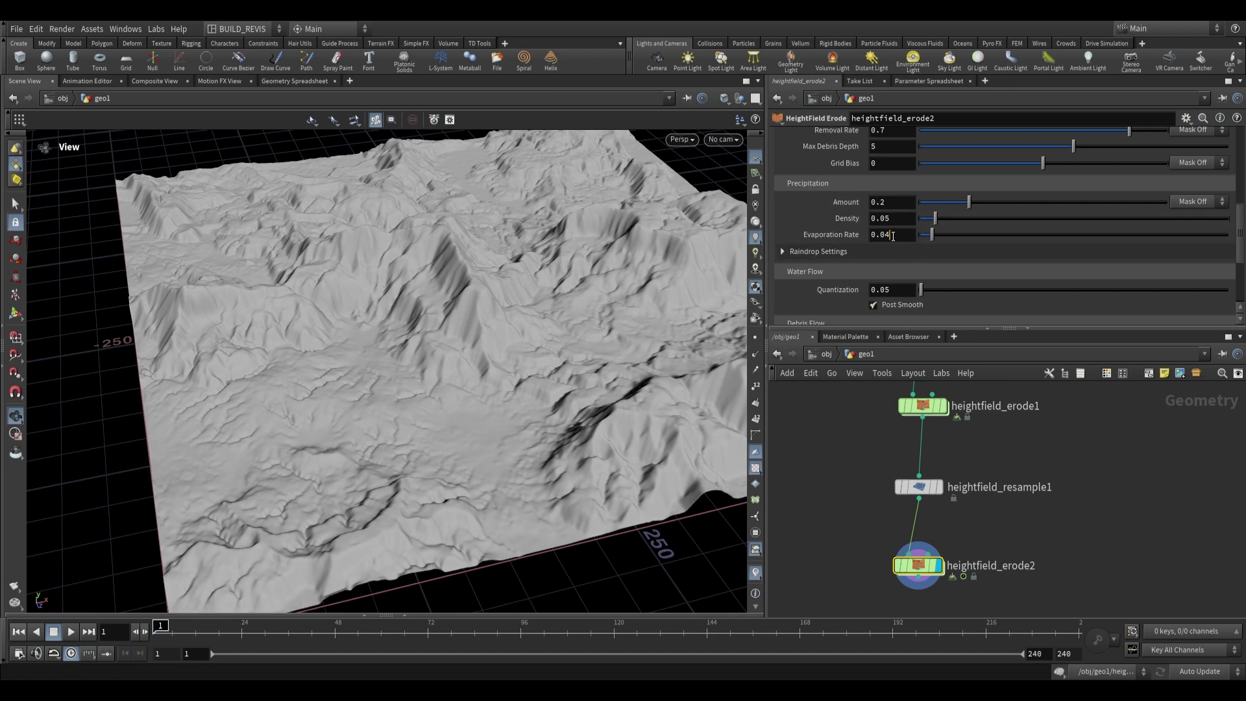
scroll(459, 439, up, 3)
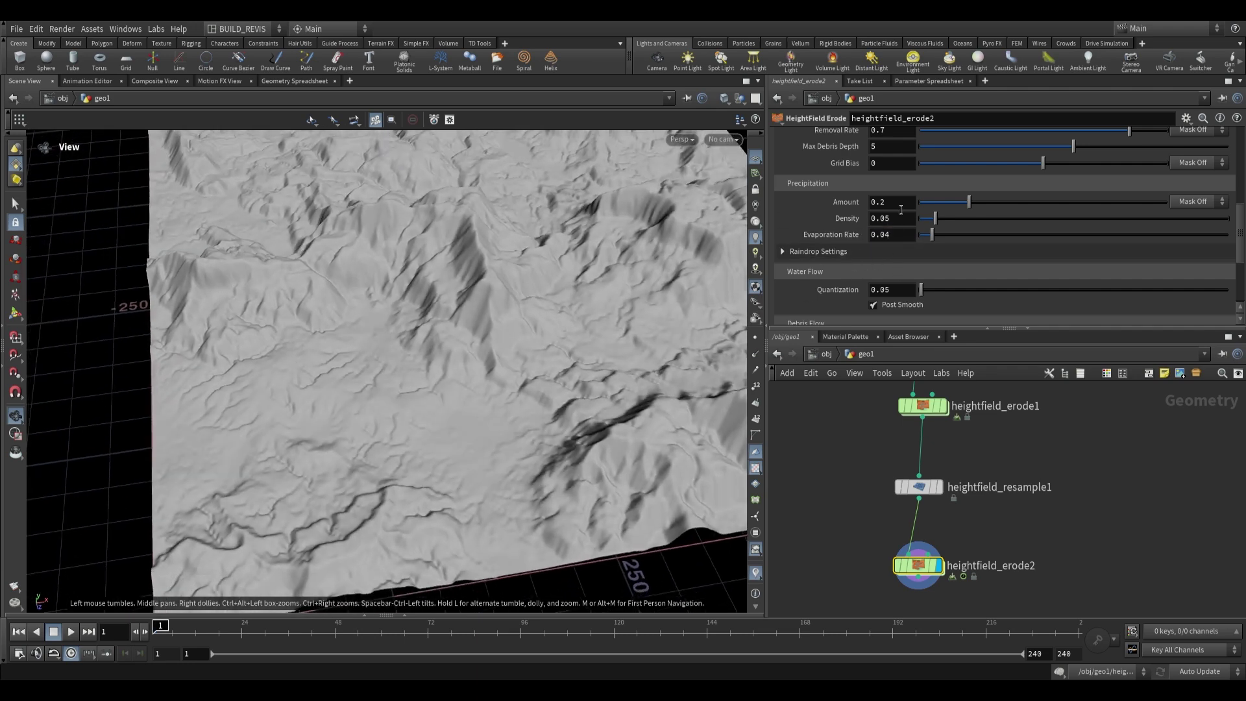
- Expand the Raindrop Settings of heightfield_erode2 and examine Expand Radius and Blur Radius
click(804, 253)
scroll(819, 224, down, 2)
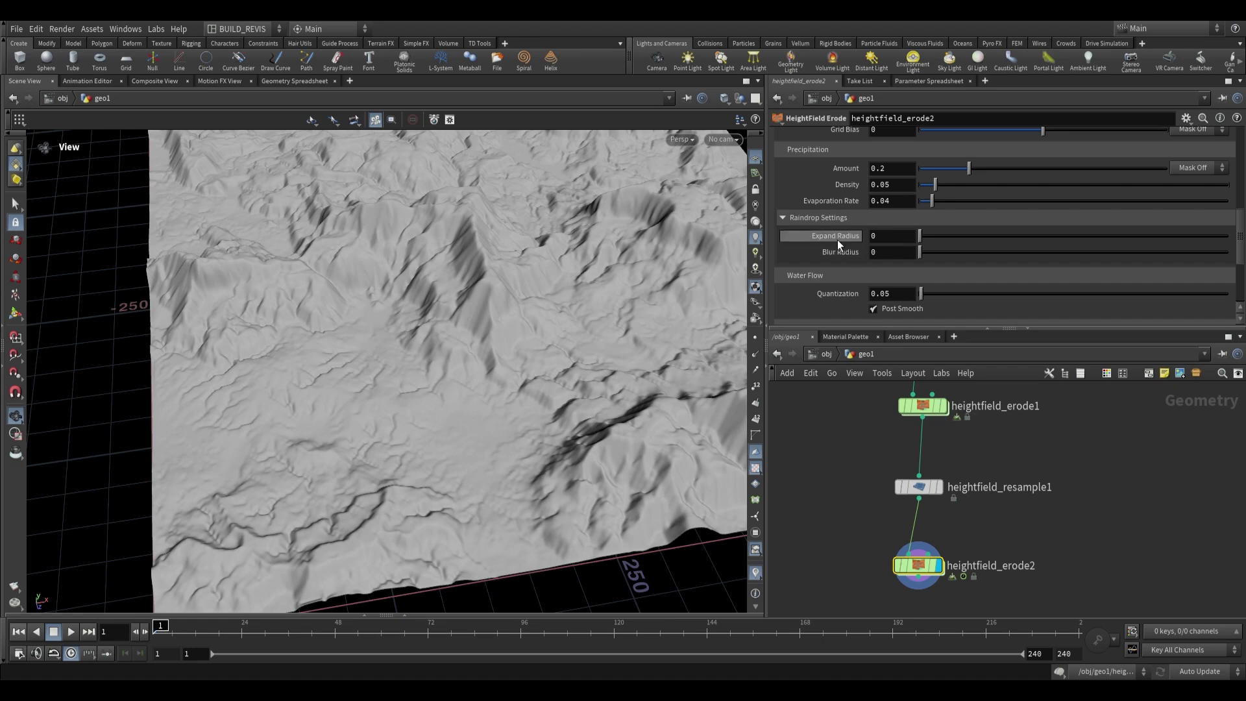
drag(431, 389, 473, 416)
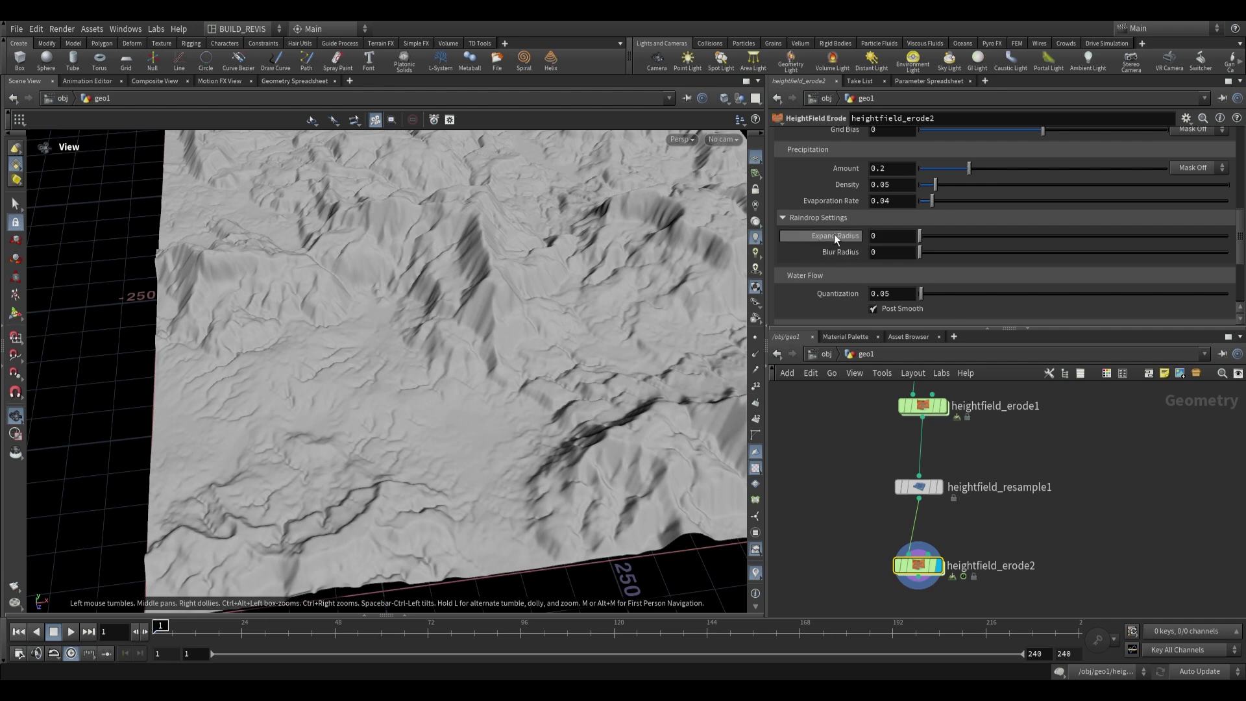
scroll(831, 236, up, 3)
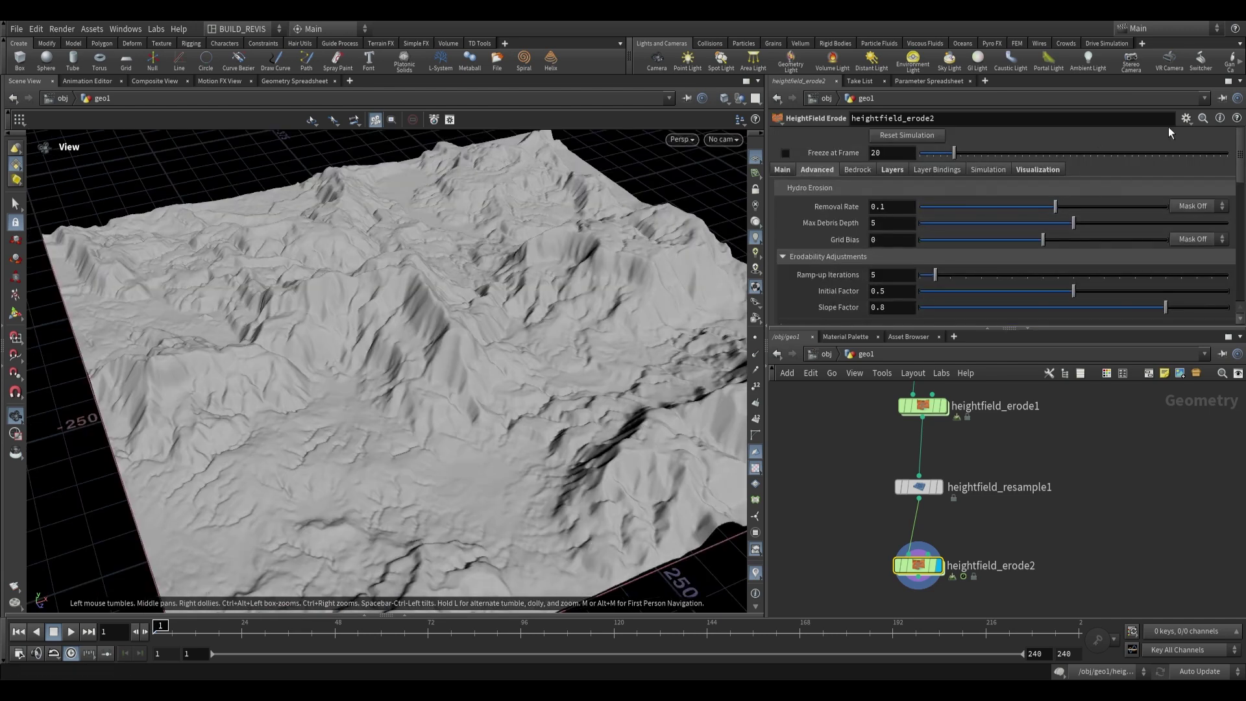
drag(474, 301, 480, 317)
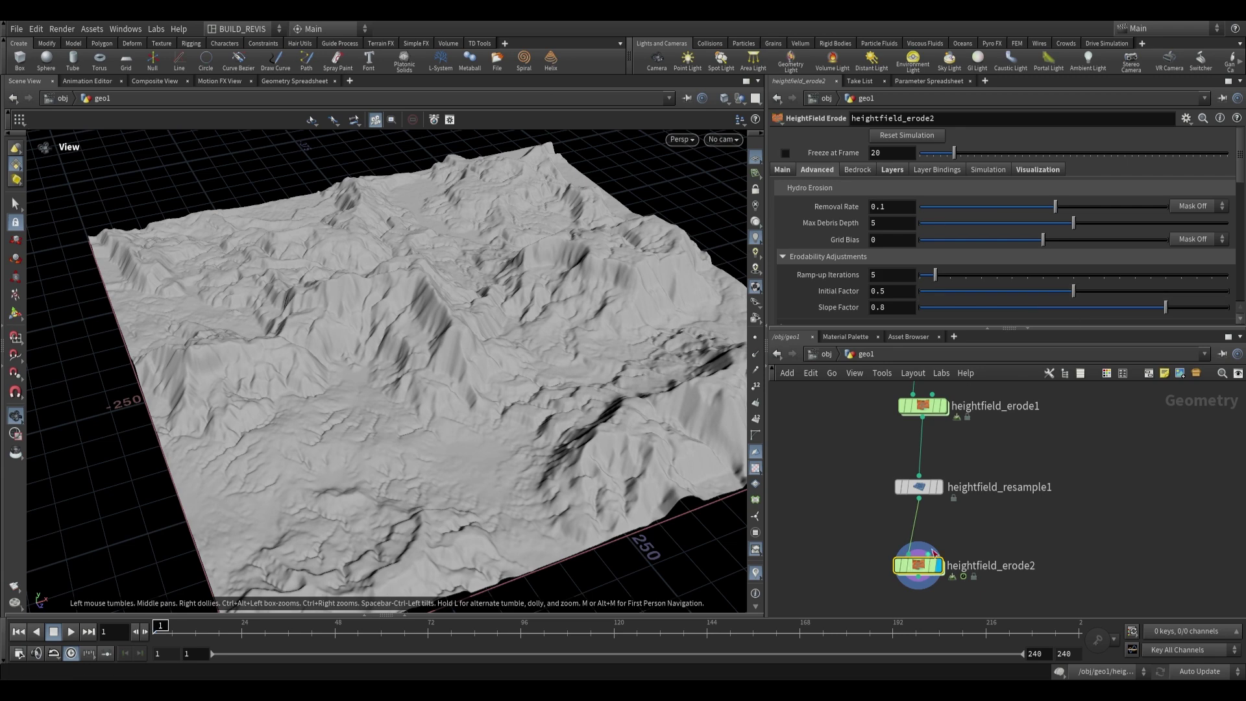
- Open the HeightField Erode help page and read the Controlling the look section on channels, ridges, lakes and debris
click(1236, 118)
drag(447, 259, 1026, 117)
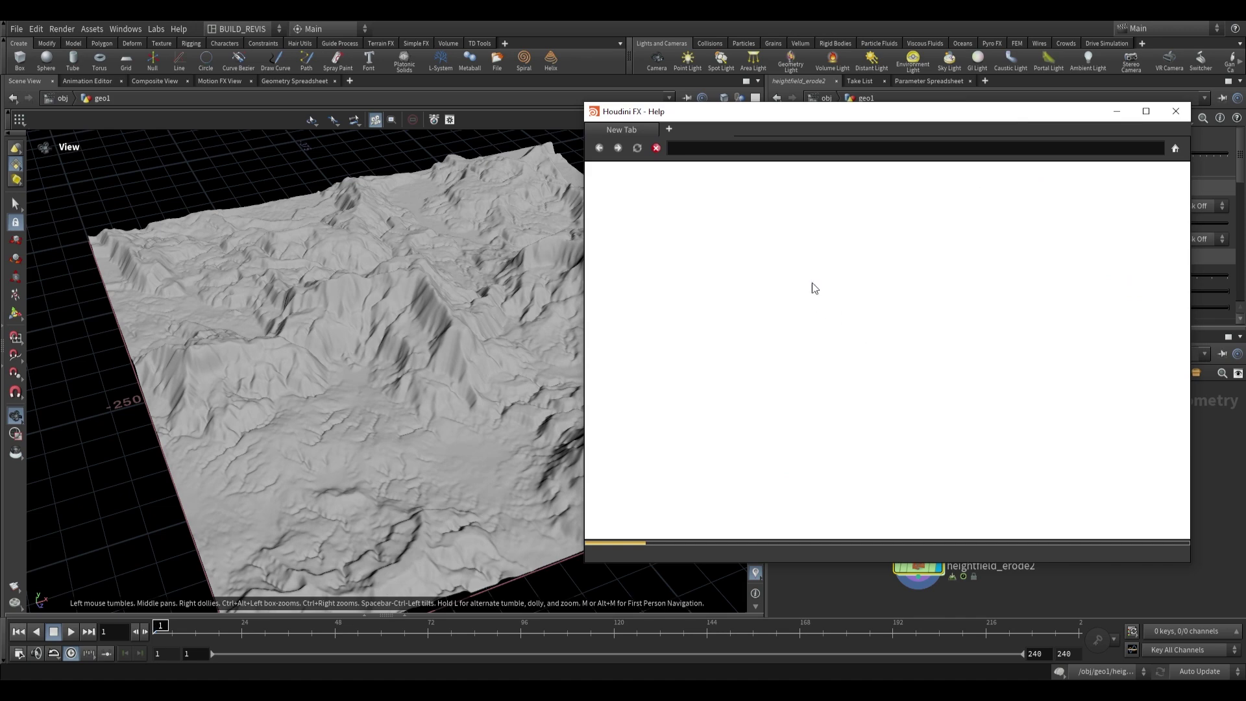
scroll(909, 350, down, 10)
scroll(834, 359, down, 5)
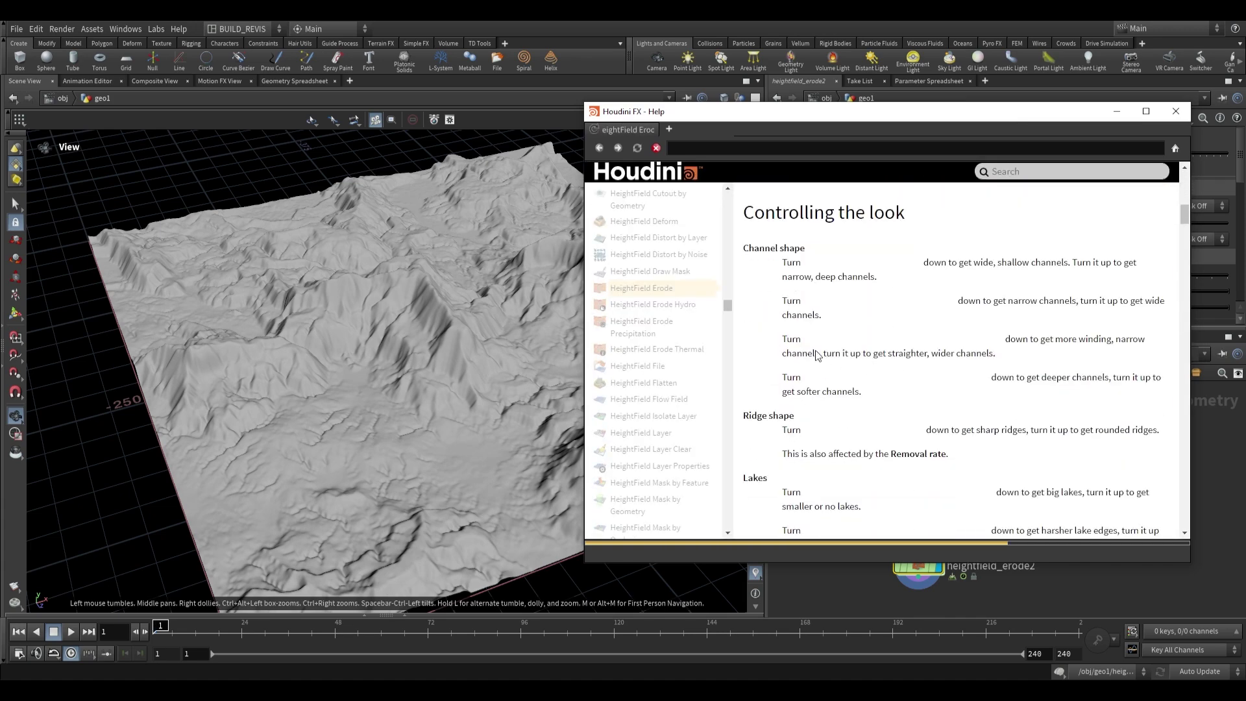
scroll(817, 347, up, 4)
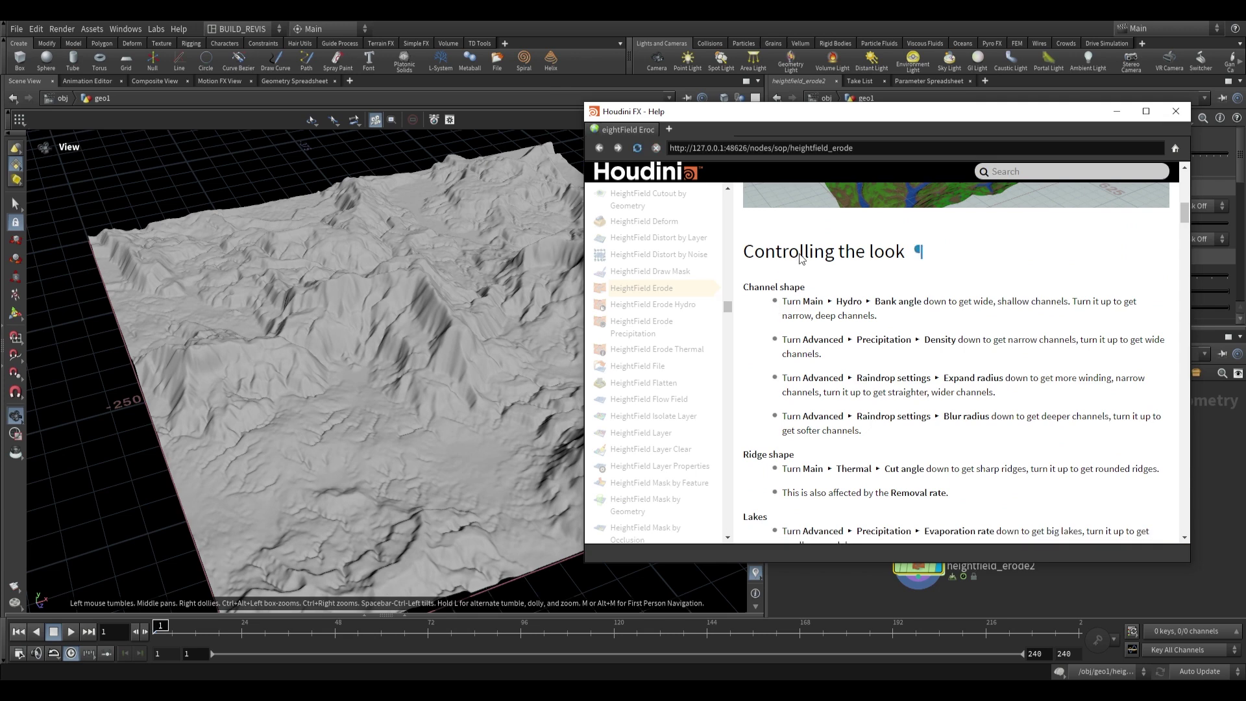
drag(889, 112, 636, 107)
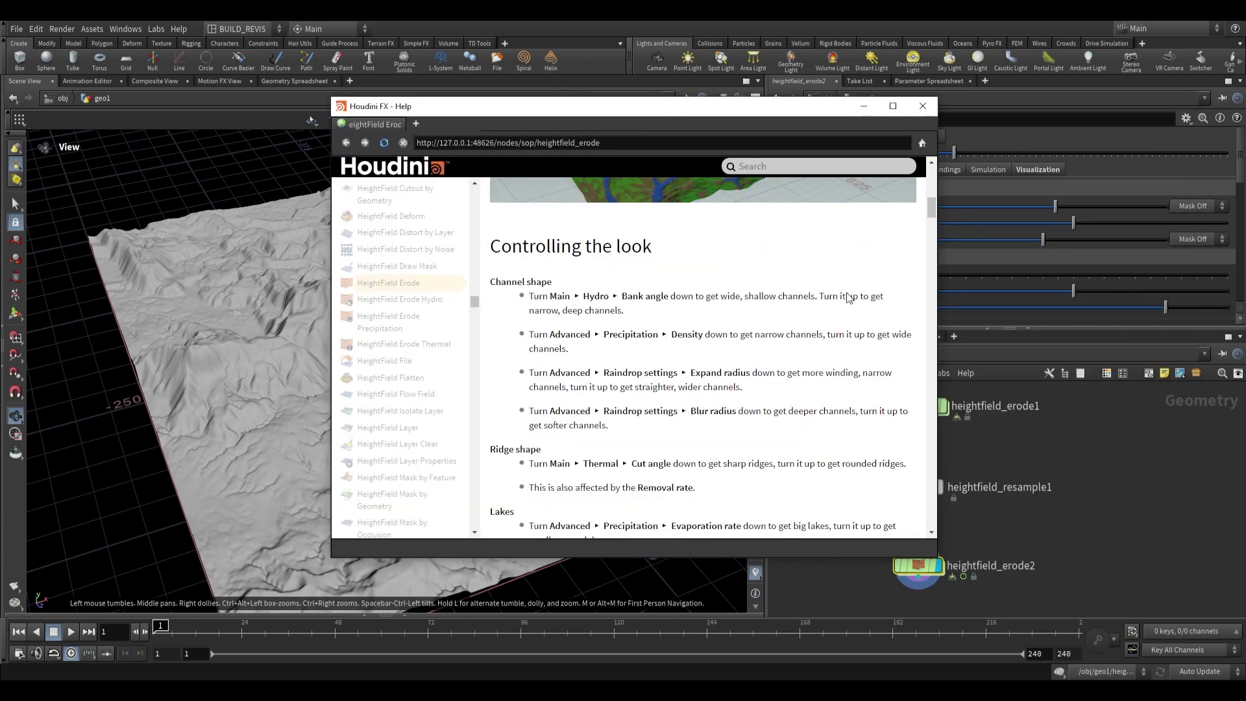
scroll(521, 448, down, 4)
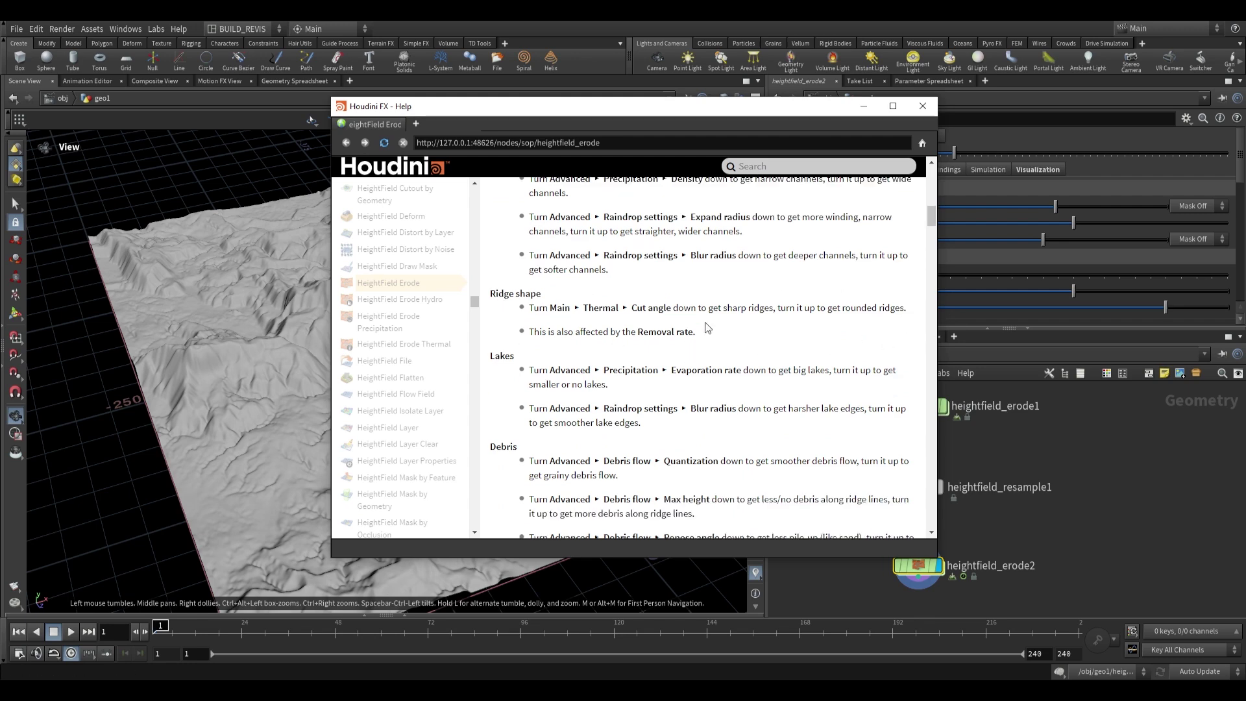
scroll(687, 318, down, 2)
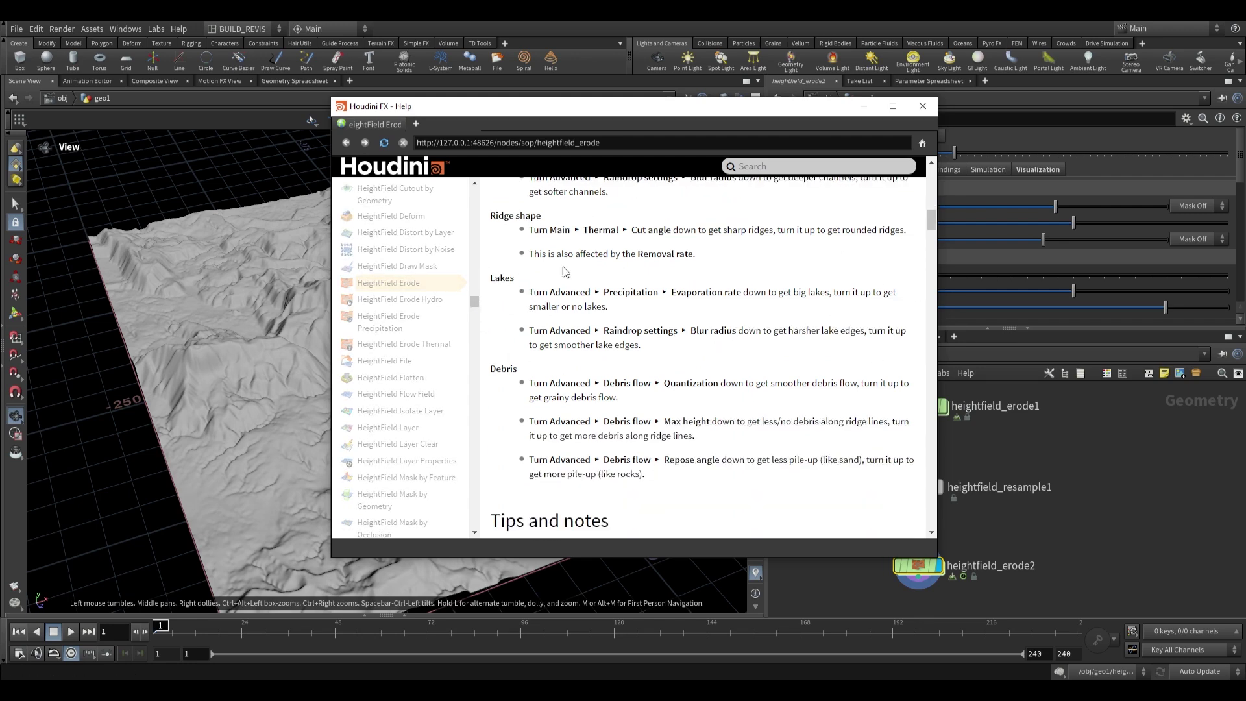
scroll(714, 305, down, 2)
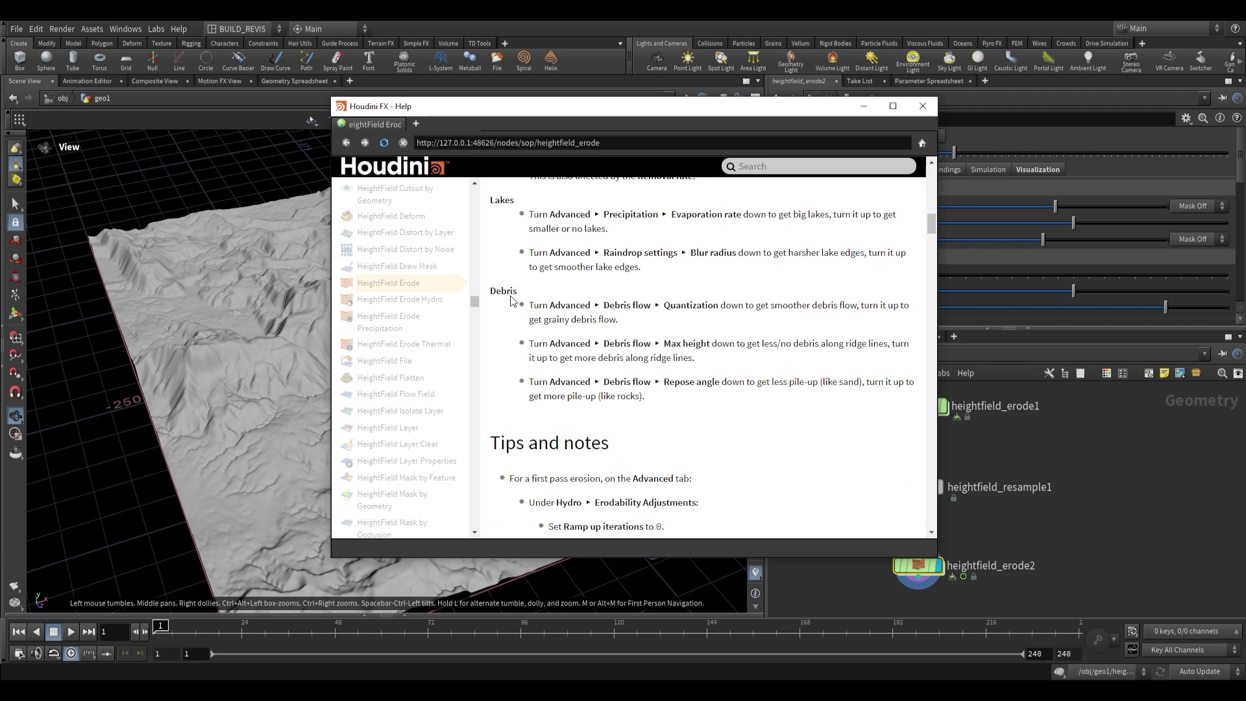
- Read the help page's Tips and notes section on first pass erosion settings
scroll(683, 347, down, 6)
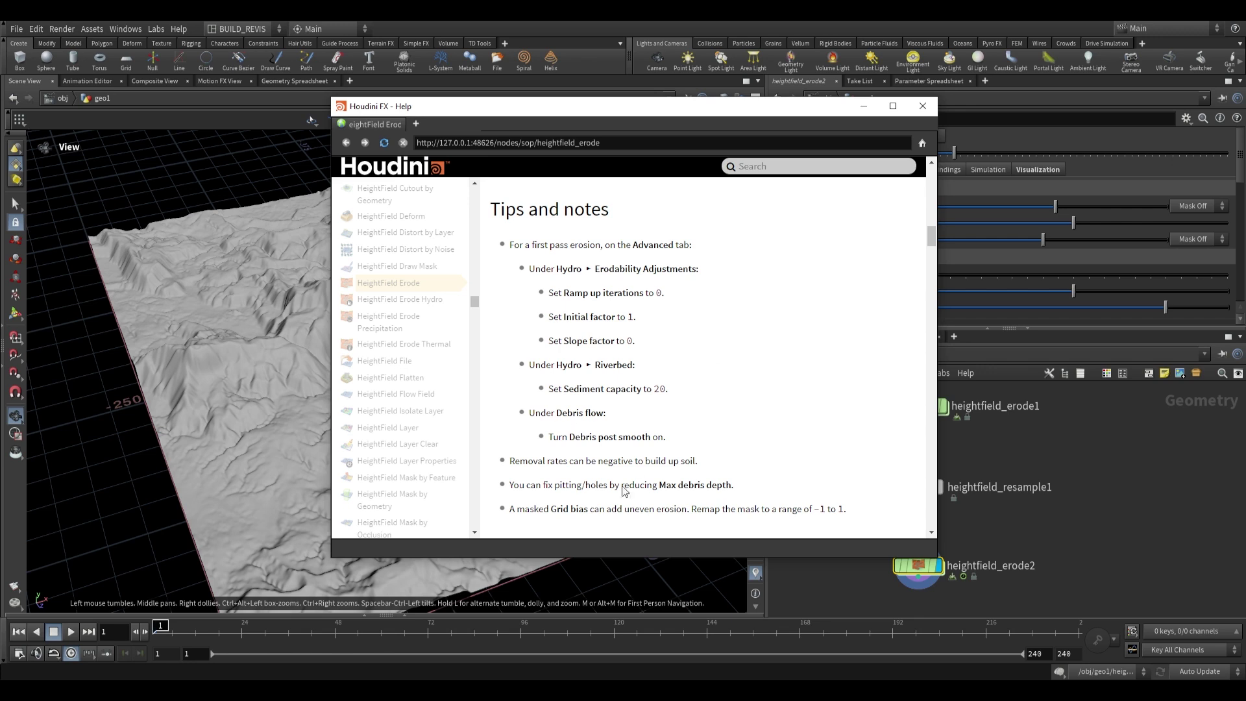
drag(511, 248, 600, 252)
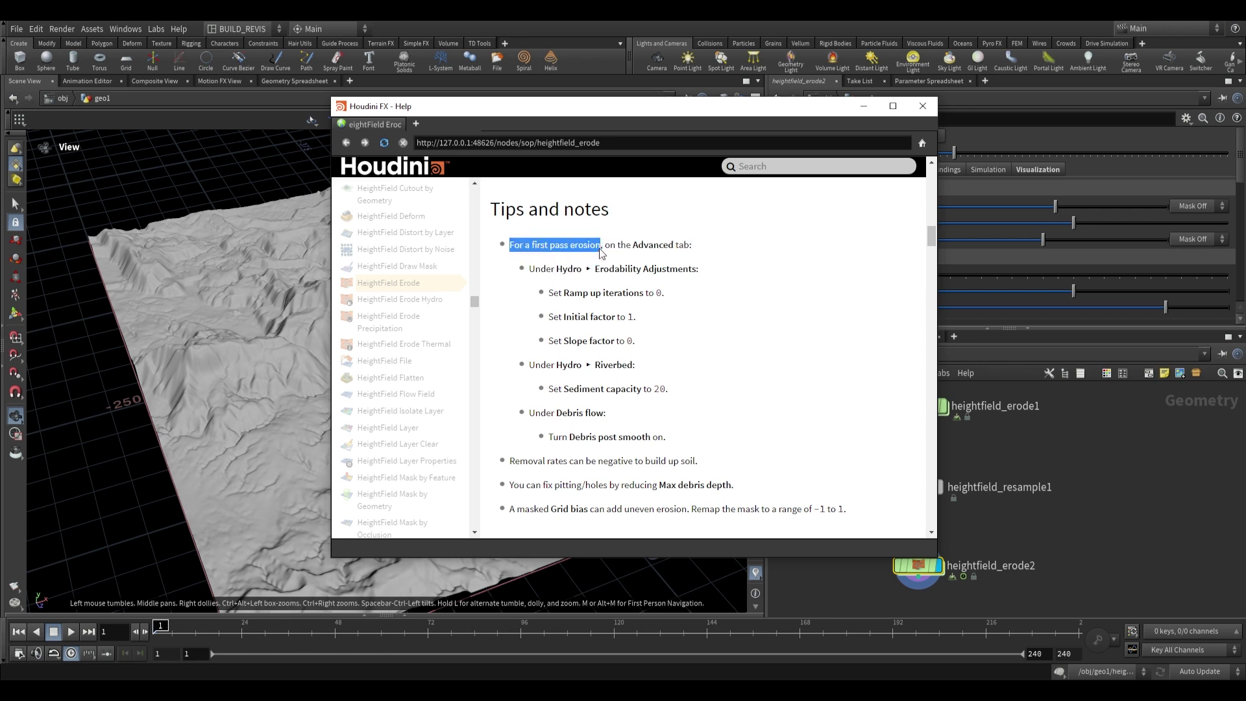
click(537, 269)
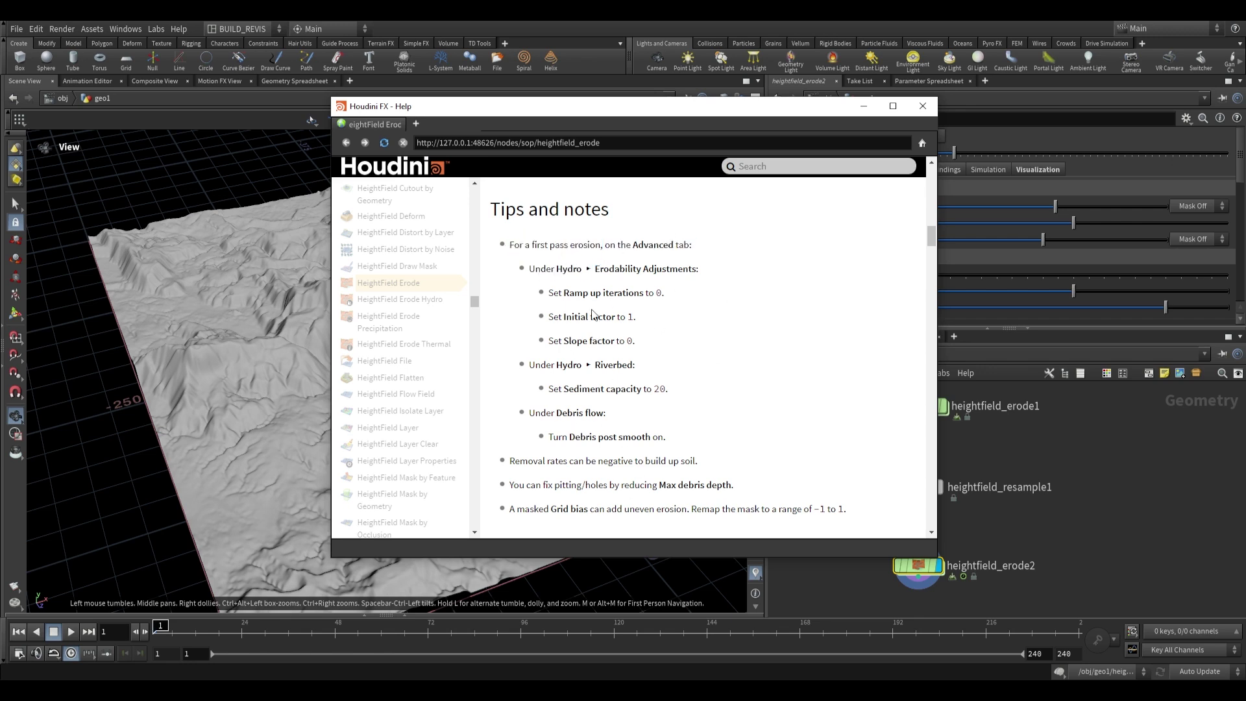
- Read the recommended Erodability Adjustments, Riverbed, Debris flow and Grid bias tips for first pass erosion and close the help window
drag(565, 293, 692, 302)
click(617, 327)
drag(565, 320, 663, 334)
drag(563, 342, 659, 348)
click(584, 325)
scroll(583, 390, down, 2)
scroll(584, 389, down, 1)
drag(559, 311, 671, 315)
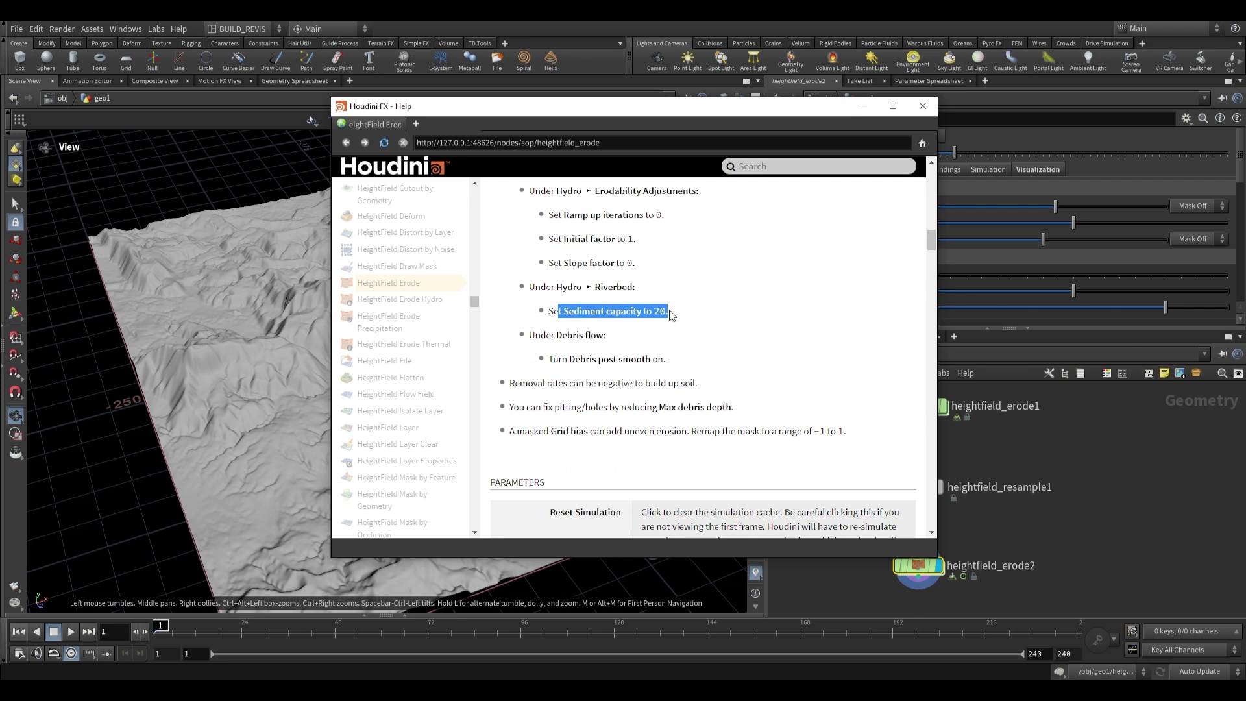
click(673, 393)
drag(571, 361, 673, 362)
click(662, 380)
scroll(717, 488, up, 1)
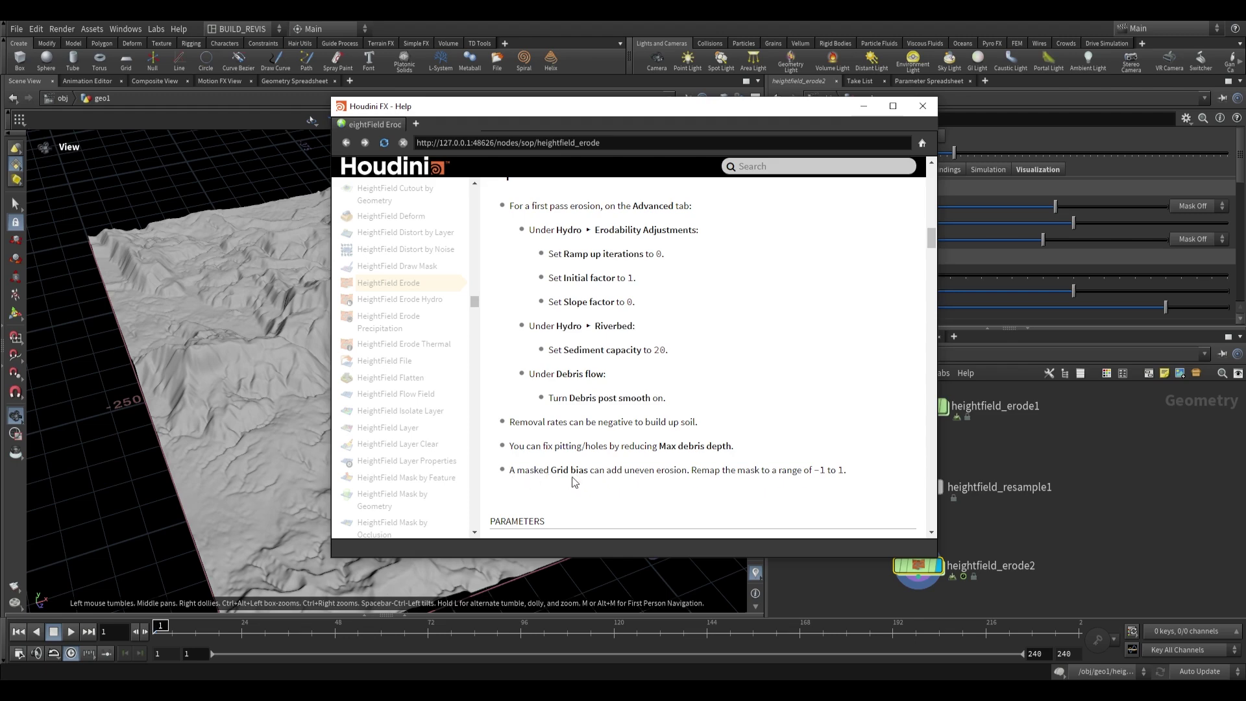
drag(554, 475, 584, 476)
click(701, 478)
click(923, 107)
- Turn on the Grid Bias mask of heightfield_erode2 and move the node farther below heightfield_resample1
mouse_move(437, 356)
mouse_down()
mouse_move(455, 424)
mouse_move(434, 427)
mouse_move(473, 369)
mouse_move(428, 377)
mouse_up()
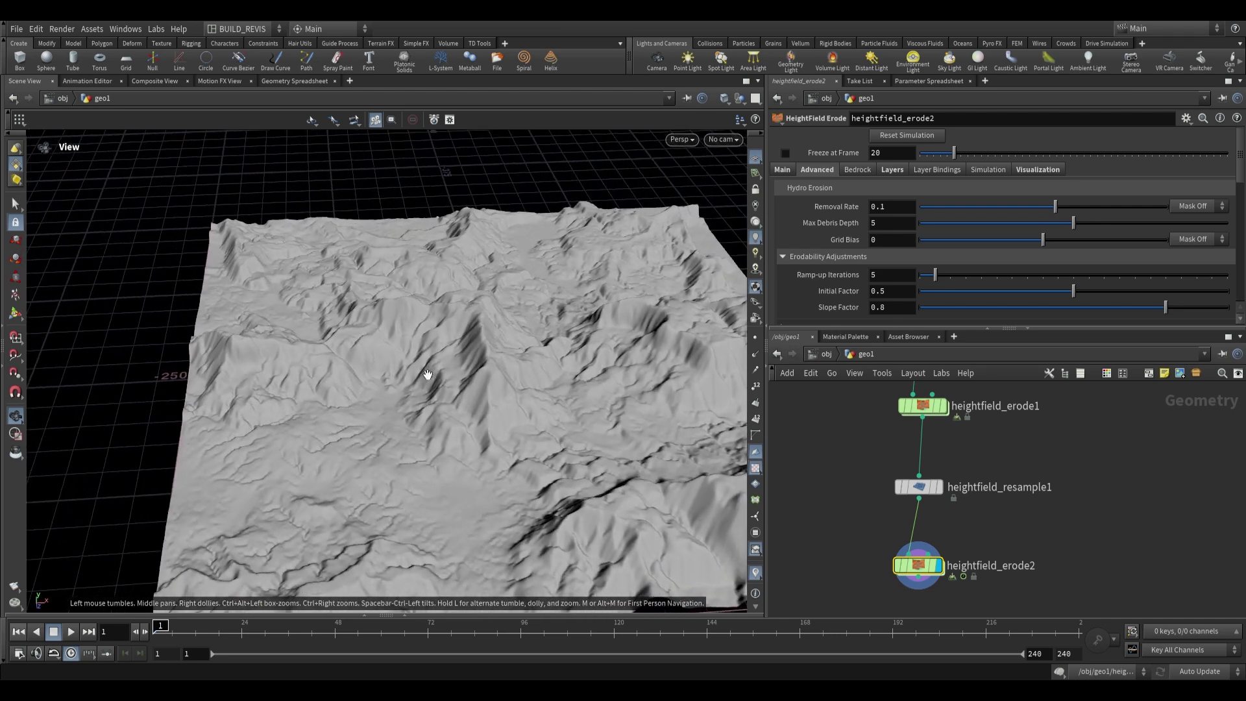
drag(538, 382, 499, 361)
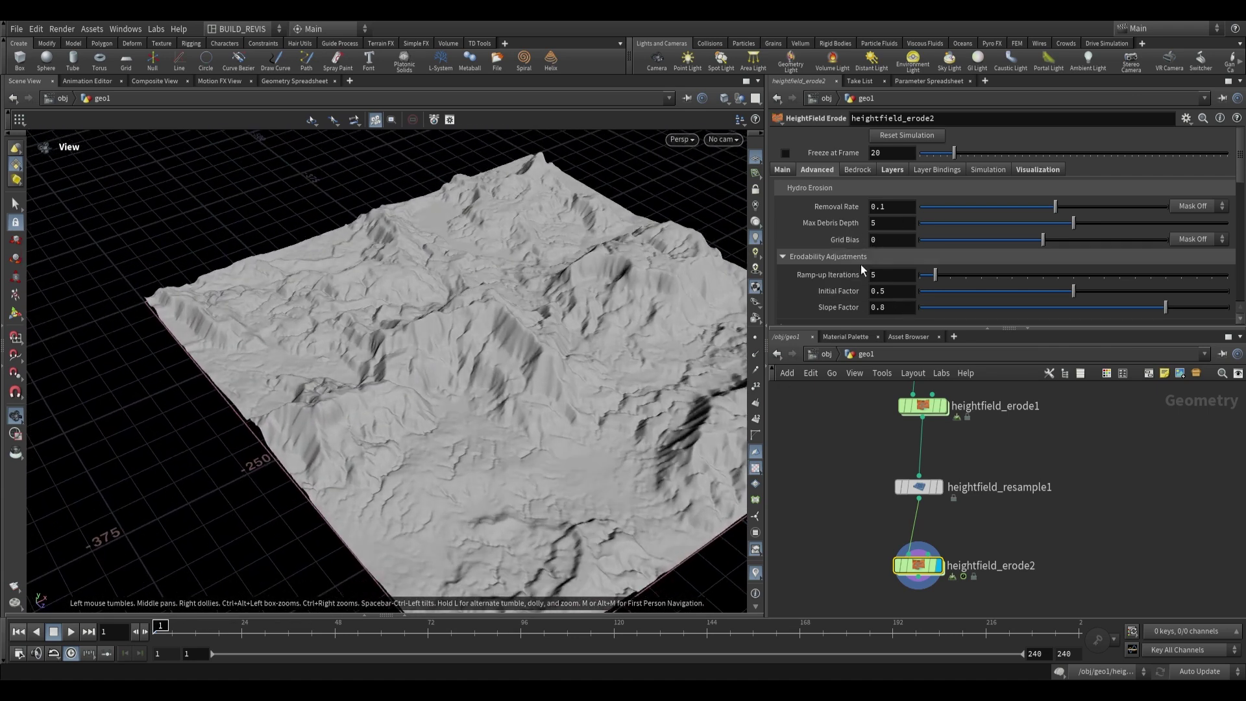
click(1204, 239)
click(1203, 260)
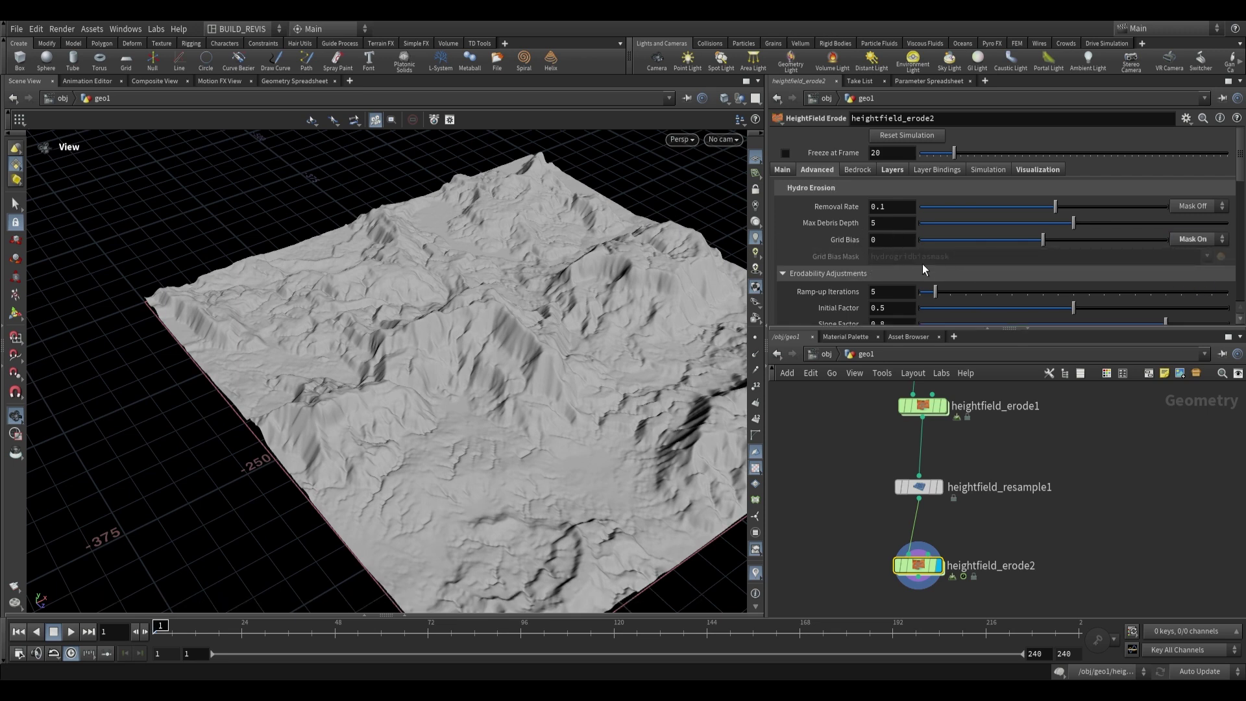
middle_drag(1041, 500, 985, 414)
drag(863, 478, 869, 569)
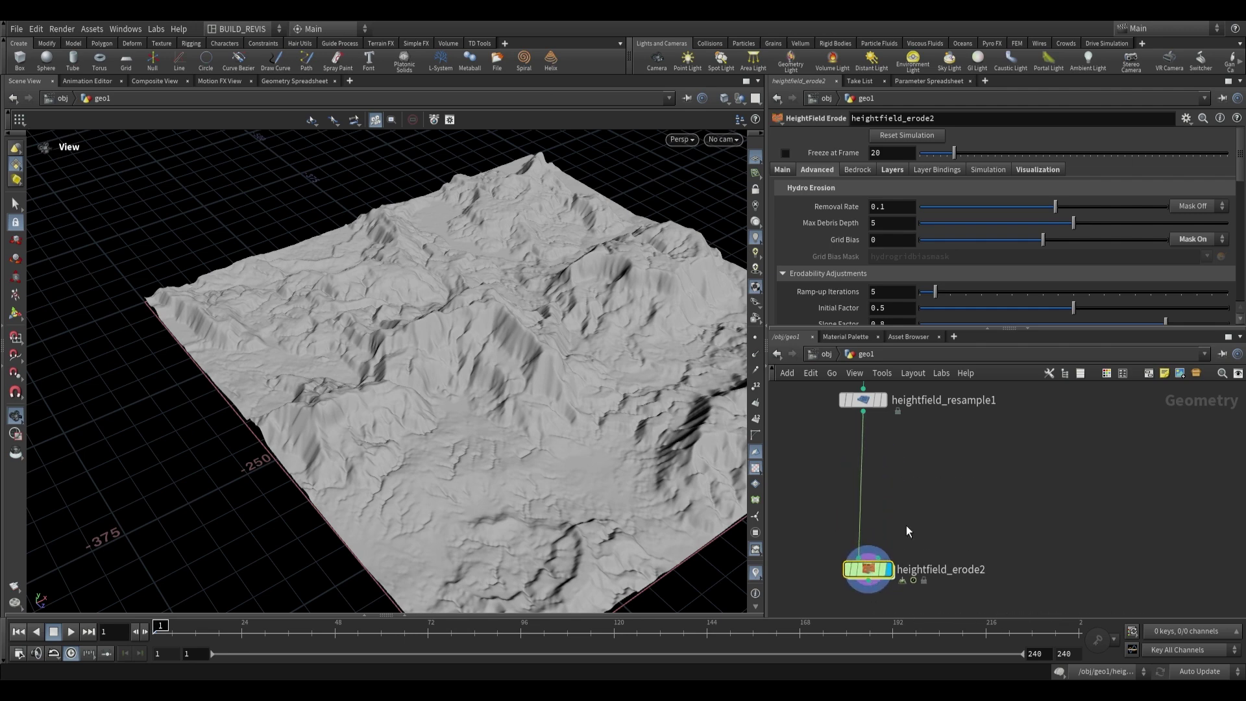
- Add a HeightField Mask by Feature node fed by heightfield_resample1 and display its mask
key(Tab)
text(mask by)
key(Down)
key(Return)
click(940, 496)
click(941, 496)
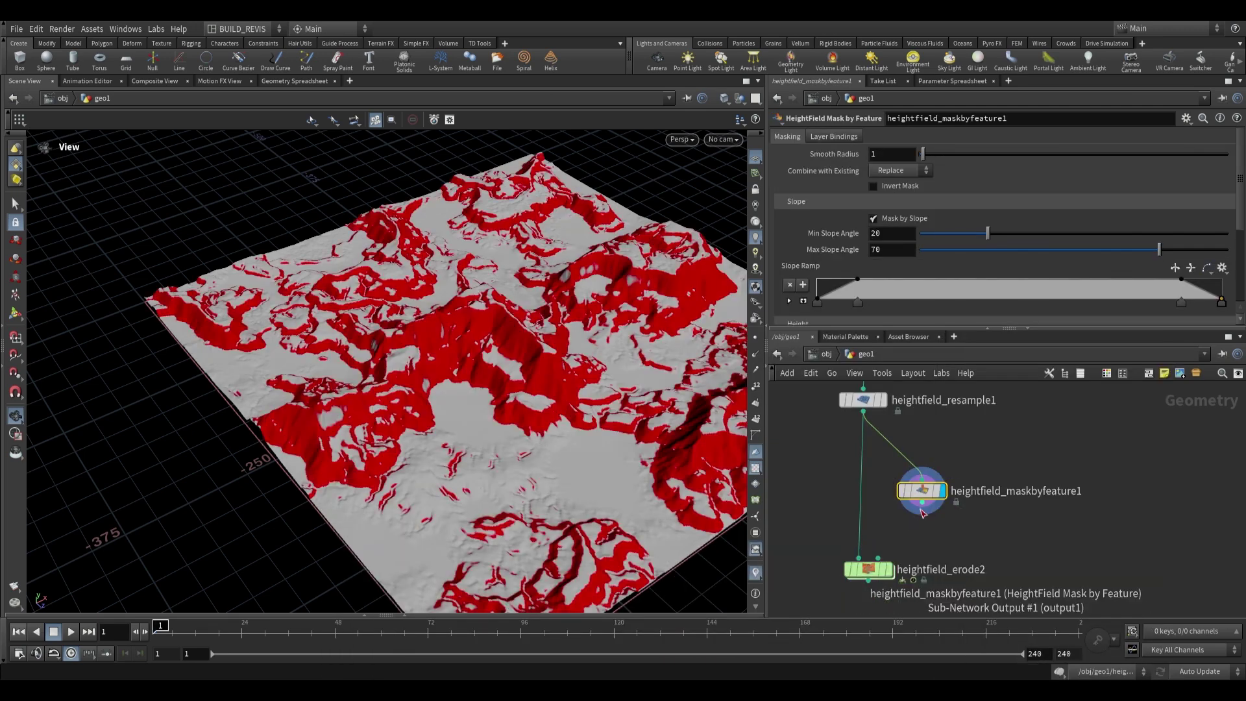
- Turn on Mask by Direction in the feature mask and widen its Angle Spread
drag(536, 415, 506, 390)
scroll(823, 246, down, 4)
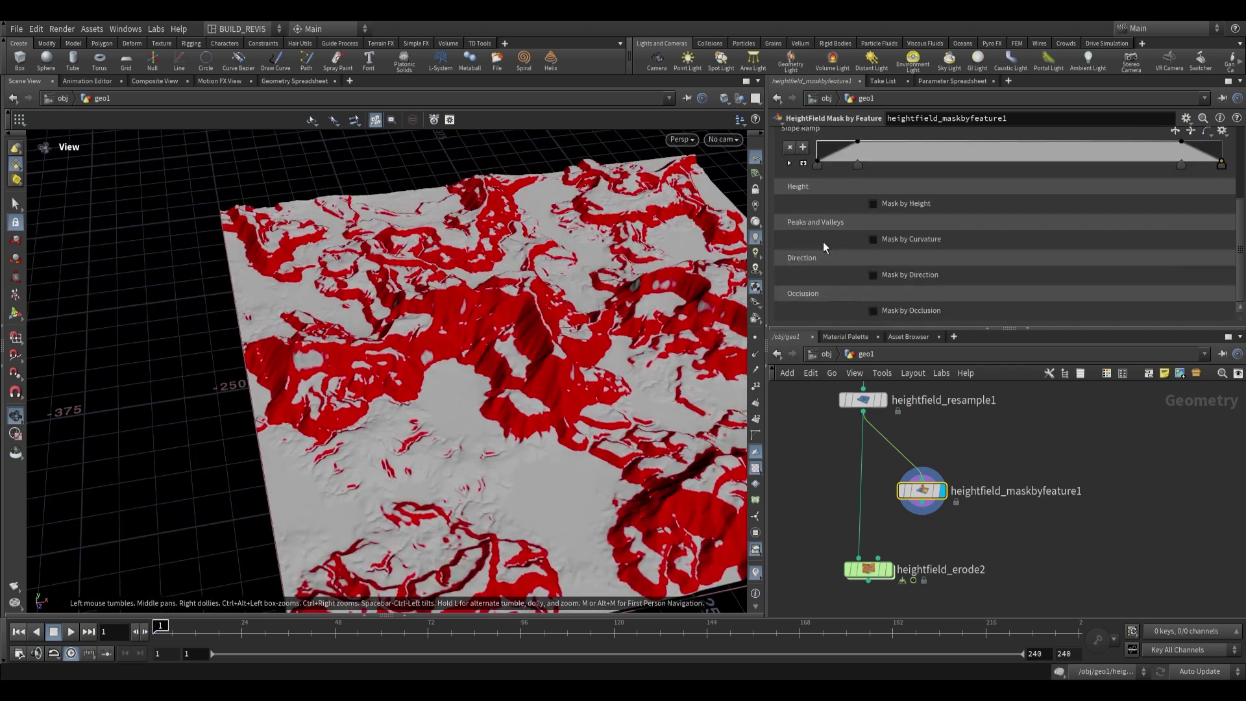
click(884, 276)
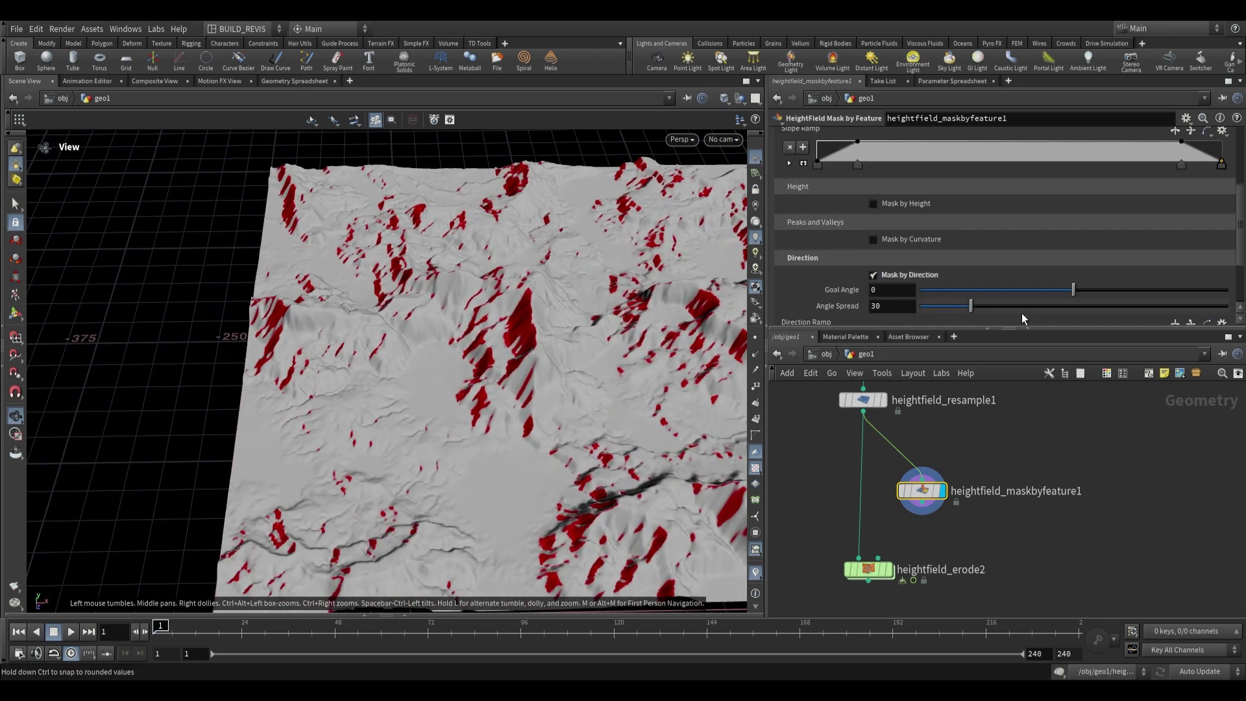
drag(969, 313, 1105, 316)
drag(535, 282, 616, 310)
- Add a HeightField Copy Layer node after the feature mask, display it, and space the nodes out above heightfield_erode2
key(Tab)
text(copy l)
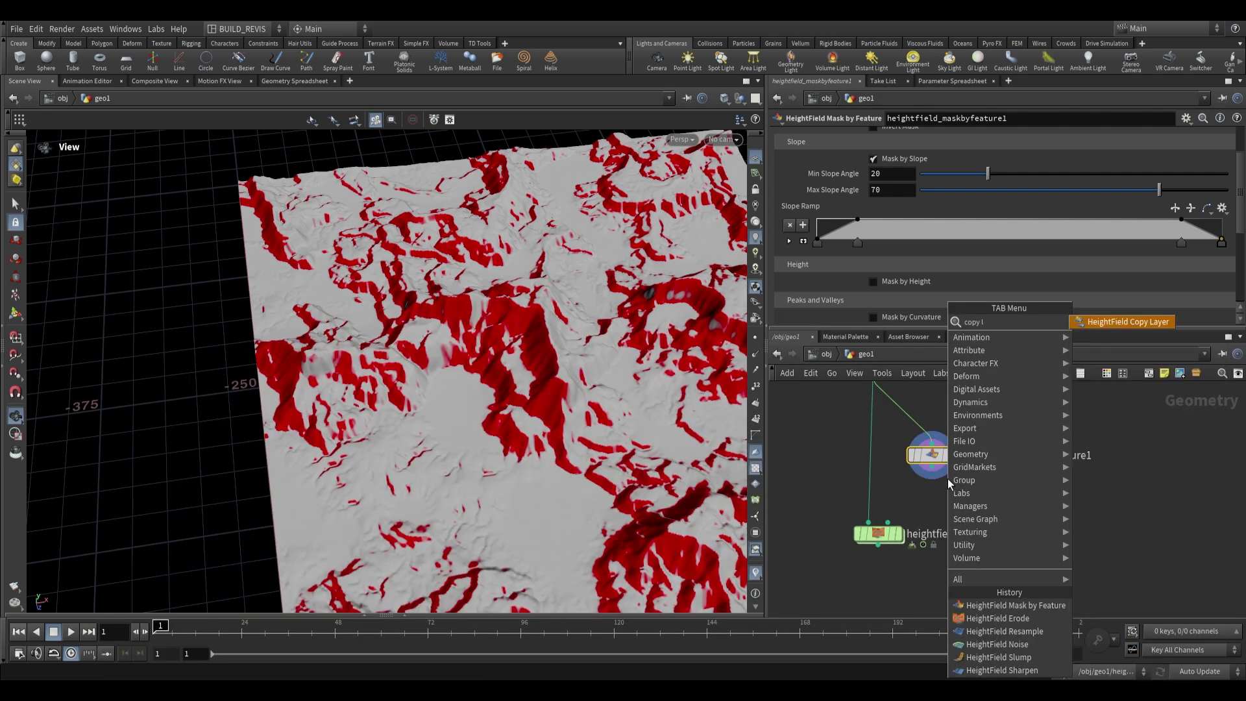
key(Return)
click(949, 487)
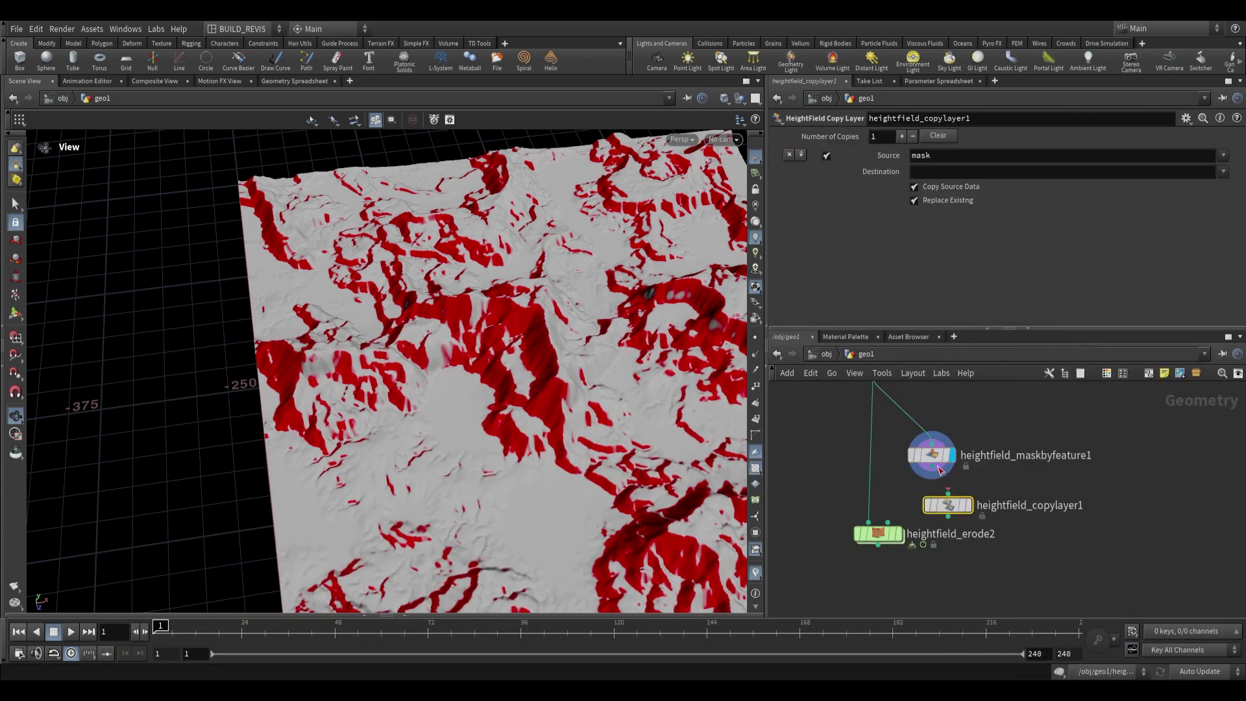
click(968, 505)
drag(952, 506, 943, 492)
drag(880, 534, 876, 602)
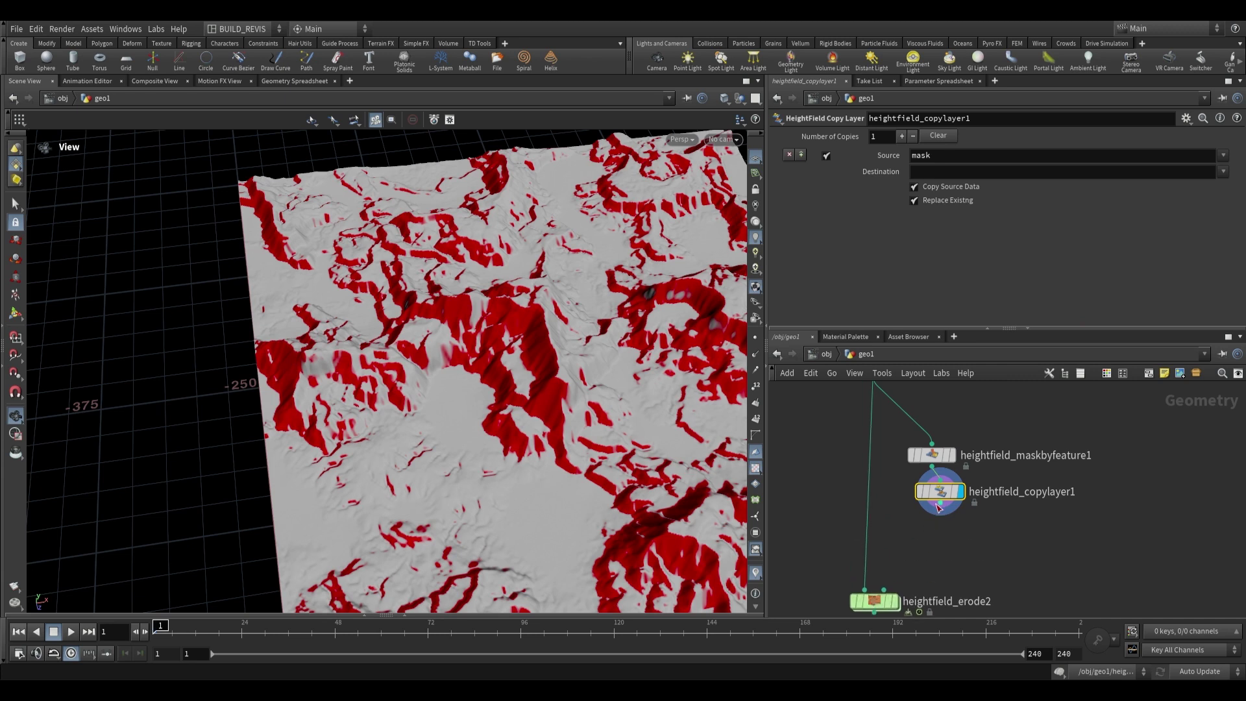
drag(939, 493, 932, 530)
middle_drag(932, 528, 922, 481)
- Set the copy layer's Destination to hydrogridbiasmask, matching the Grid Bias Mask name in heightfield_erode2
click(898, 559)
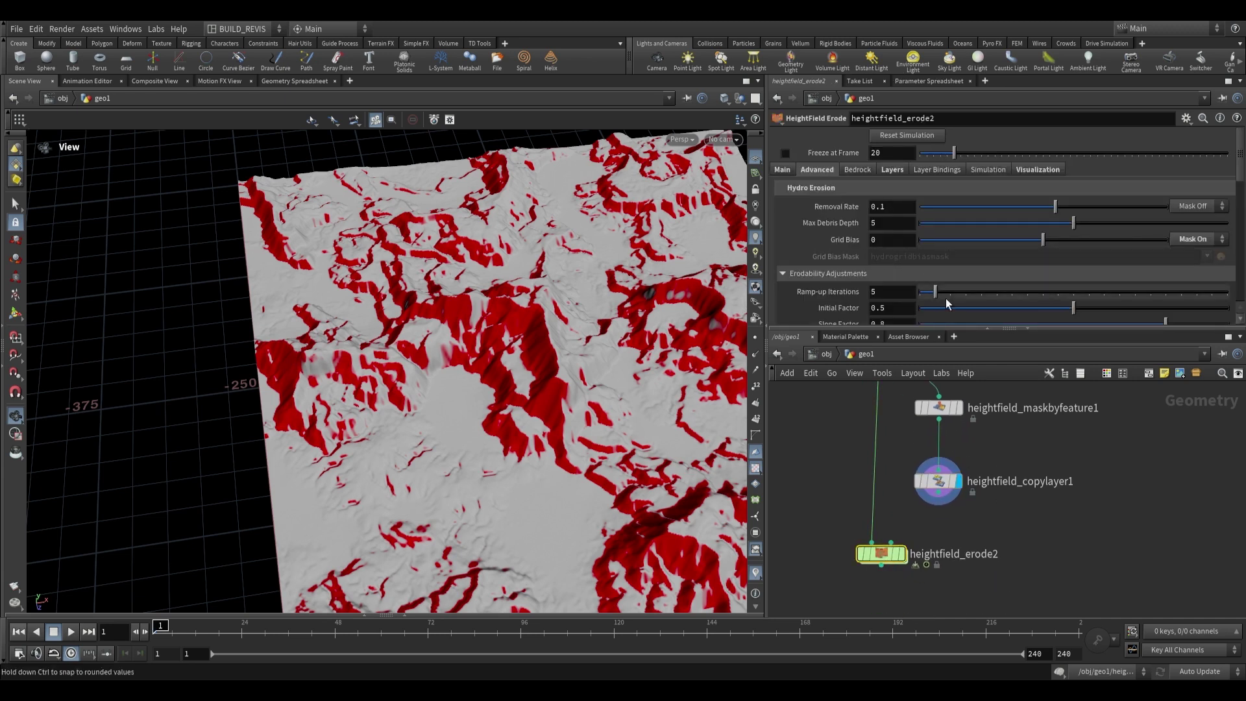
click(939, 487)
click(958, 172)
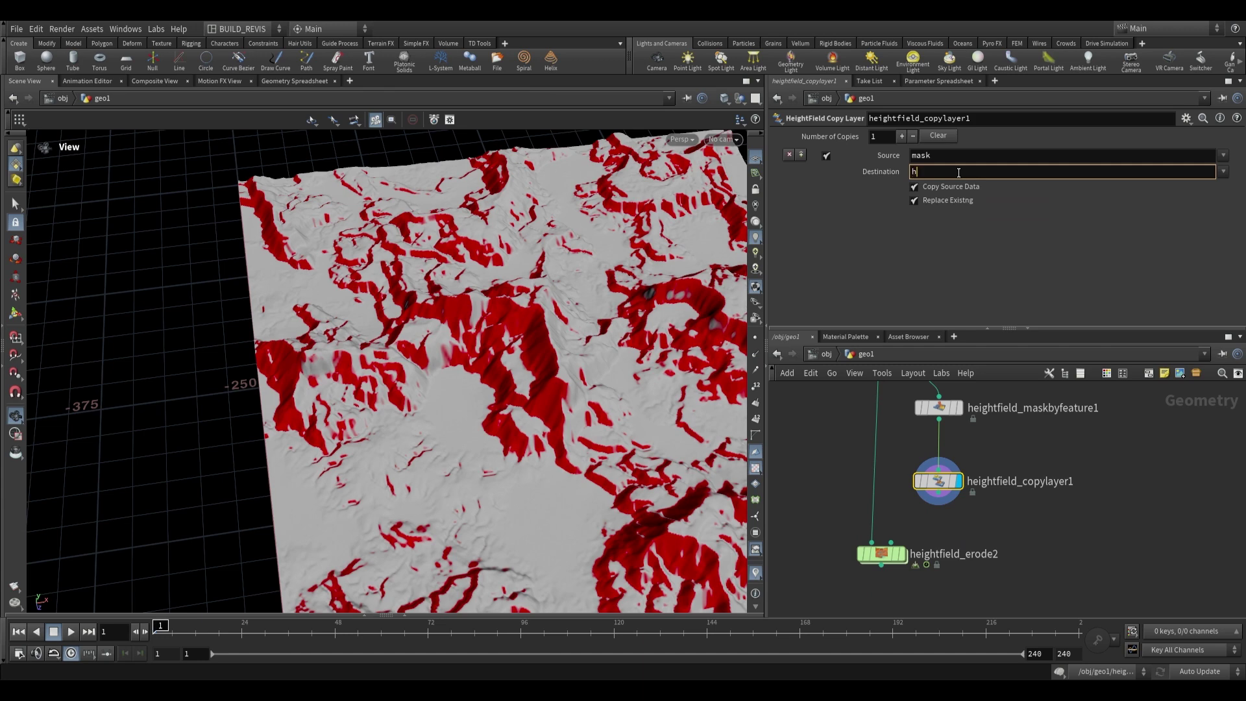
text(hydrogridbiasmask)
key(Return)
- Connect the copy layer node to heightfield_erode2's second input and compare the copied mask with the eroded terrain
drag(938, 494, 892, 542)
click(902, 554)
click(889, 557)
drag(551, 331, 538, 305)
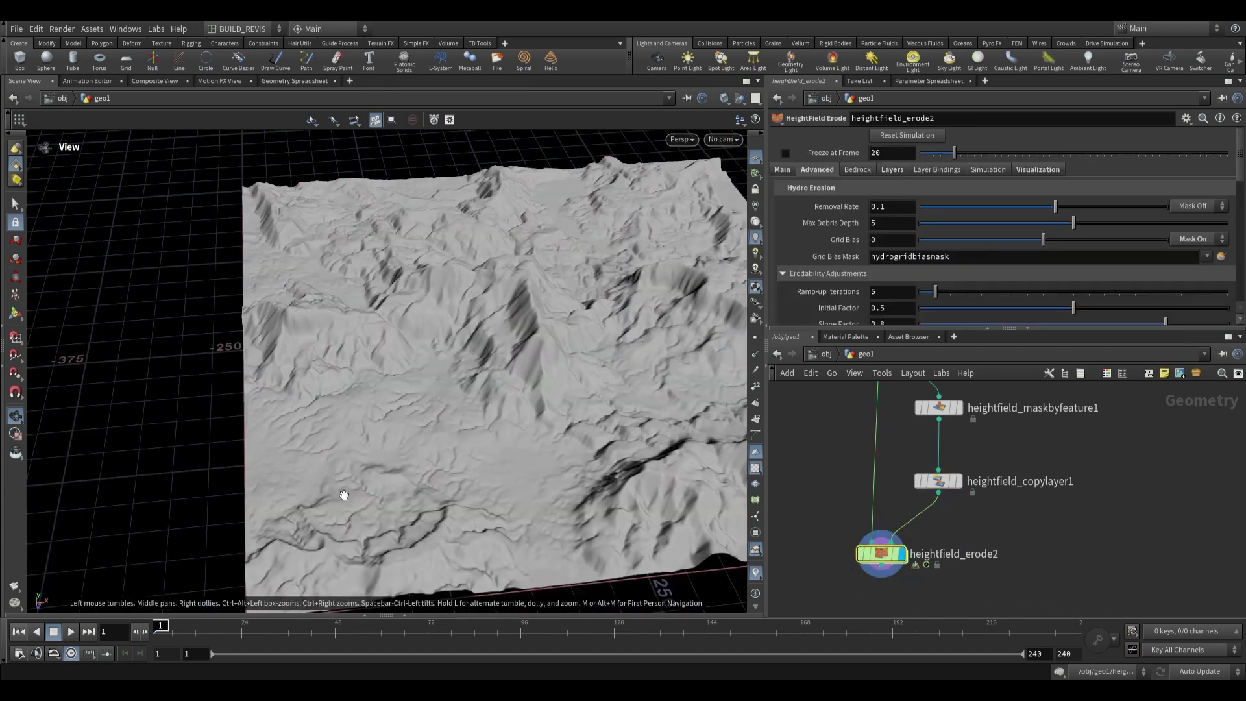
click(958, 482)
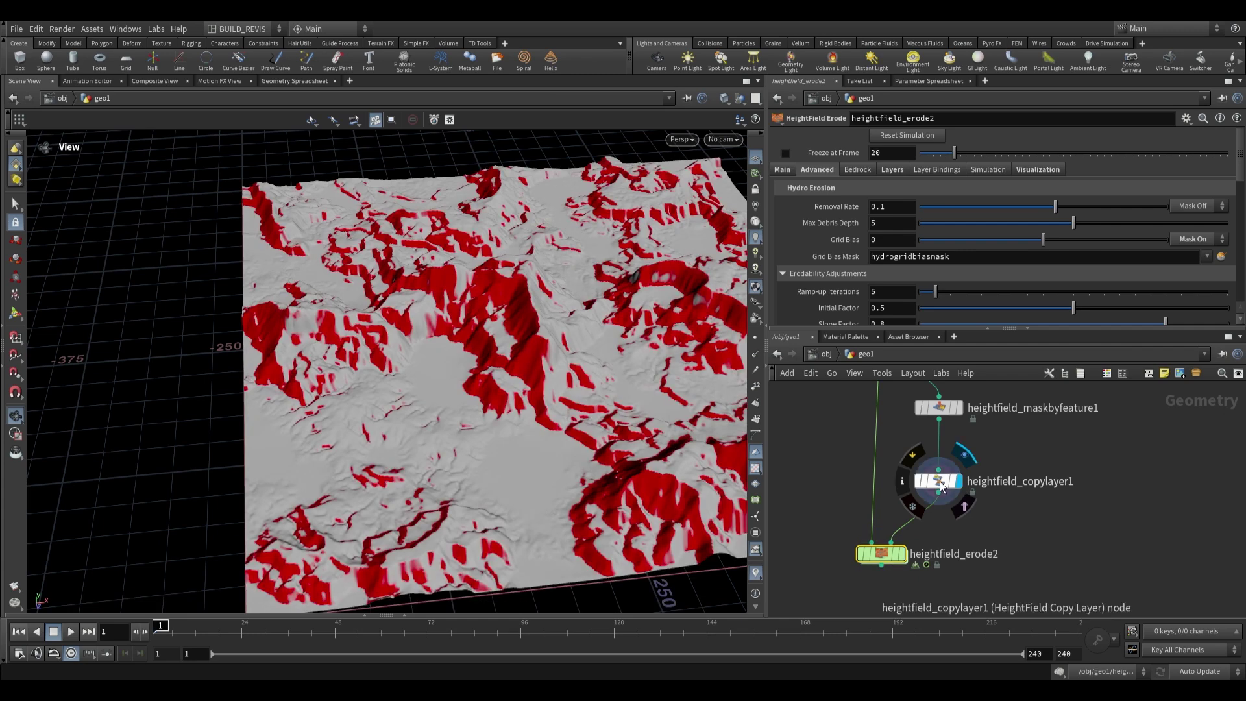
click(902, 553)
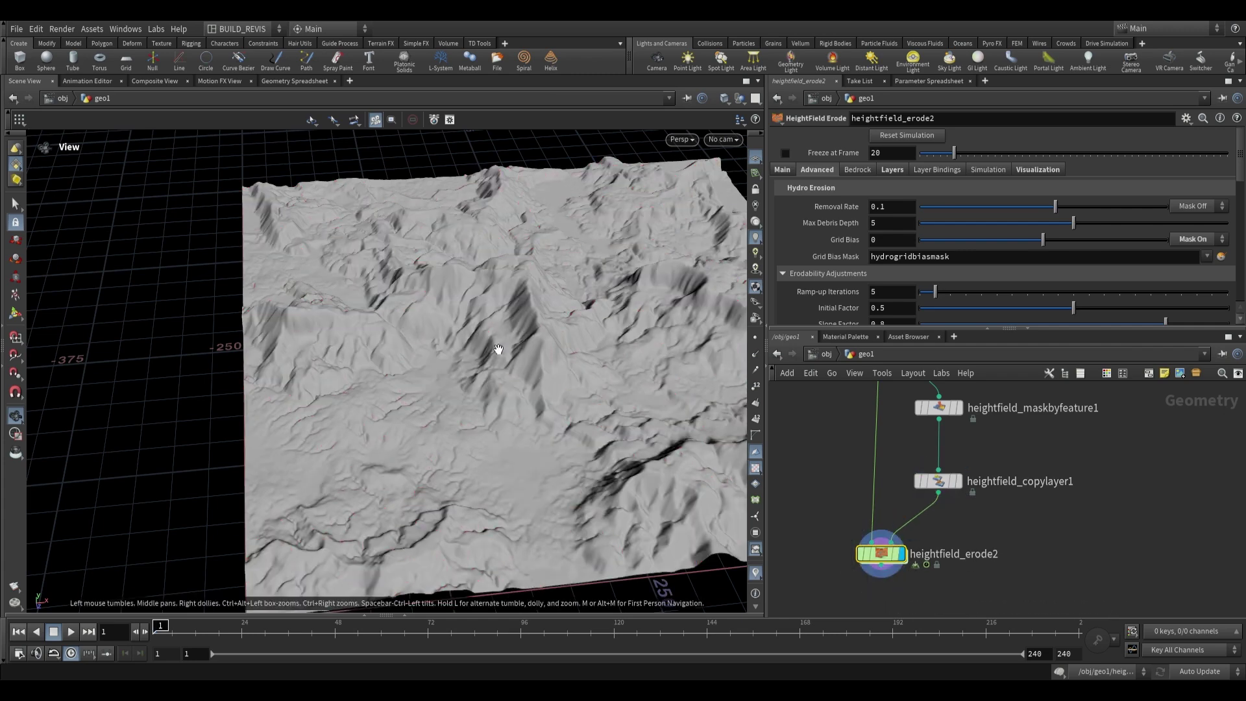
drag(506, 353, 489, 371)
- Insert a HeightField Remap node between heightfield_copylayer1 and heightfield_erode2 and display it
middle_drag(1003, 552, 985, 543)
click(956, 496)
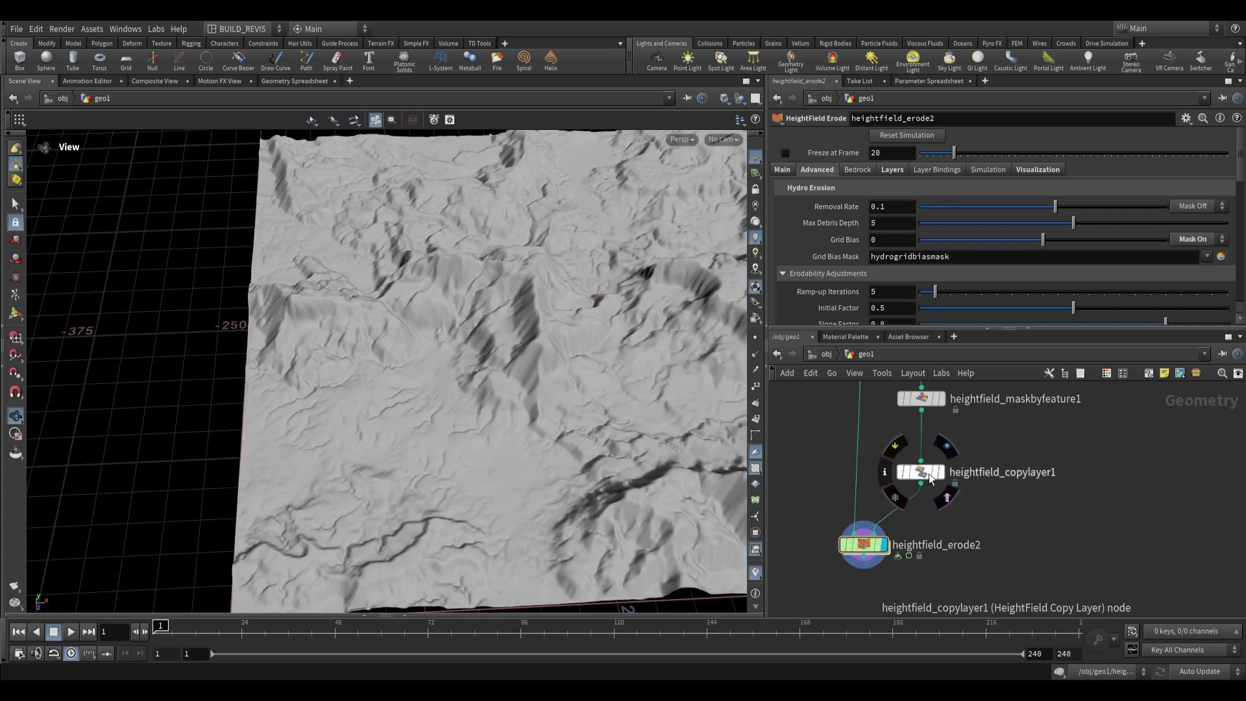
click(930, 474)
middle_drag(927, 512, 941, 488)
key(Tab)
text(rem)
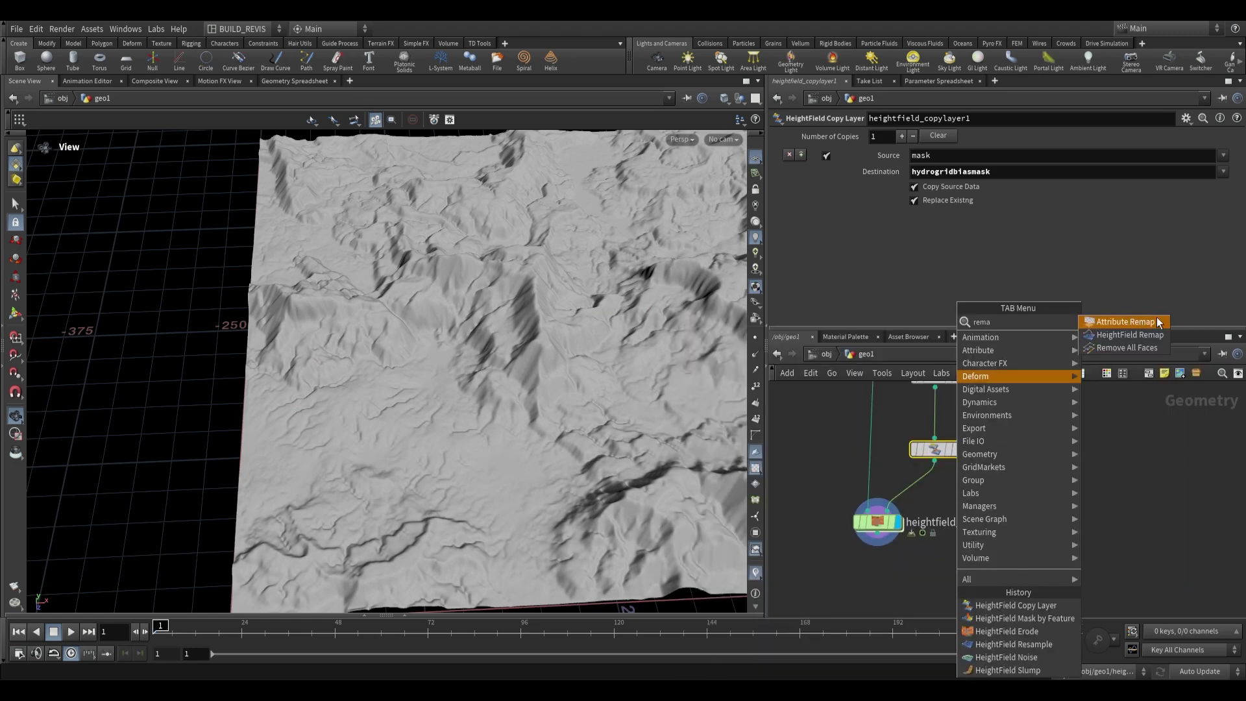
click(1129, 335)
click(936, 485)
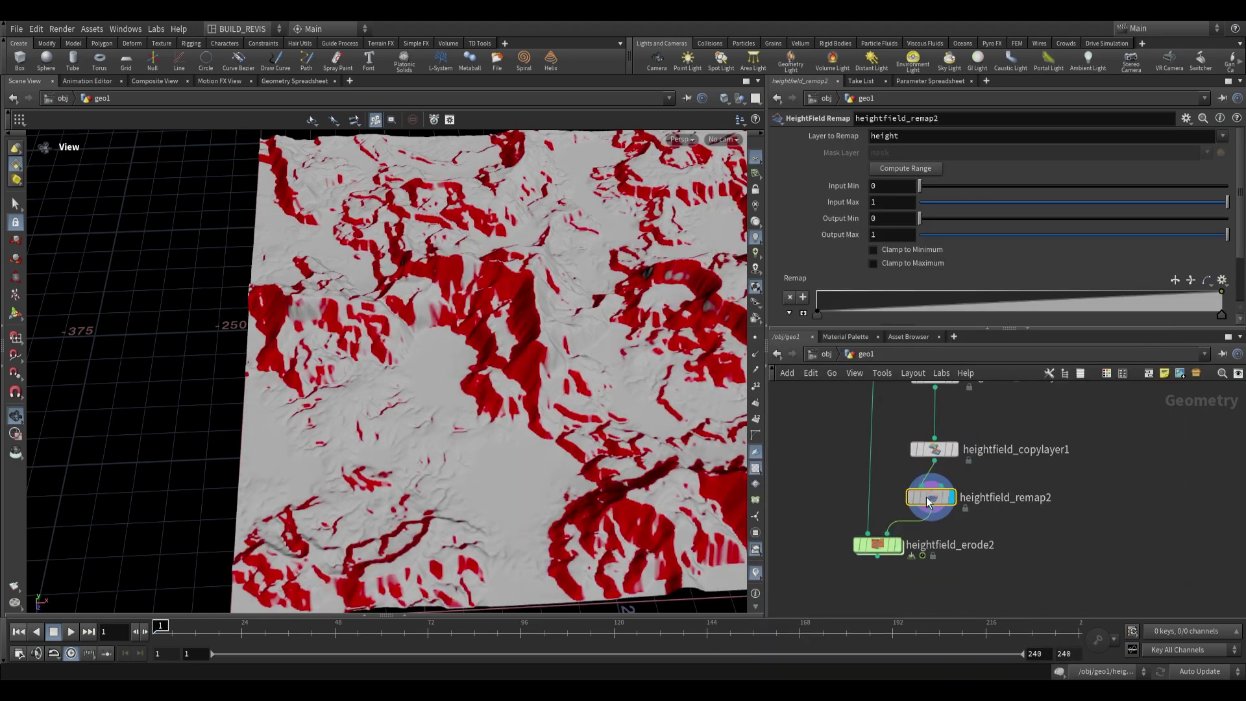
- Set the new remap node to remap the hydrogridbiasmask layer with an Output Min of -1
click(1223, 137)
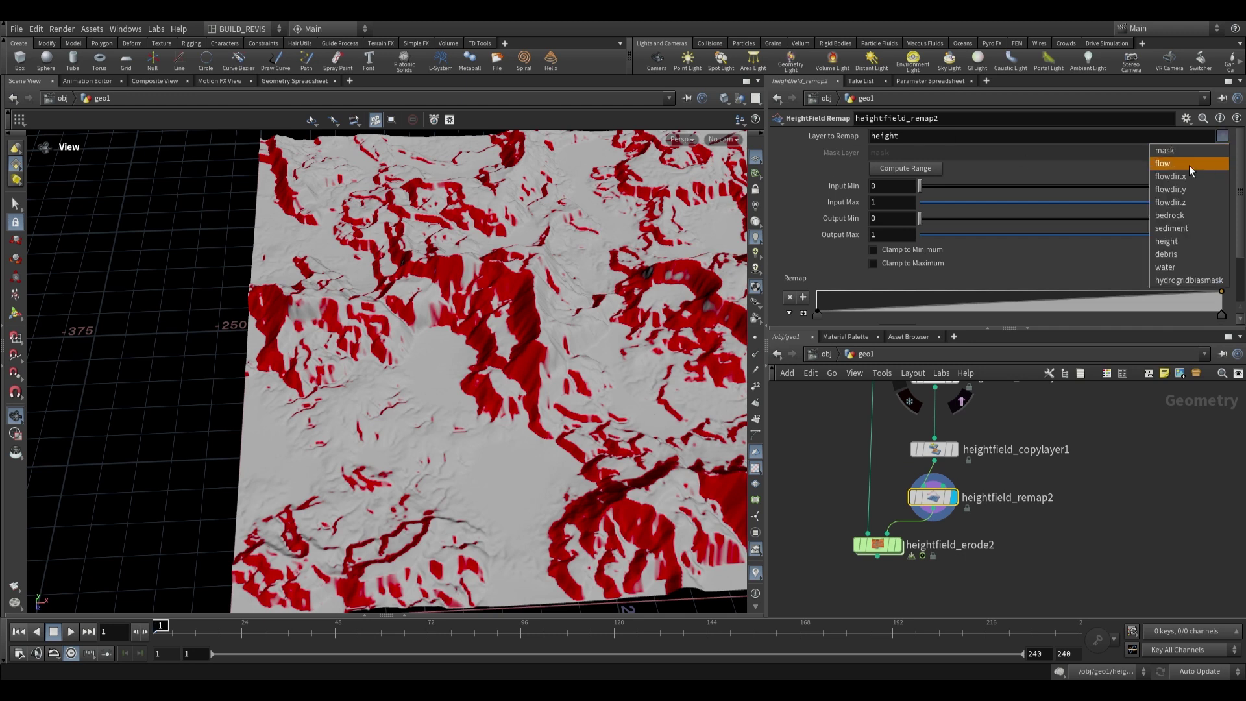
click(1186, 281)
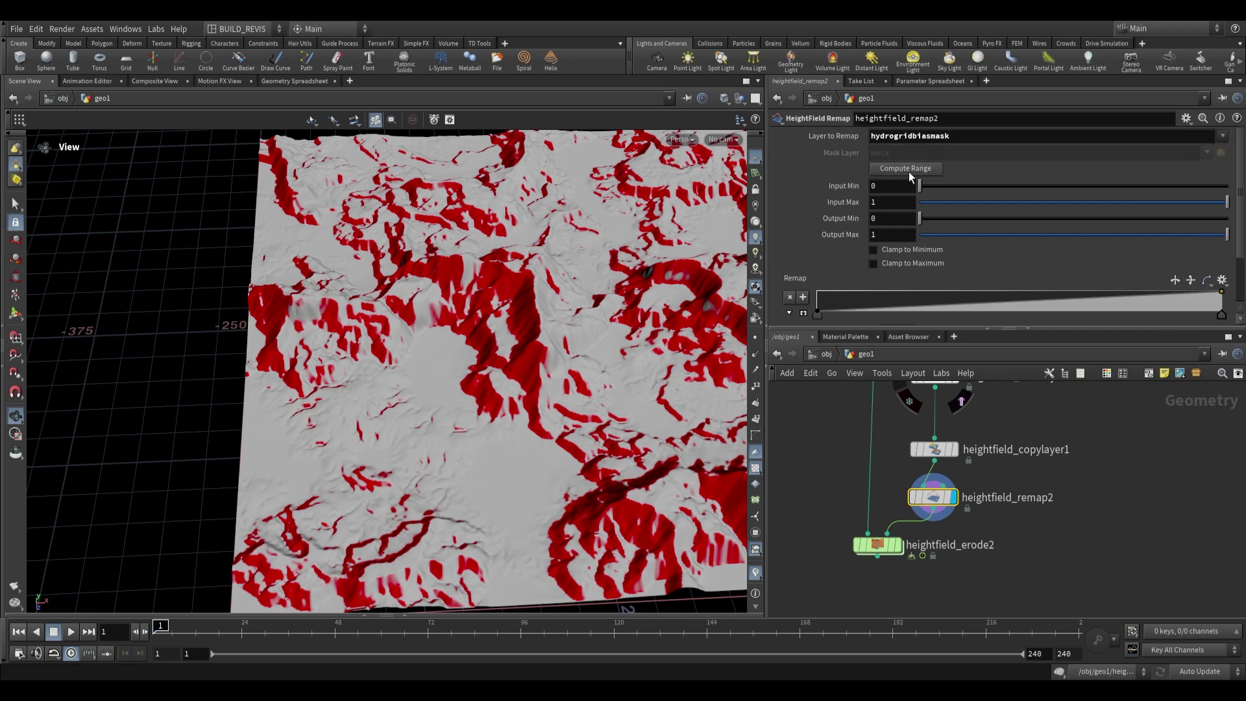
click(874, 221)
text(-1)
key(Return)
- Display heightfield_erode2 and play the erosion simulation to frame 21
click(897, 545)
click(876, 544)
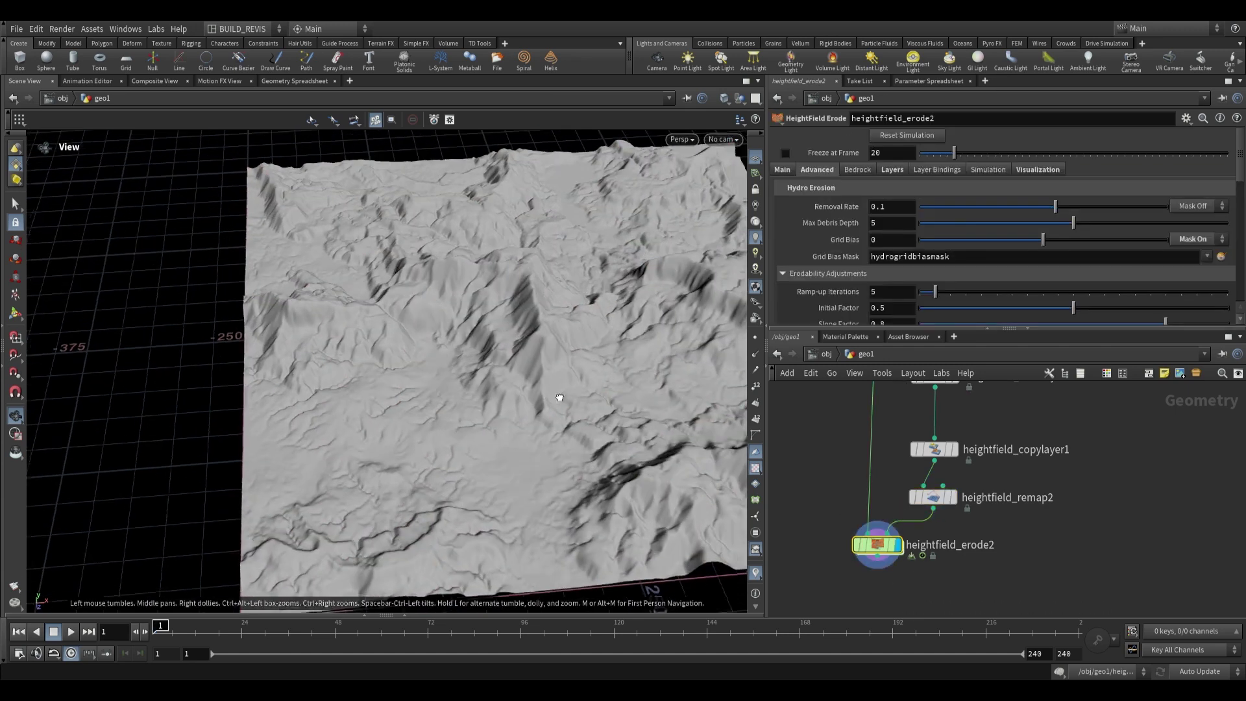
click(71, 631)
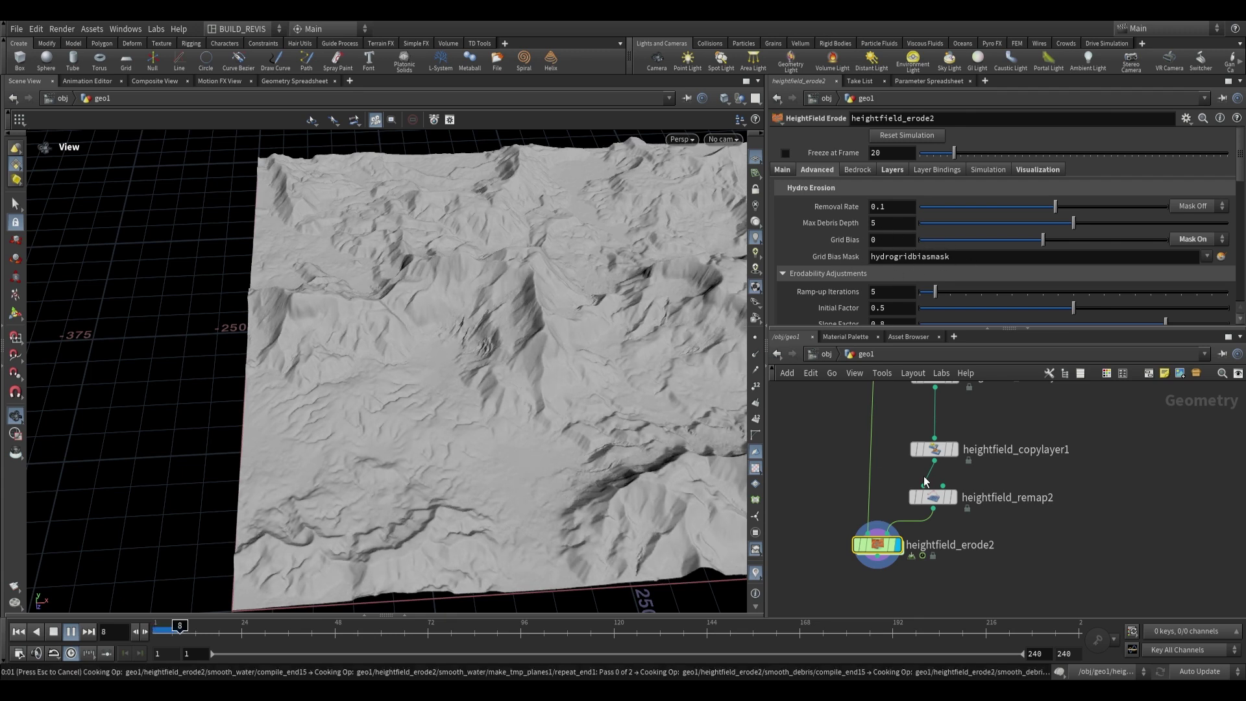
drag(688, 441, 532, 369)
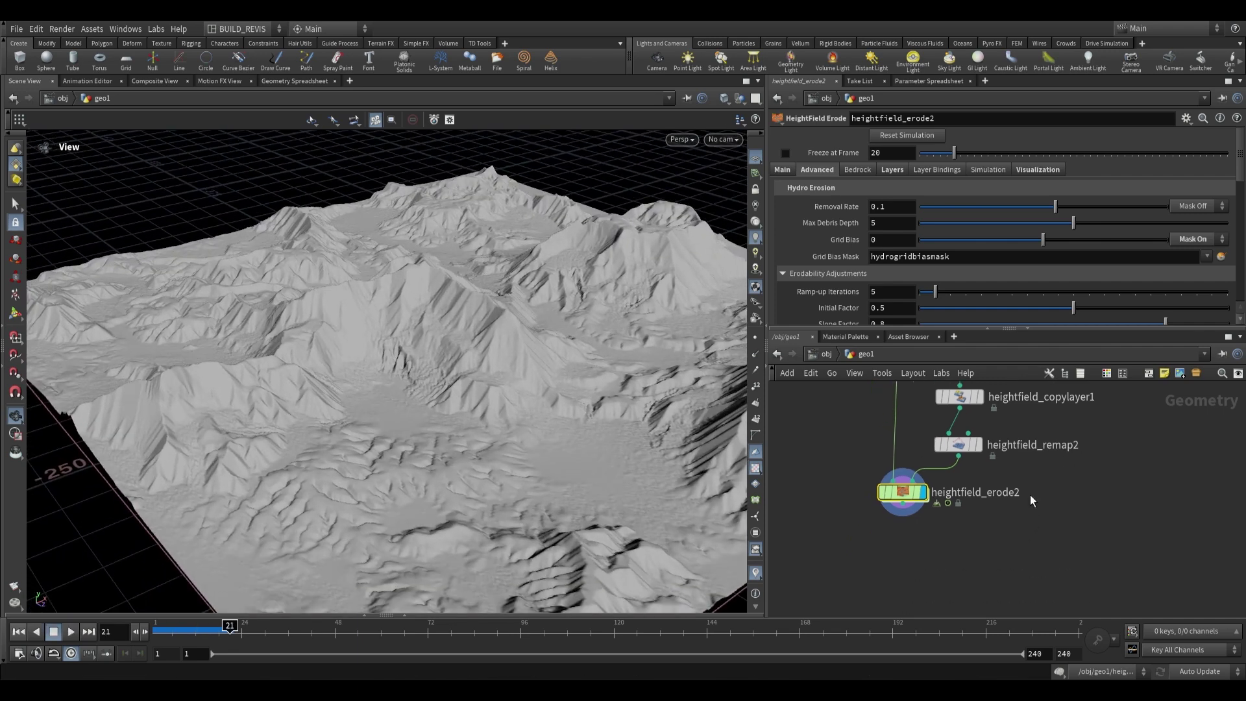
- Add a HeightField Noise node below heightfield_erode2 and connect it to the erosion output
key(Tab)
text(noise)
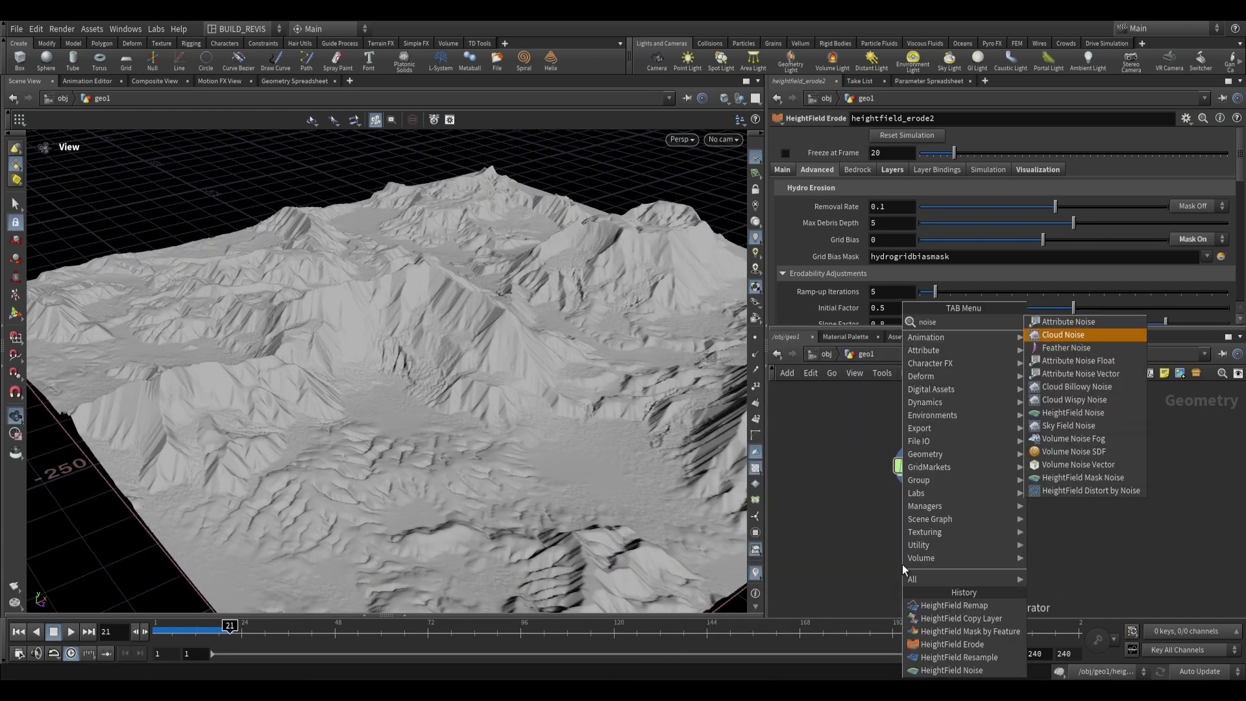
click(1073, 412)
click(919, 546)
click(911, 534)
click(917, 477)
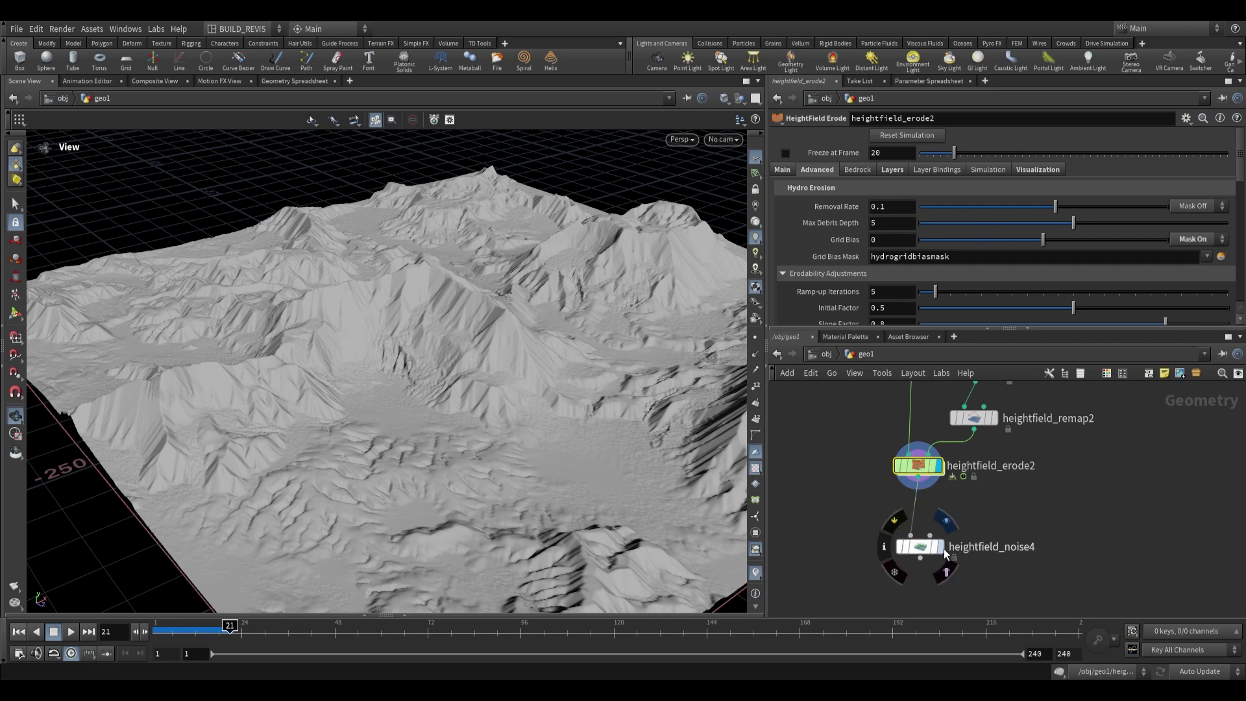
- Display the new noise node and set its Amplitude to 2.4 and Element Size to 10
click(916, 548)
text(10)
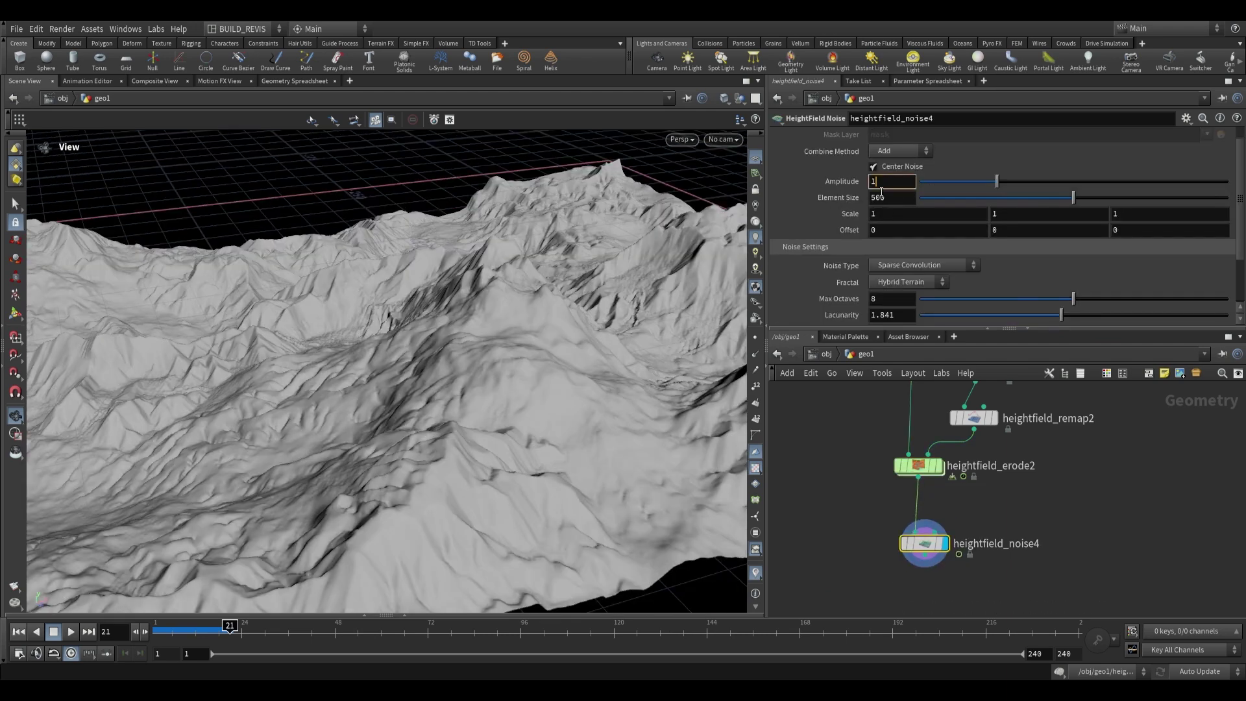
key(Tab)
text(10)
key(Return)
middle_drag(844, 182, 773, 183)
- Add and display a HeightField Distort by Noise node after heightfield_noise4 with Amplitude 4 and Element Size 31
key(Tab)
text(heig)
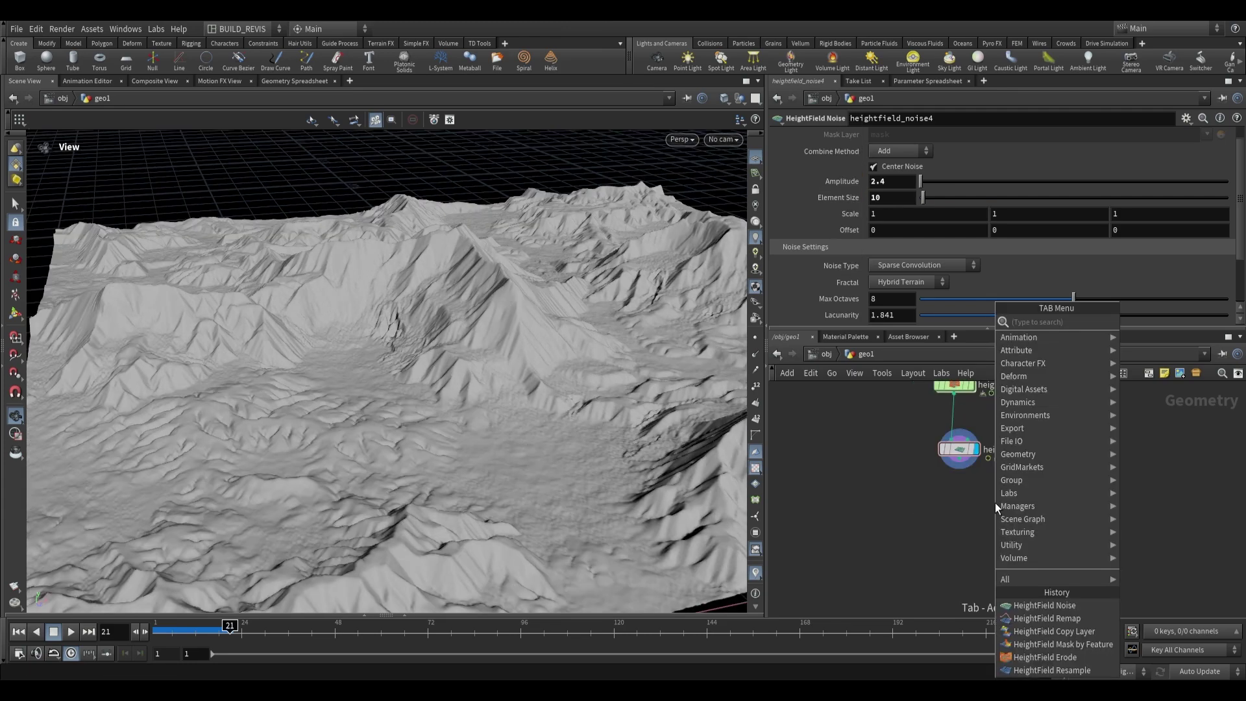
text(htfield distort)
key(Return)
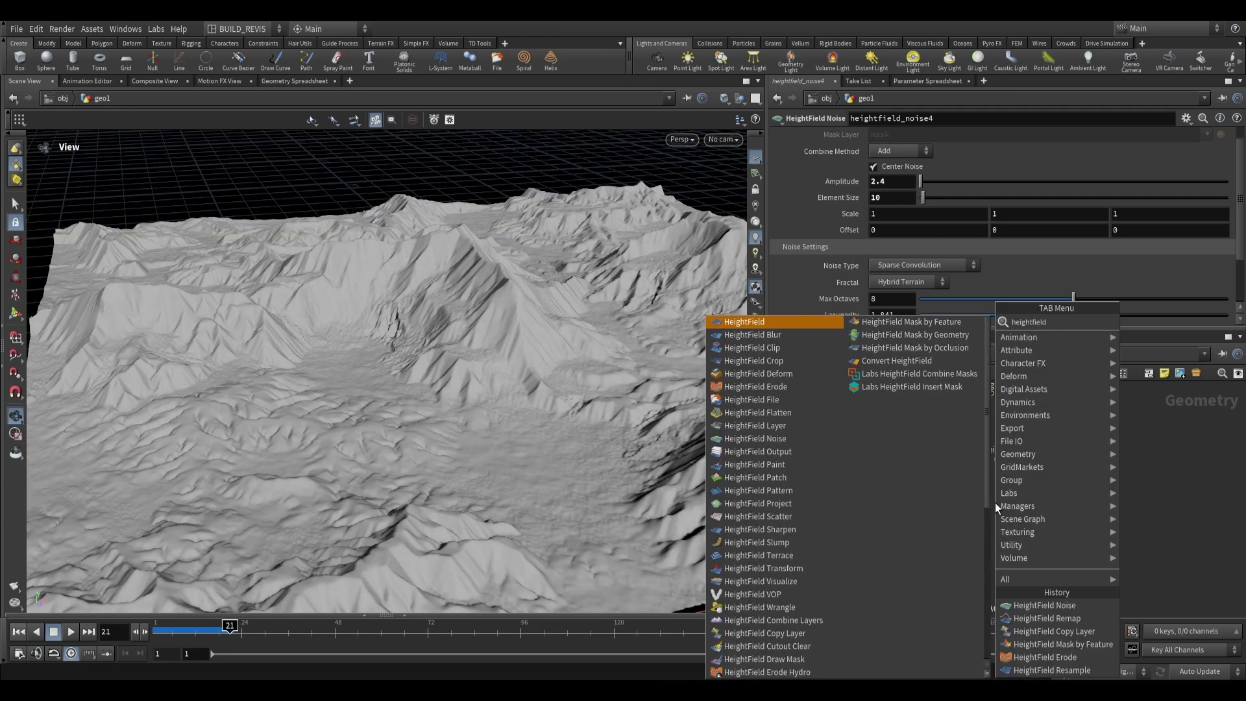
click(995, 502)
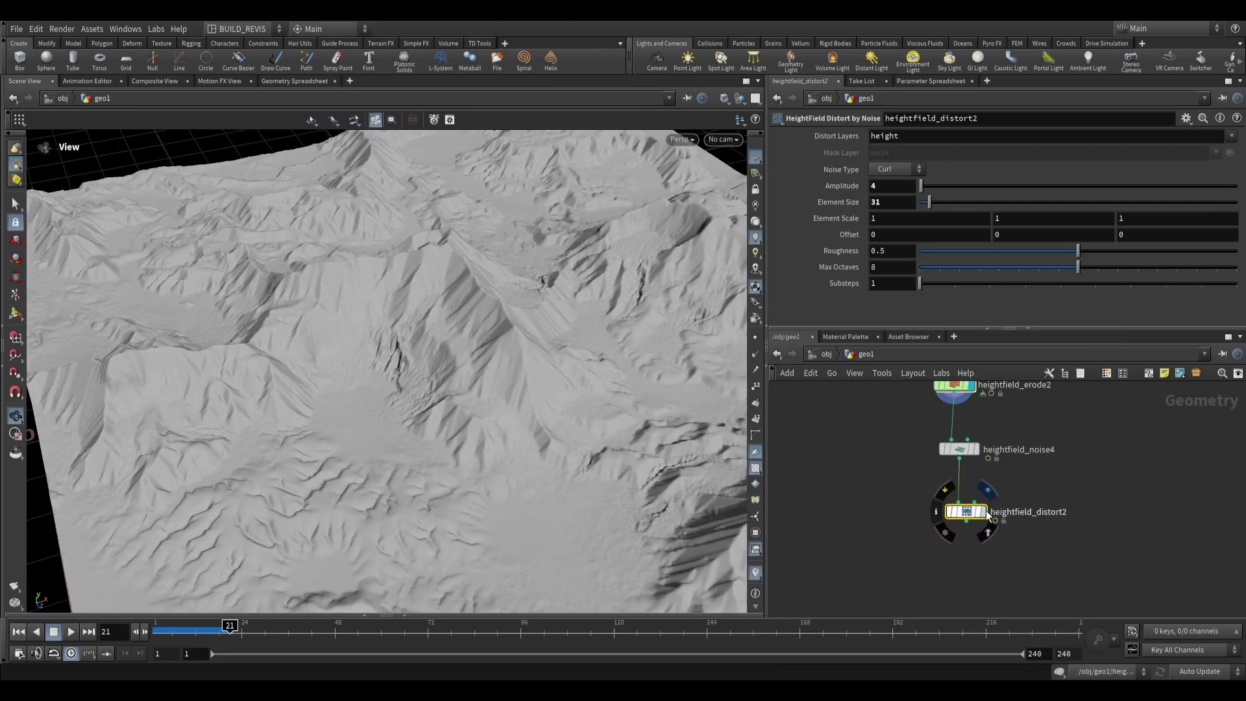
click(984, 511)
drag(548, 326, 649, 467)
- Display heightfield_noise3 and examine the terrain's shape before the first erosion pass
scroll(971, 466, down, 5)
scroll(942, 497, up, 5)
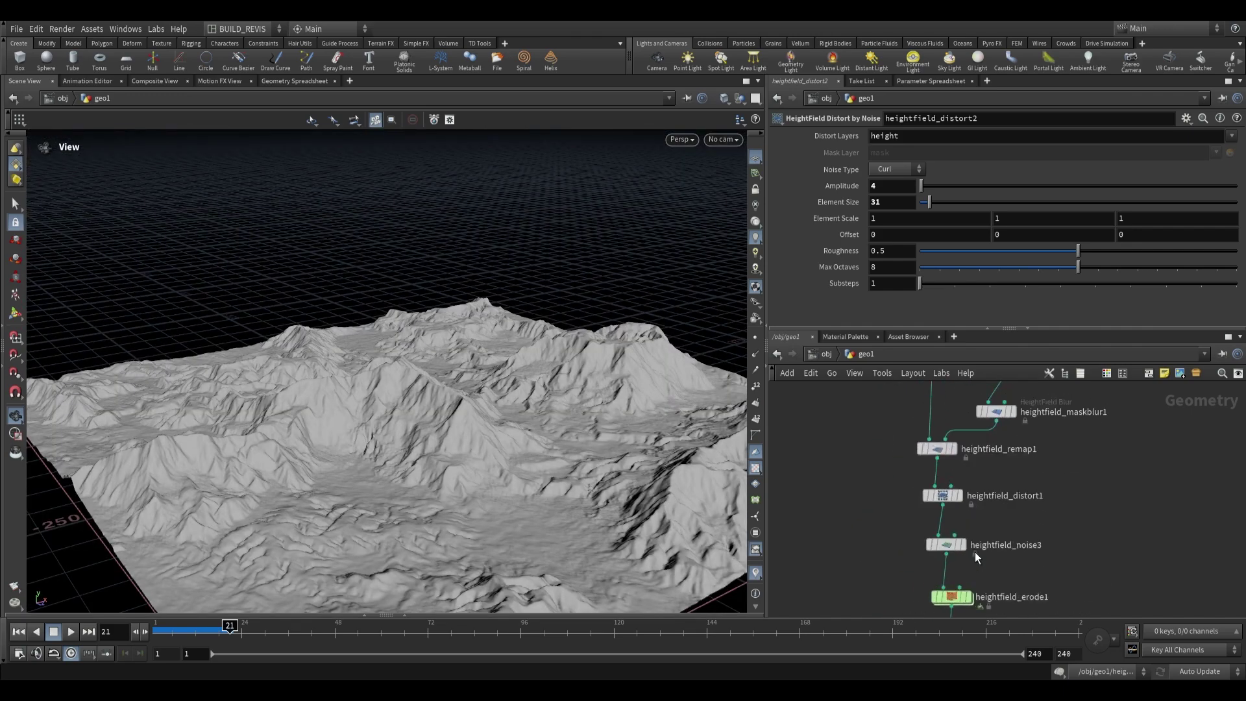
click(943, 546)
drag(545, 415, 519, 347)
middle_drag(963, 513, 979, 431)
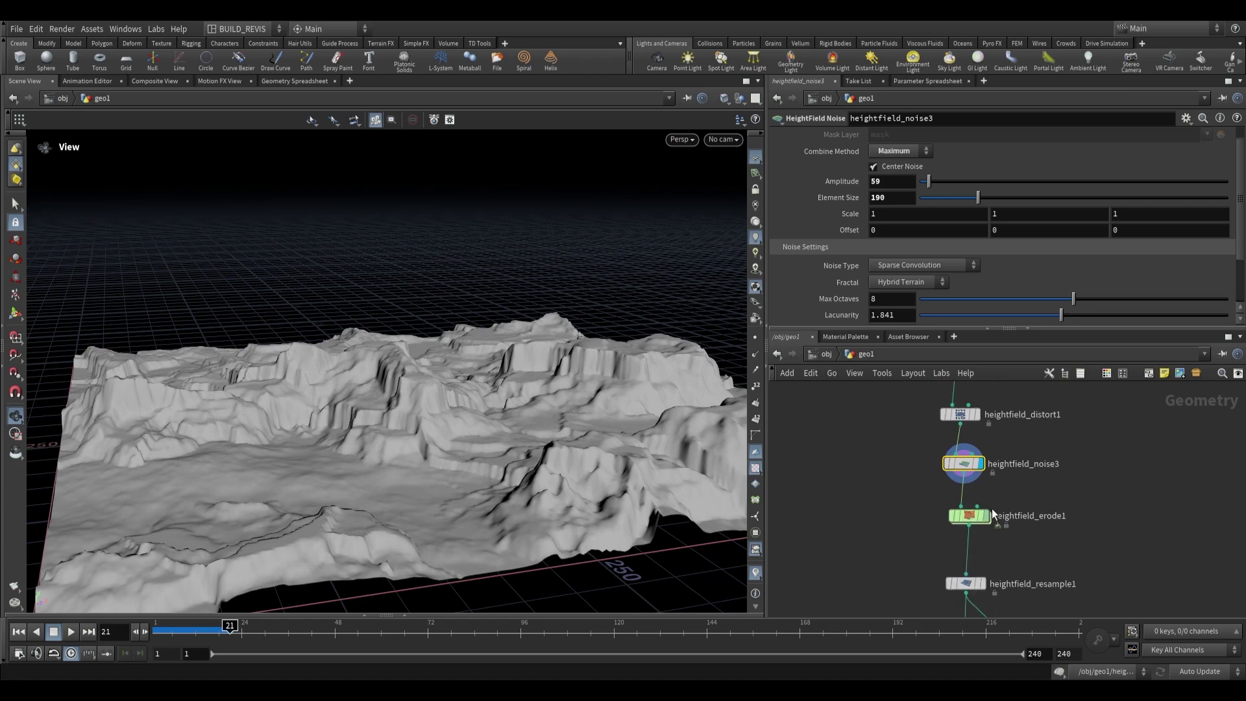
- Select and display heightfield_erode1 and examine the terrain after the first erosion pass
click(987, 516)
click(968, 515)
drag(551, 379, 631, 188)
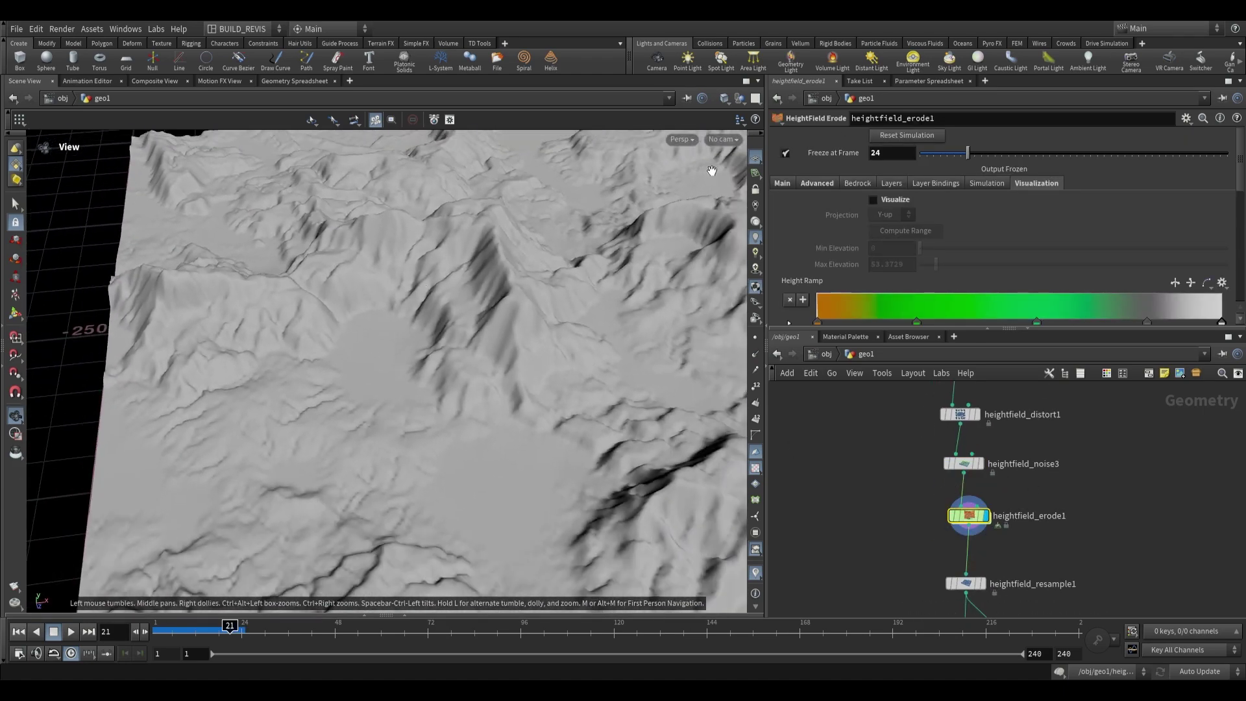
- Review heightfield_erode1's advanced settings, including Hydro Erosion, Erodability Adjustments, Riverbed, Water Flow and Debris Flow
click(819, 185)
scroll(839, 253, down, 3)
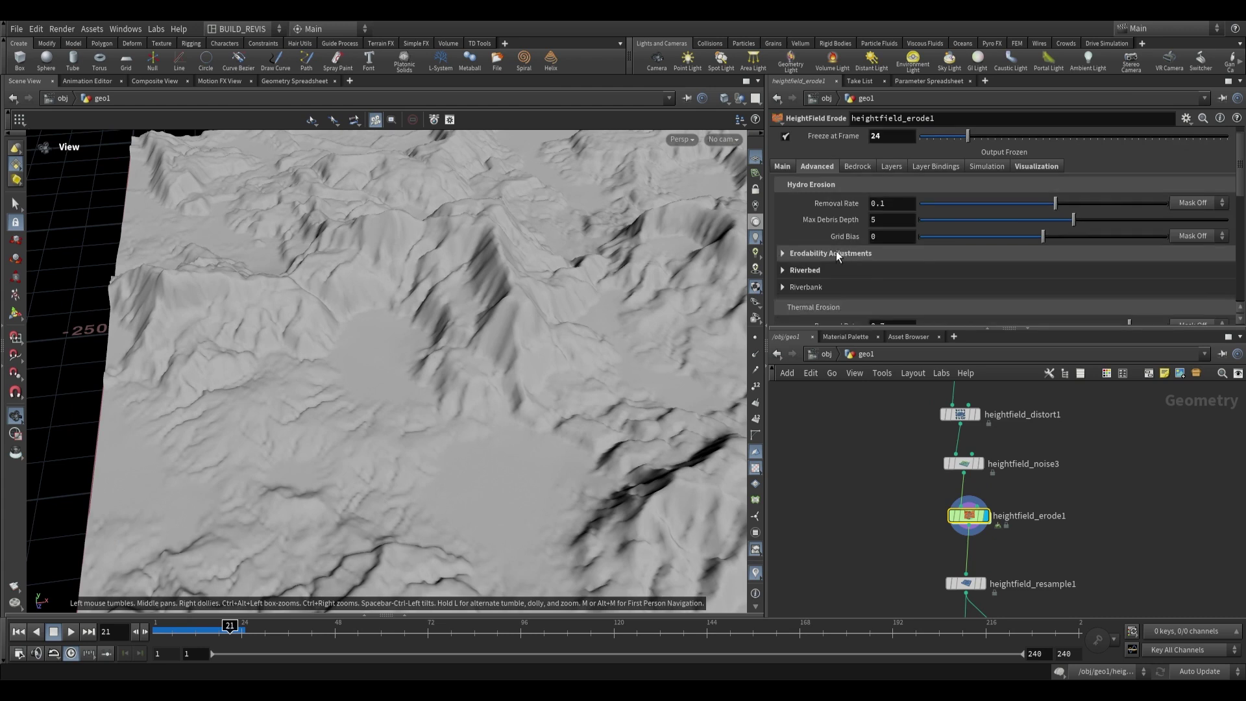
scroll(856, 234, down, 1)
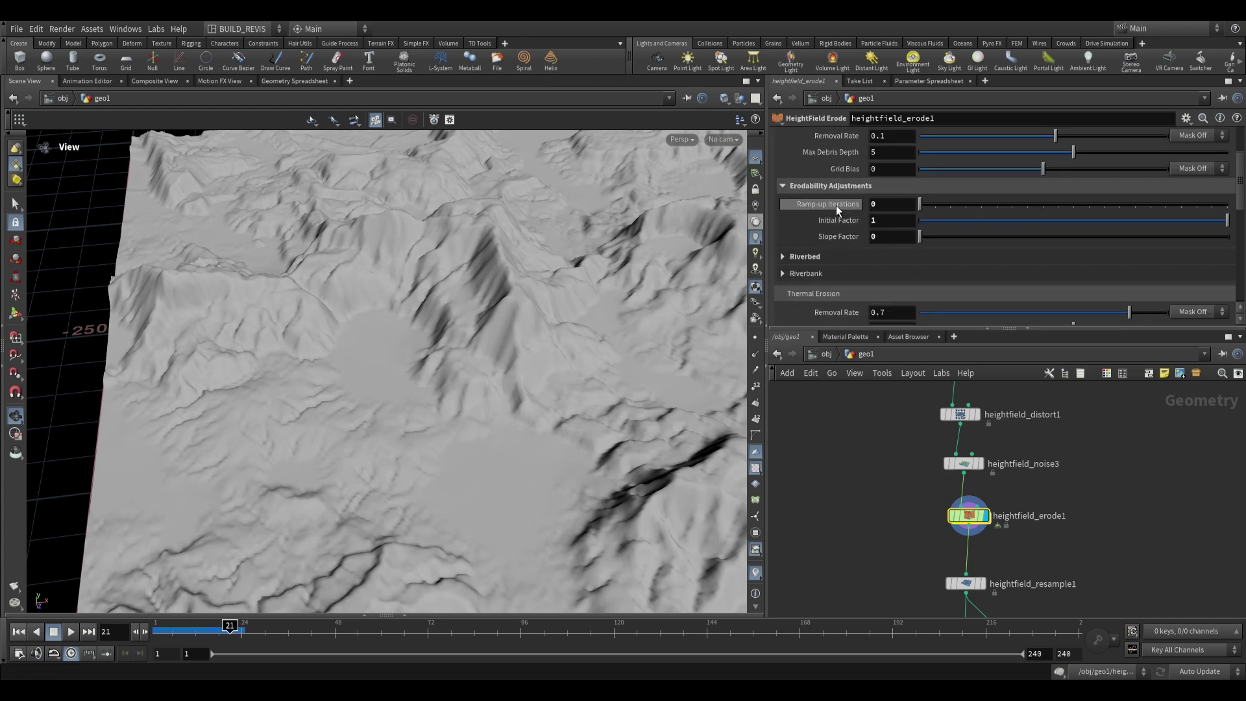
click(805, 257)
scroll(843, 273, down, 3)
scroll(841, 277, down, 3)
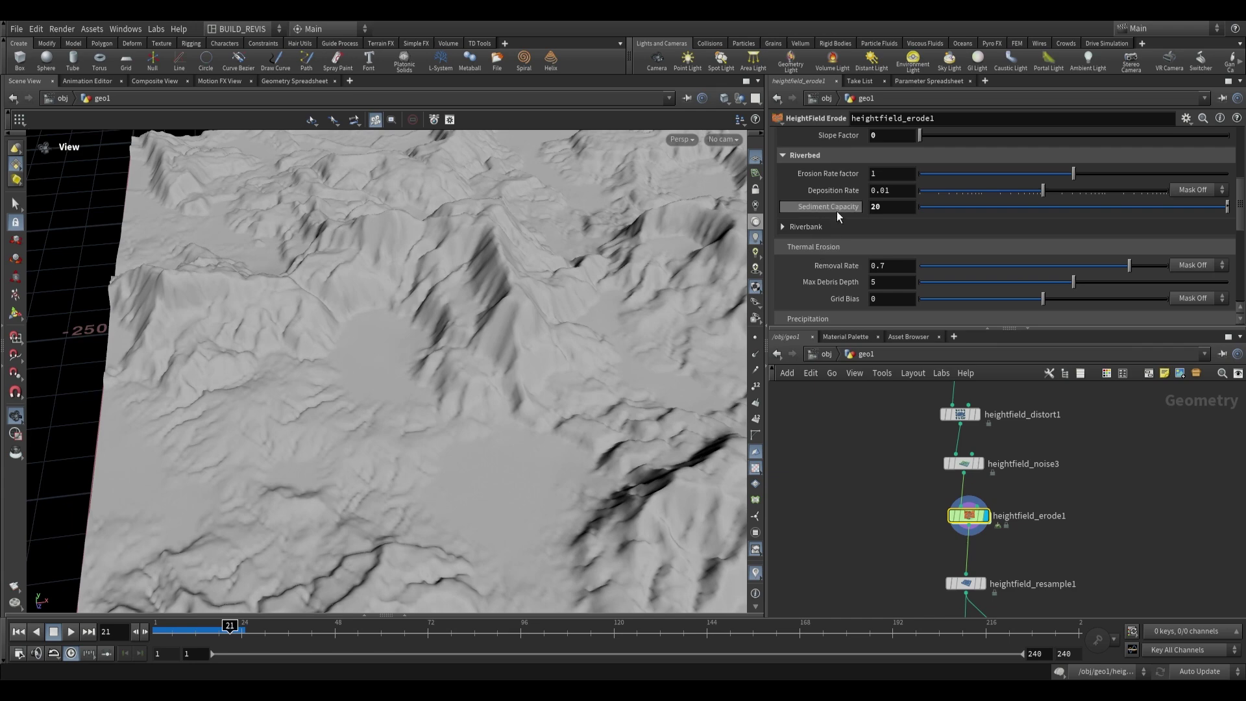
scroll(847, 235, down, 10)
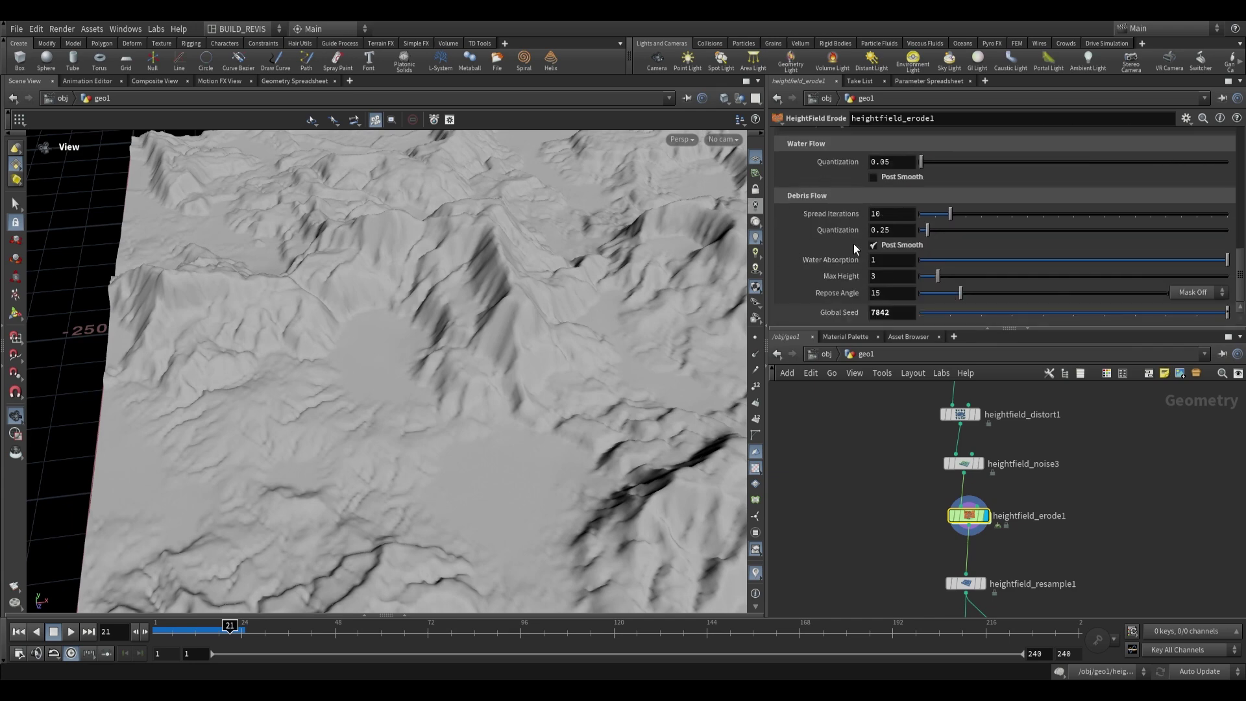
scroll(1044, 515, up, 2)
- Display heightfield_resample1 and heightfield_noise4 in turn to compare the terrain before and after the second erosion and fine noise
click(921, 473)
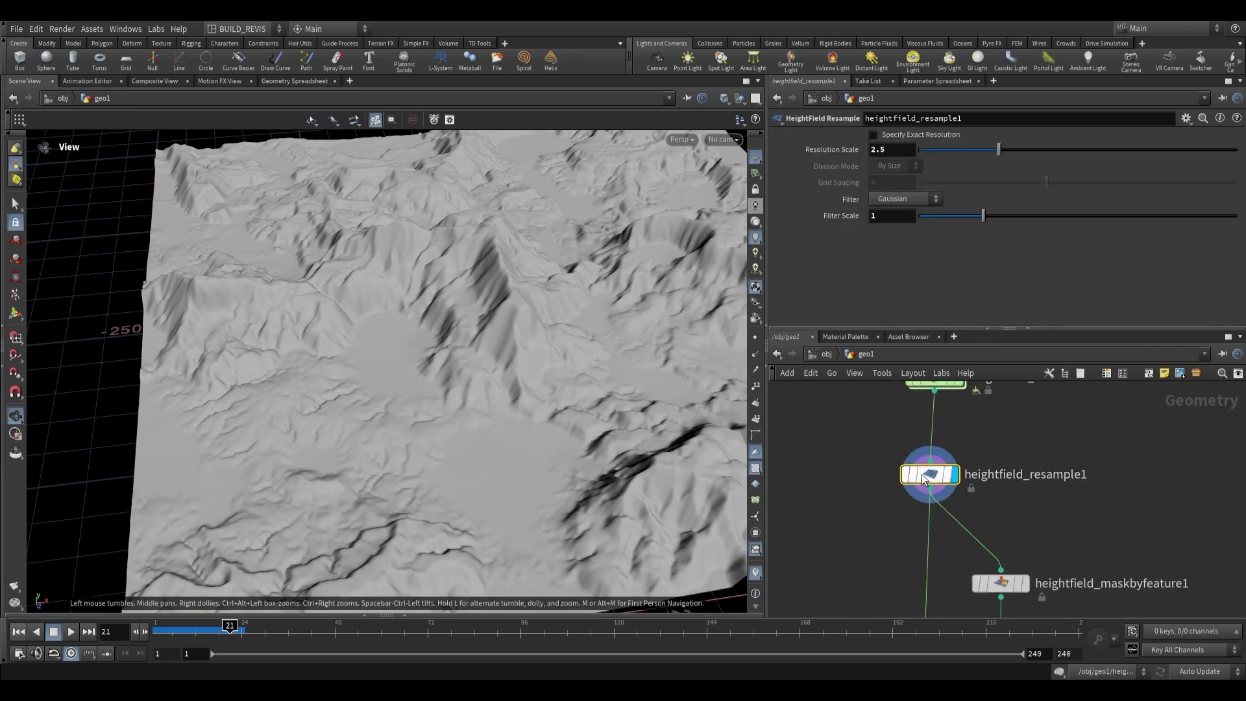
drag(547, 329, 529, 289)
middle_drag(889, 438, 863, 299)
click(924, 590)
drag(520, 342, 445, 409)
scroll(875, 241, up, 3)
scroll(875, 241, up, 5)
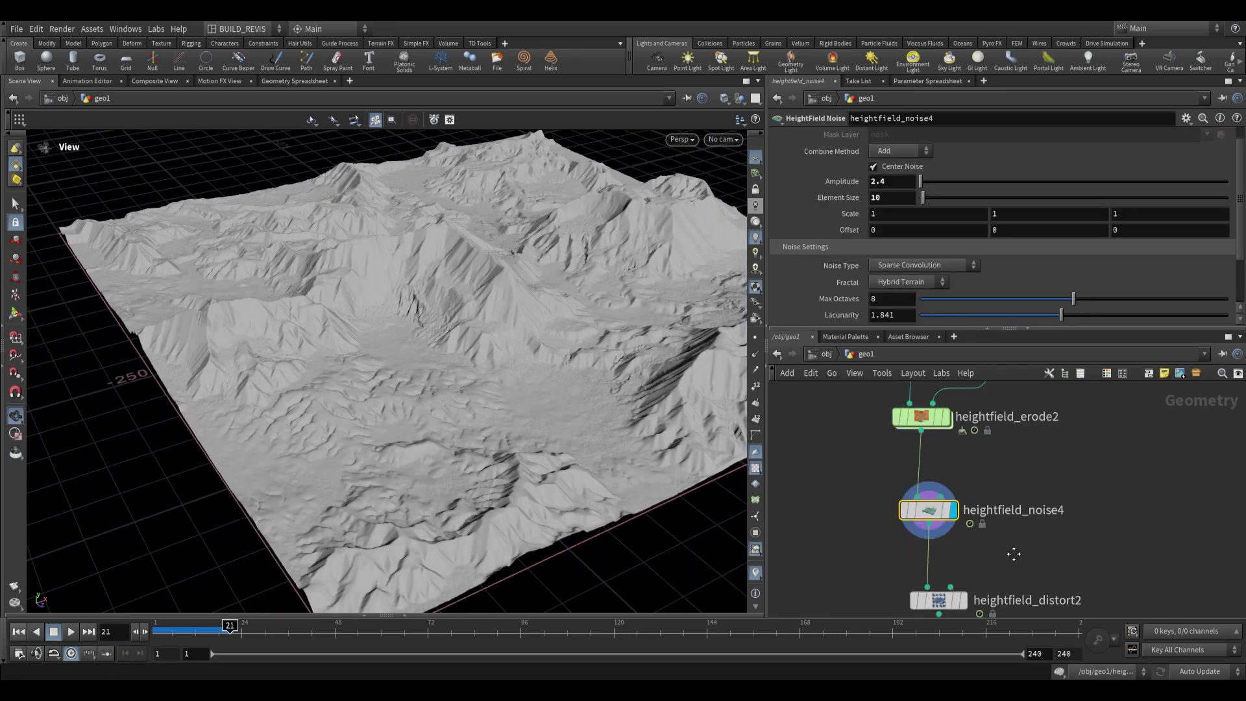
- Select and display heightfield_distort2 and examine the distorted terrain
middle_drag(1012, 553, 1014, 512)
click(965, 562)
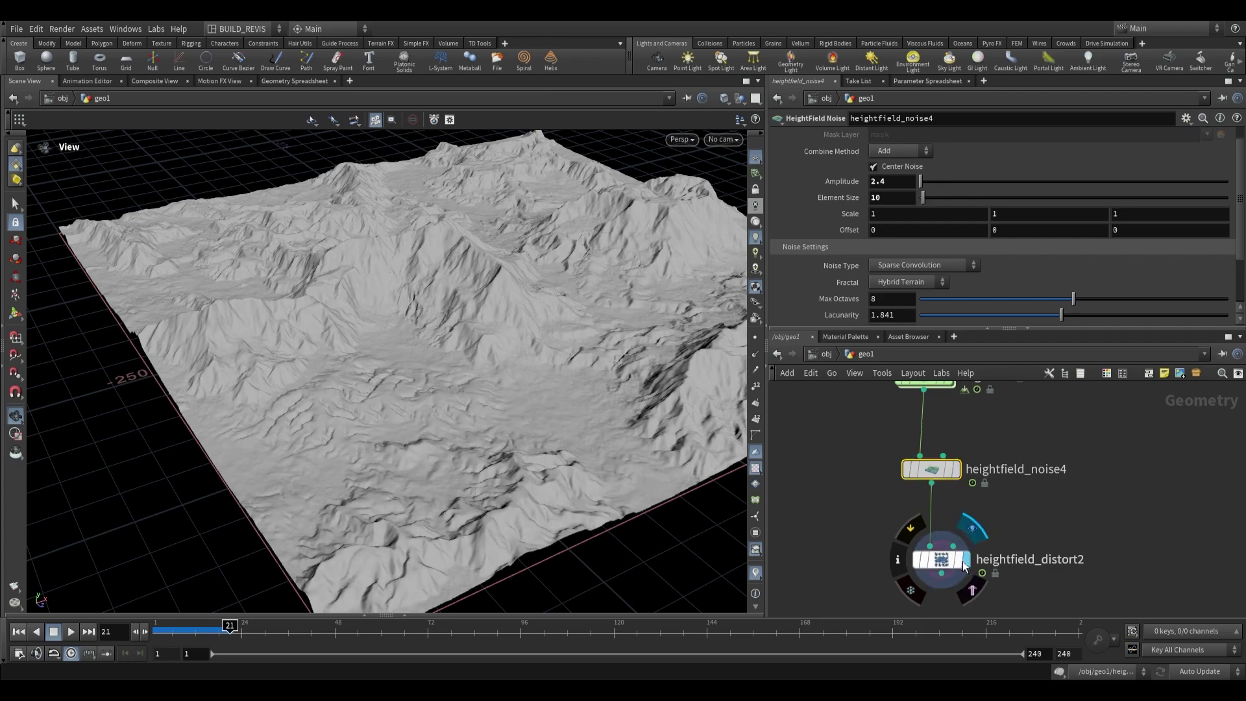
click(944, 561)
drag(466, 339, 551, 402)
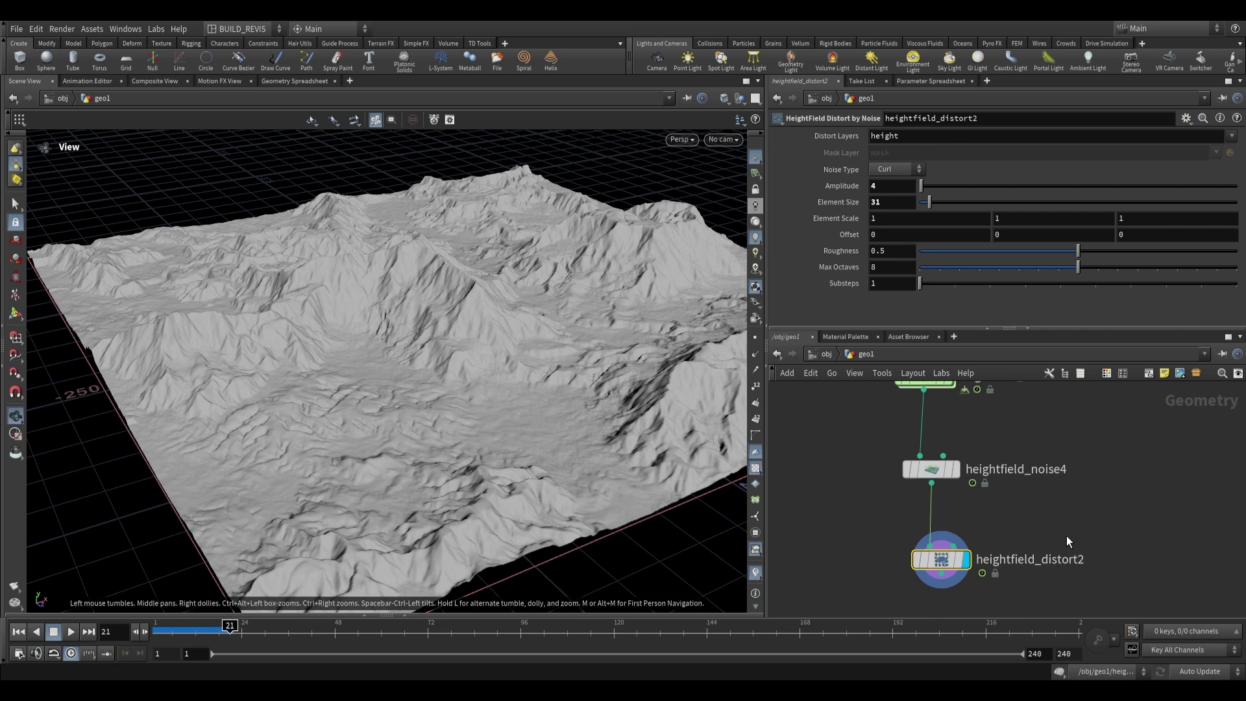
scroll(982, 530, down, 3)
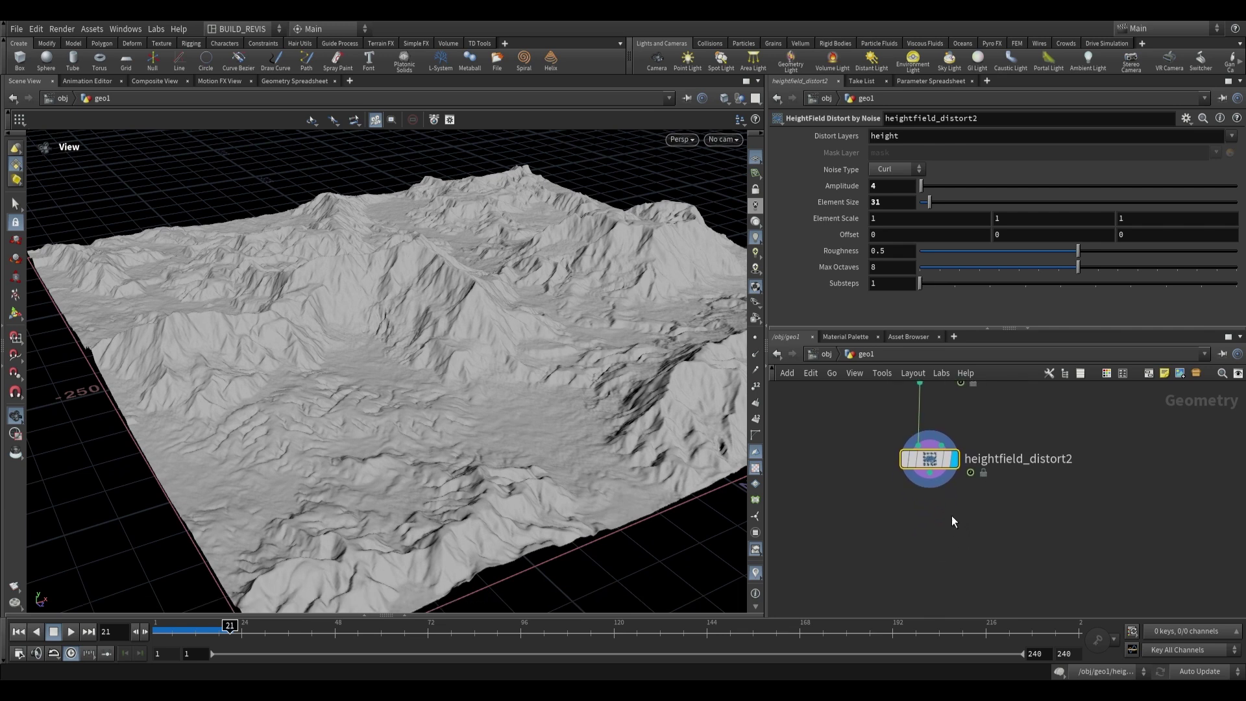